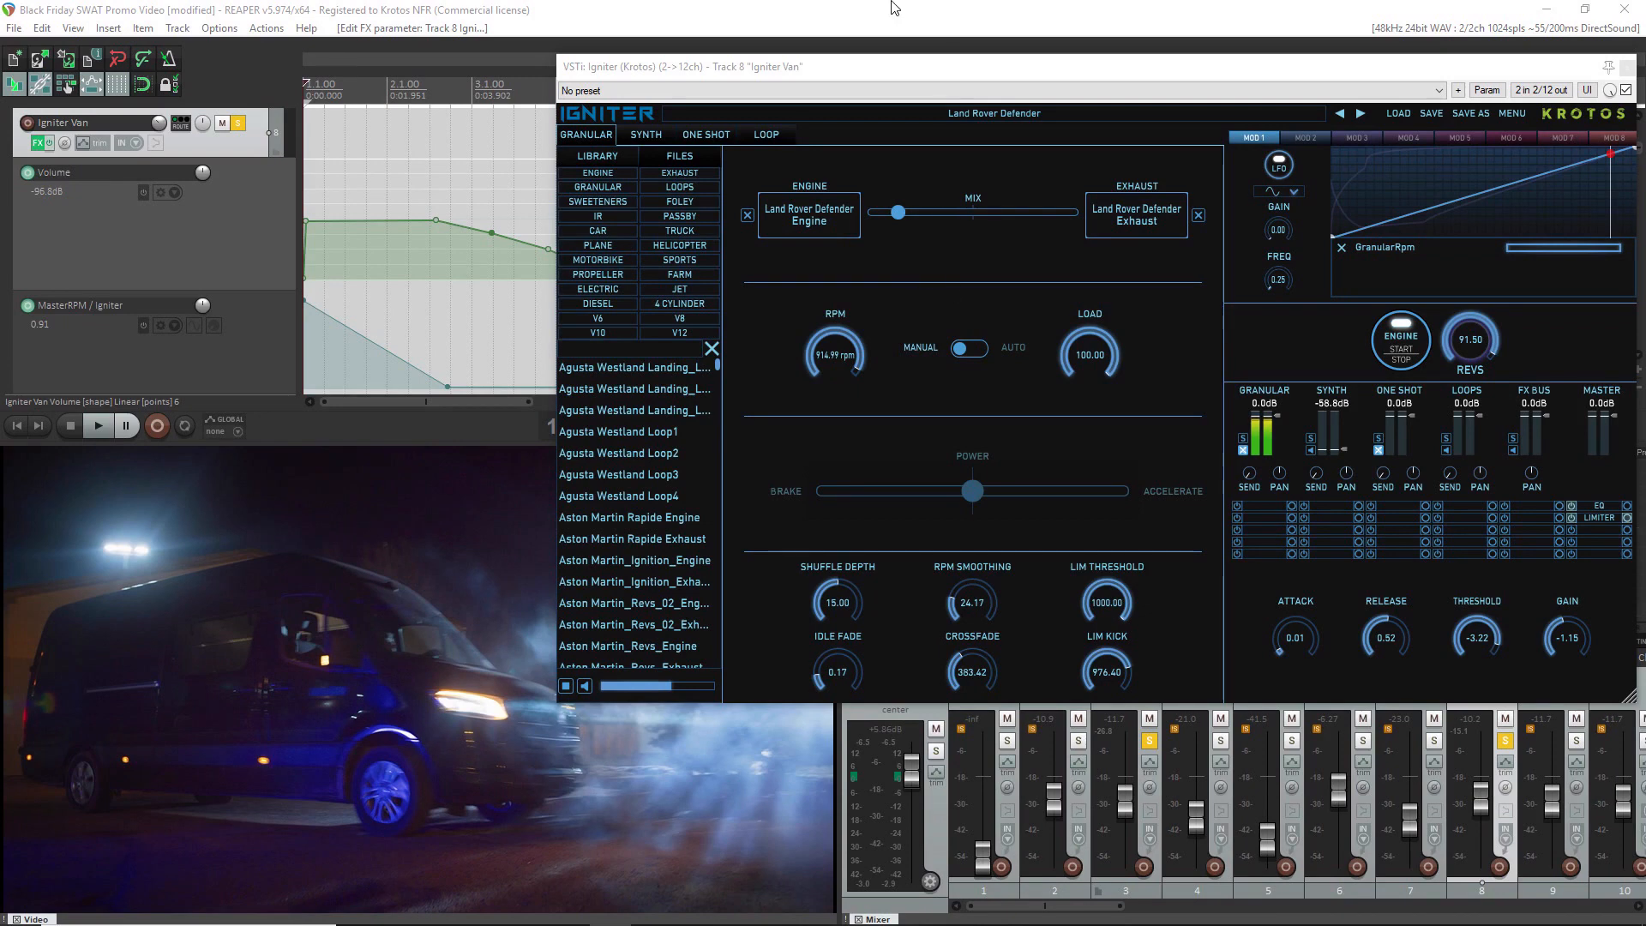
Move the Igniter plugin window aside to uncover the timeline and play the van clip from the start twice
left_click_drag(822, 70, 1330, 83)
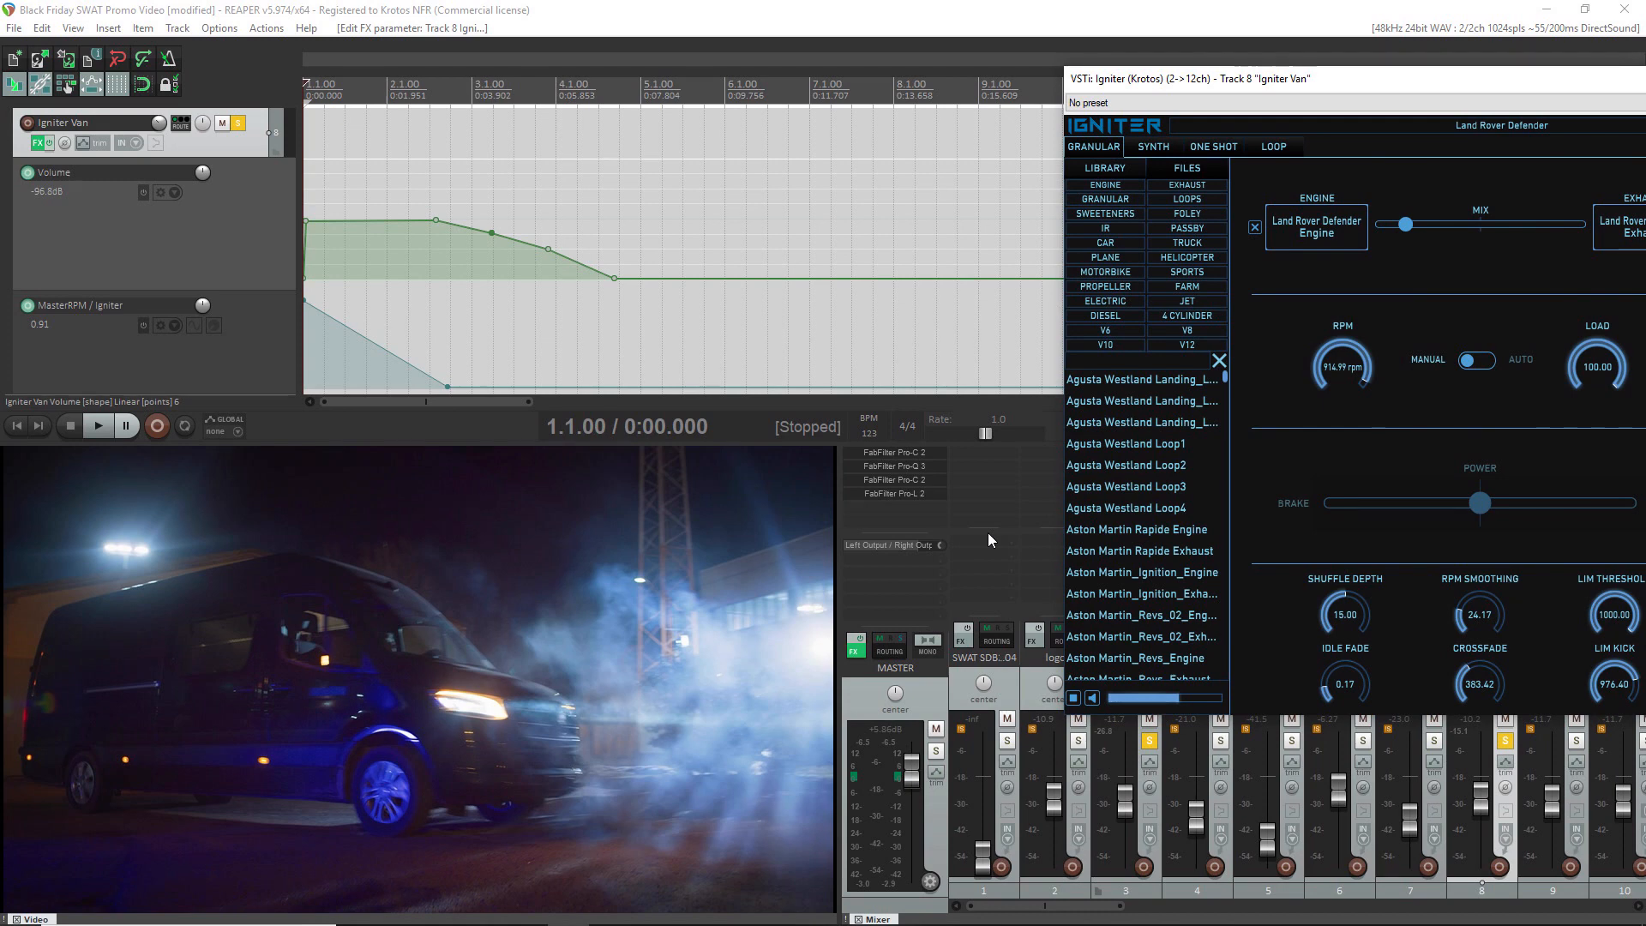
key("space")
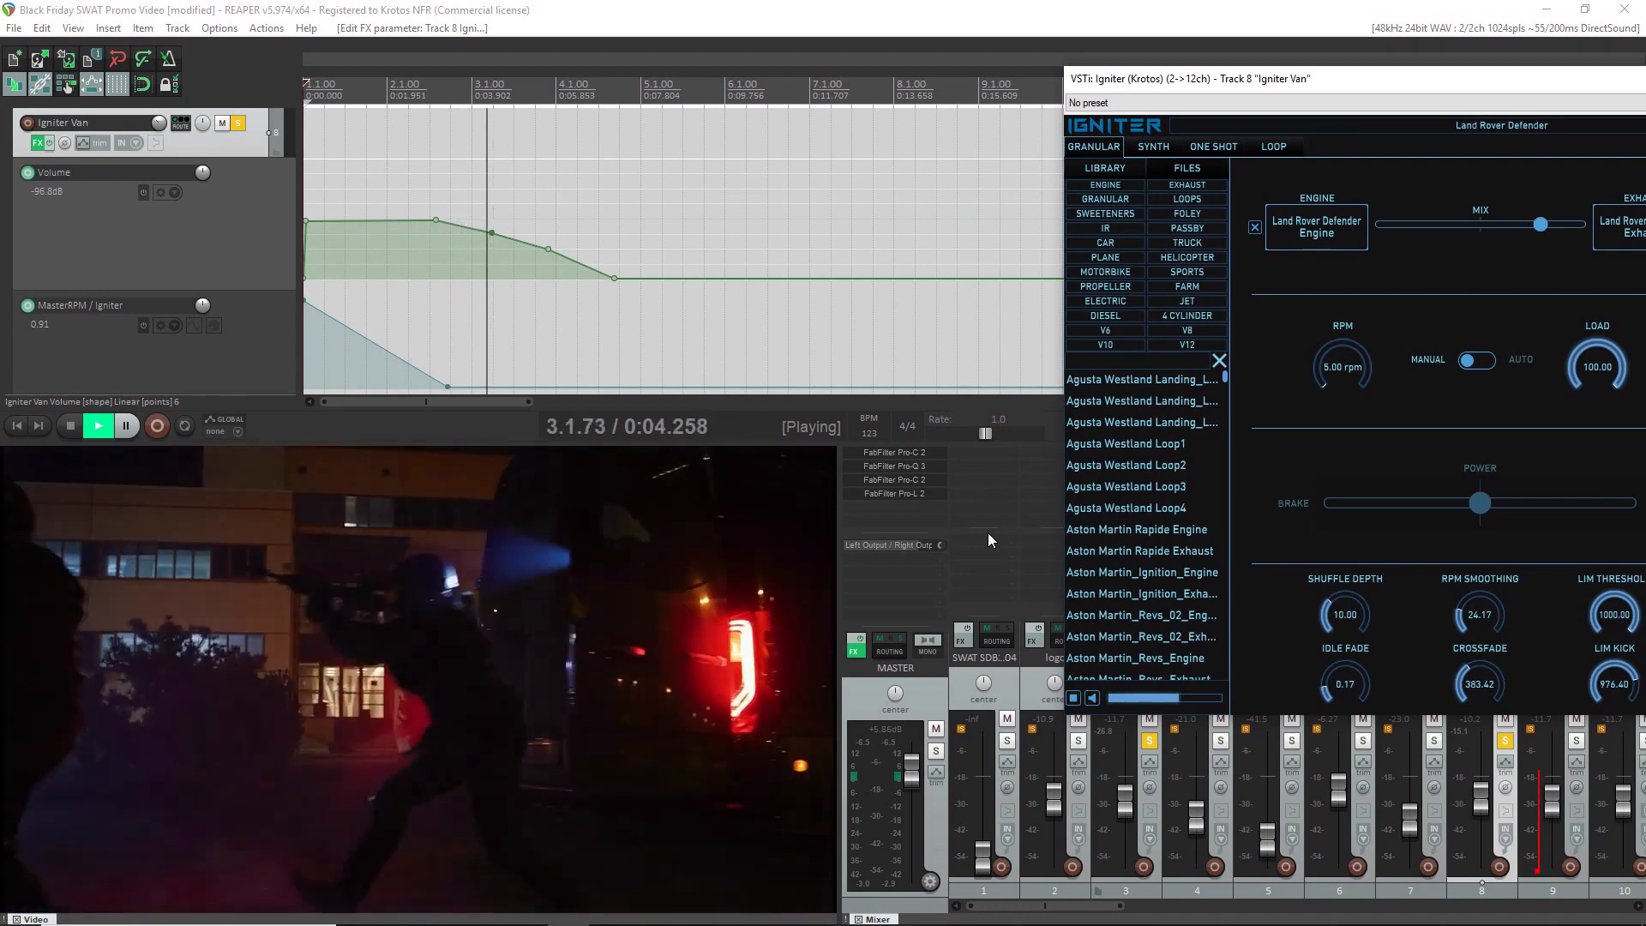
key("space")
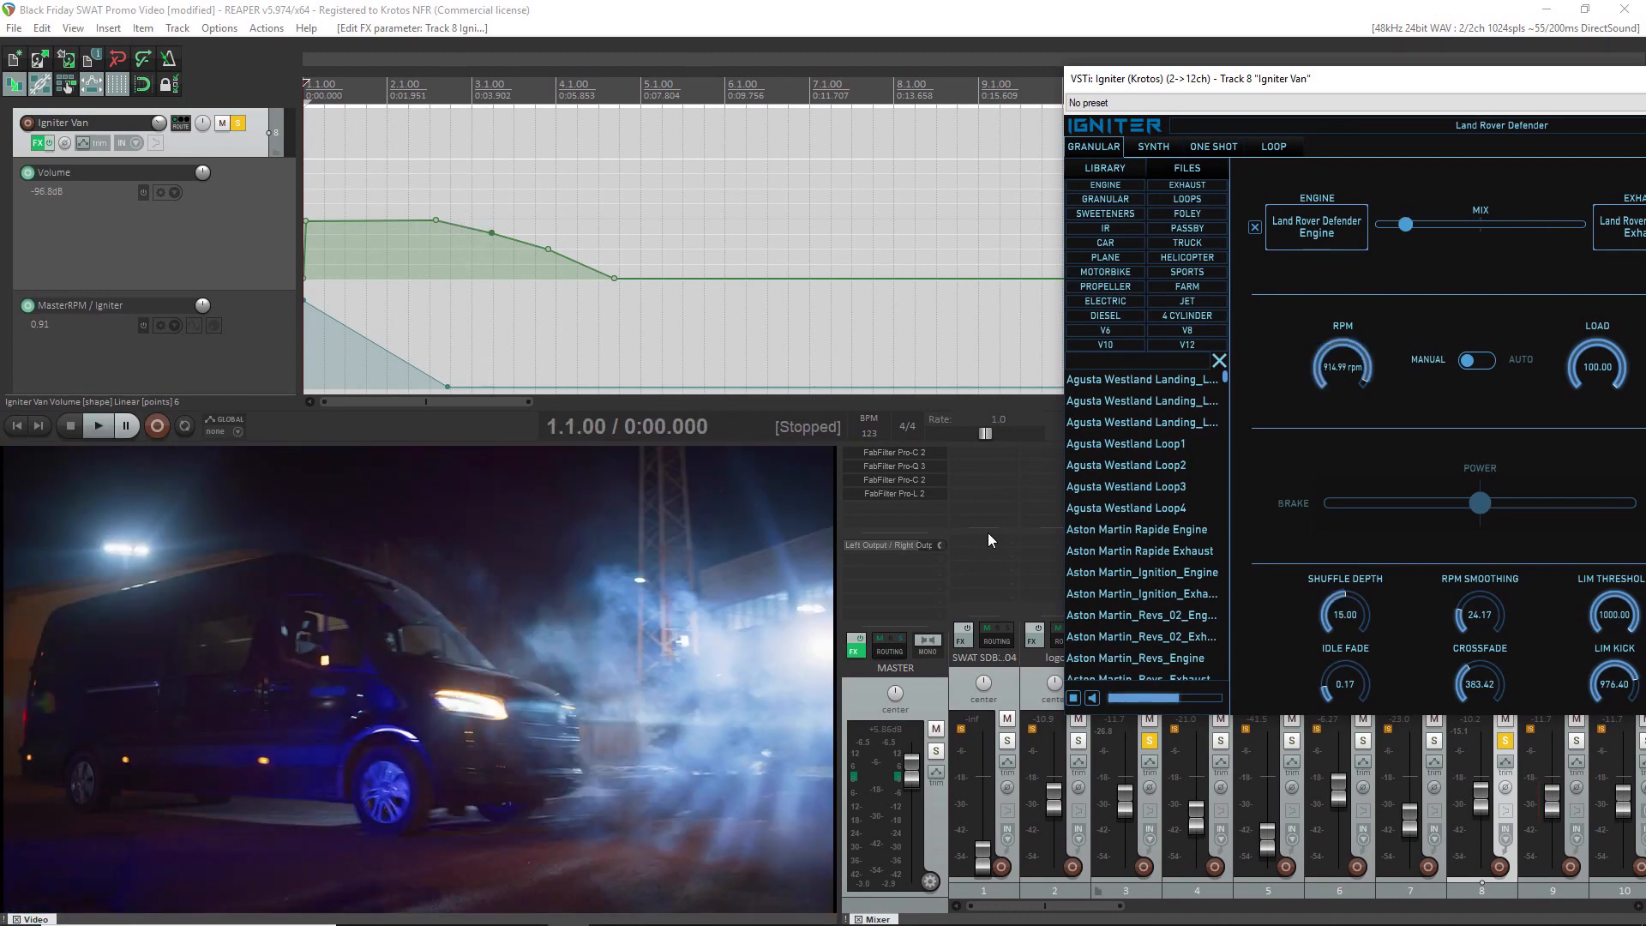
key("space")
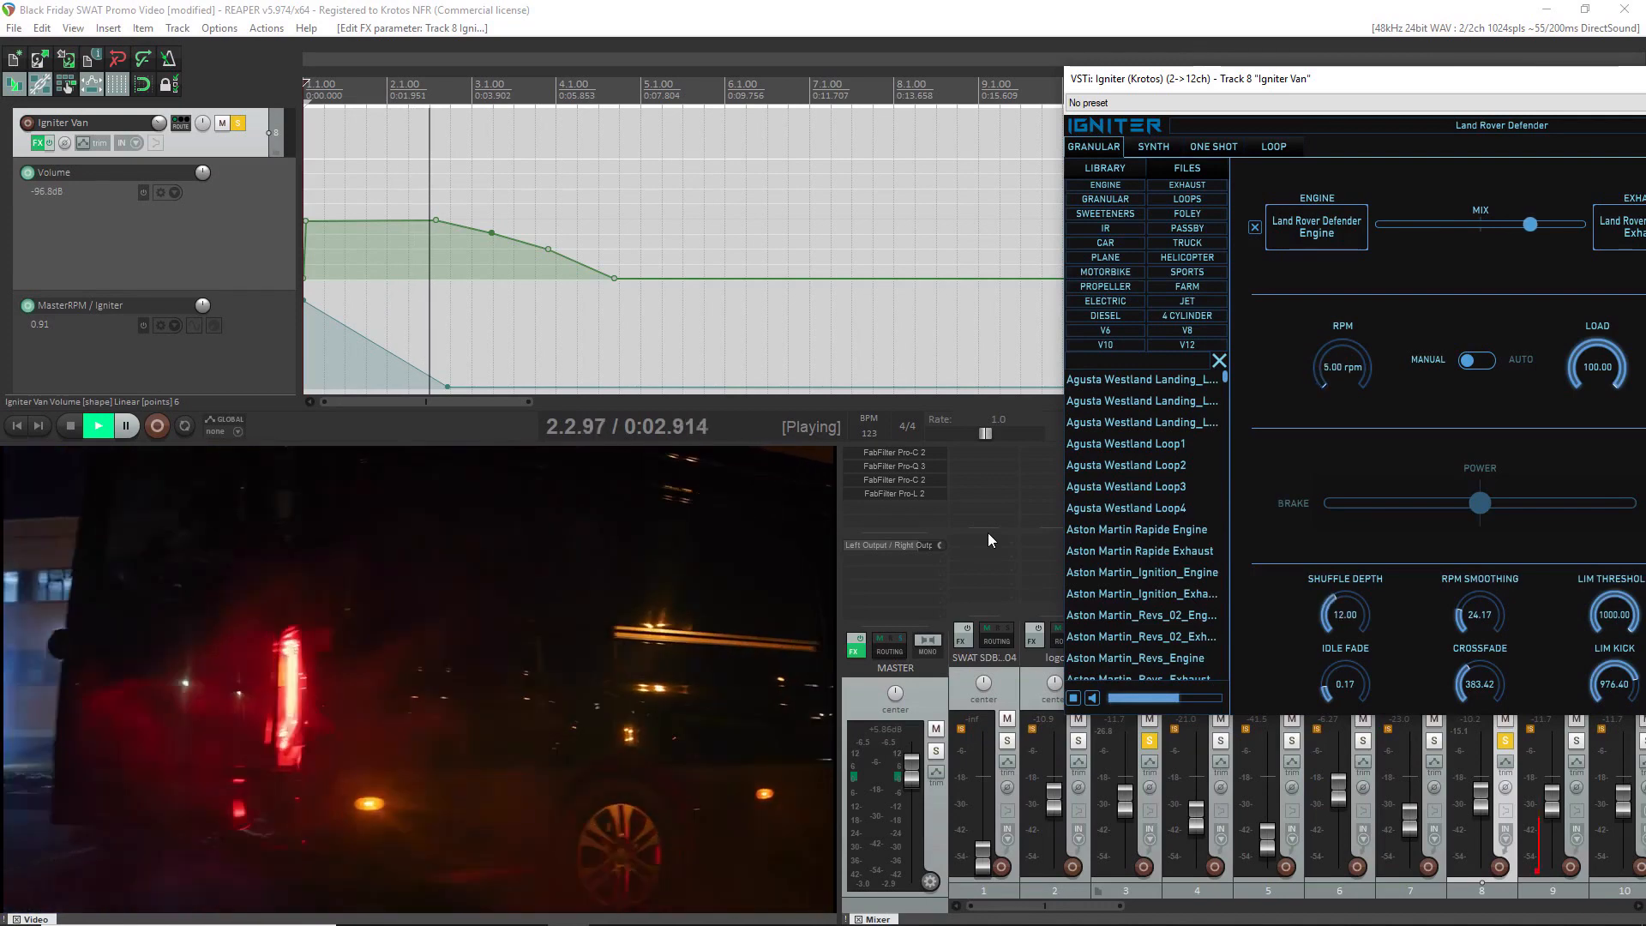
key("space")
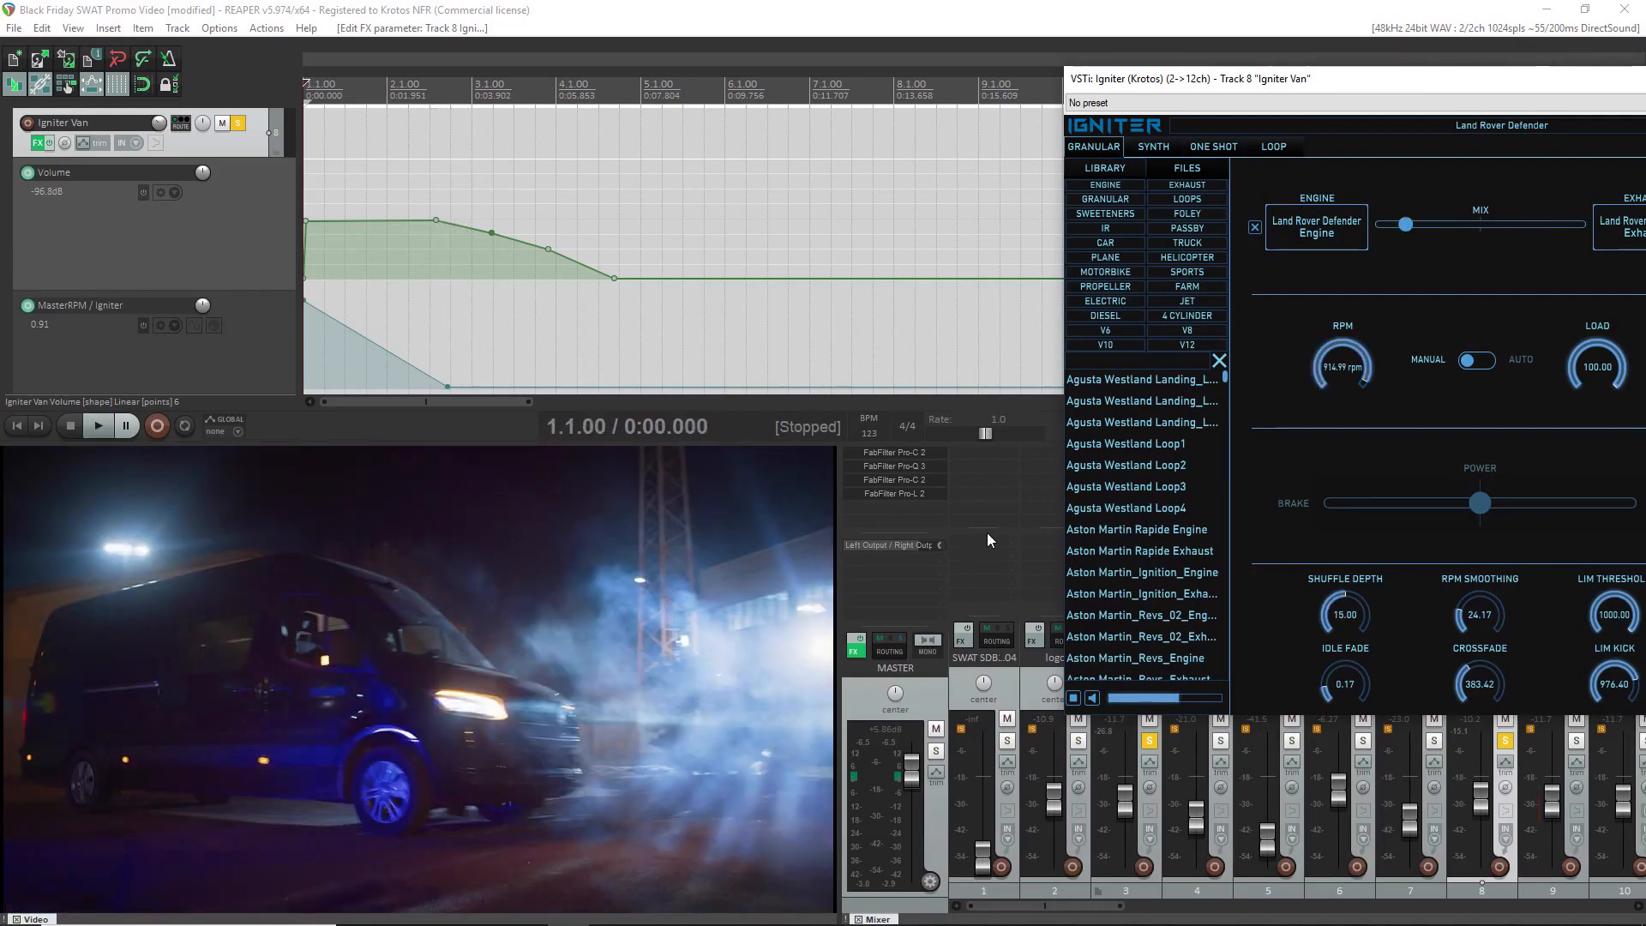
Bring the whole Igniter window back into view and browse the Real-world Cars and Trucks core factory presets without changing the preset
left_click_drag(1490, 81, 988, 61)
left_click(1089, 102)
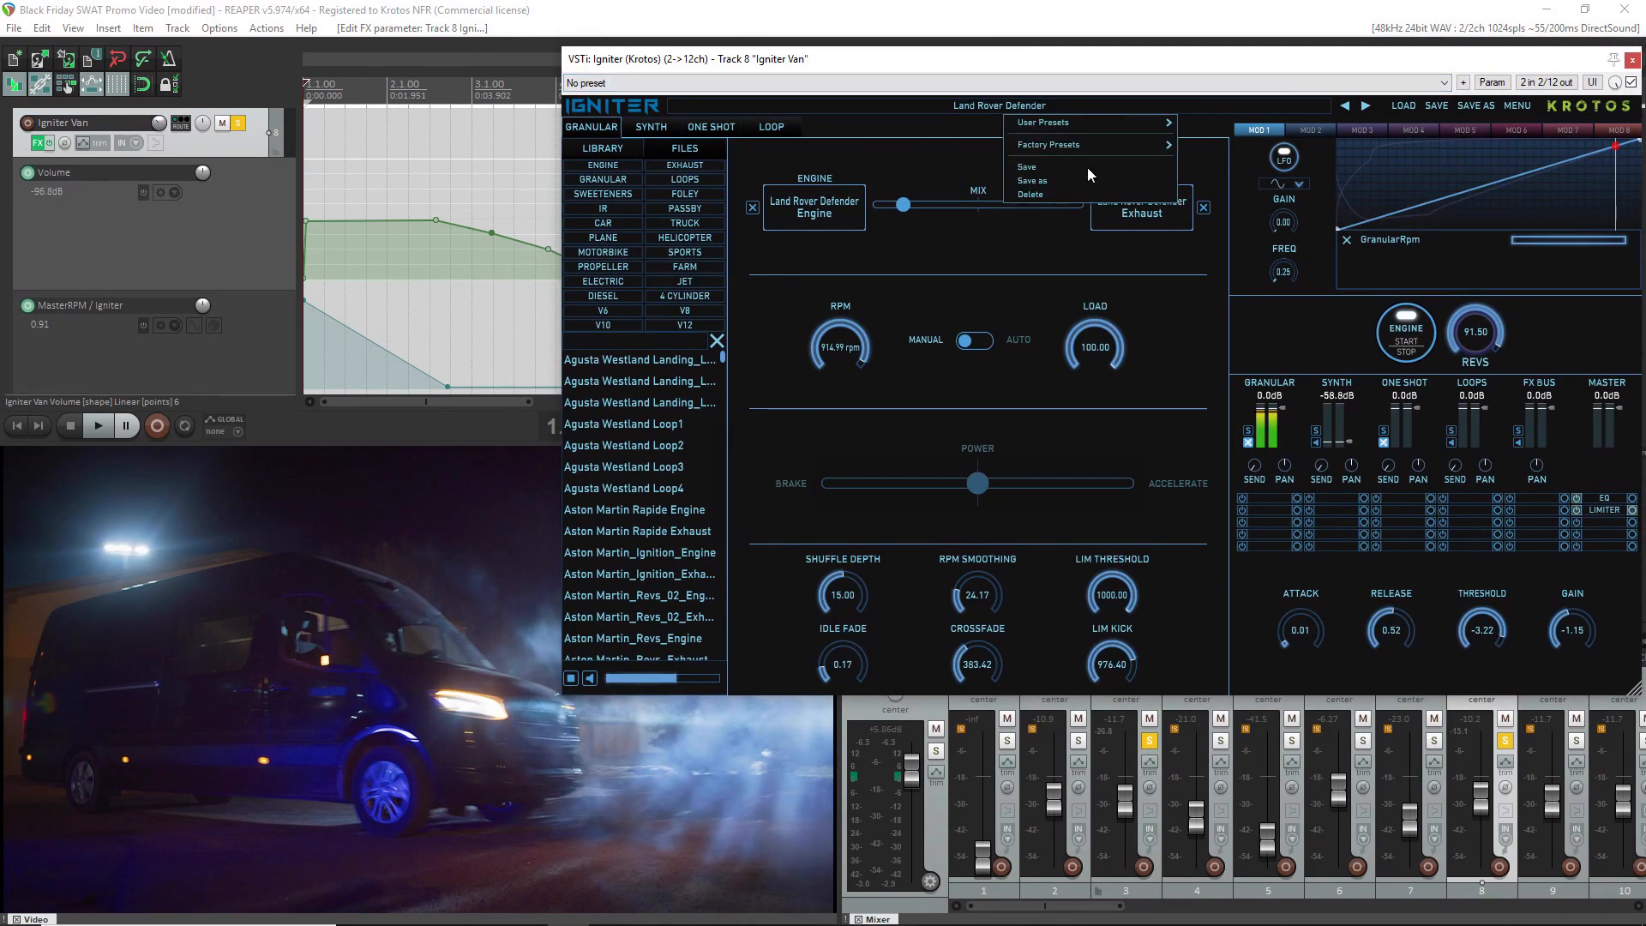
mouse_move(1129, 144)
mouse_move(1294, 176)
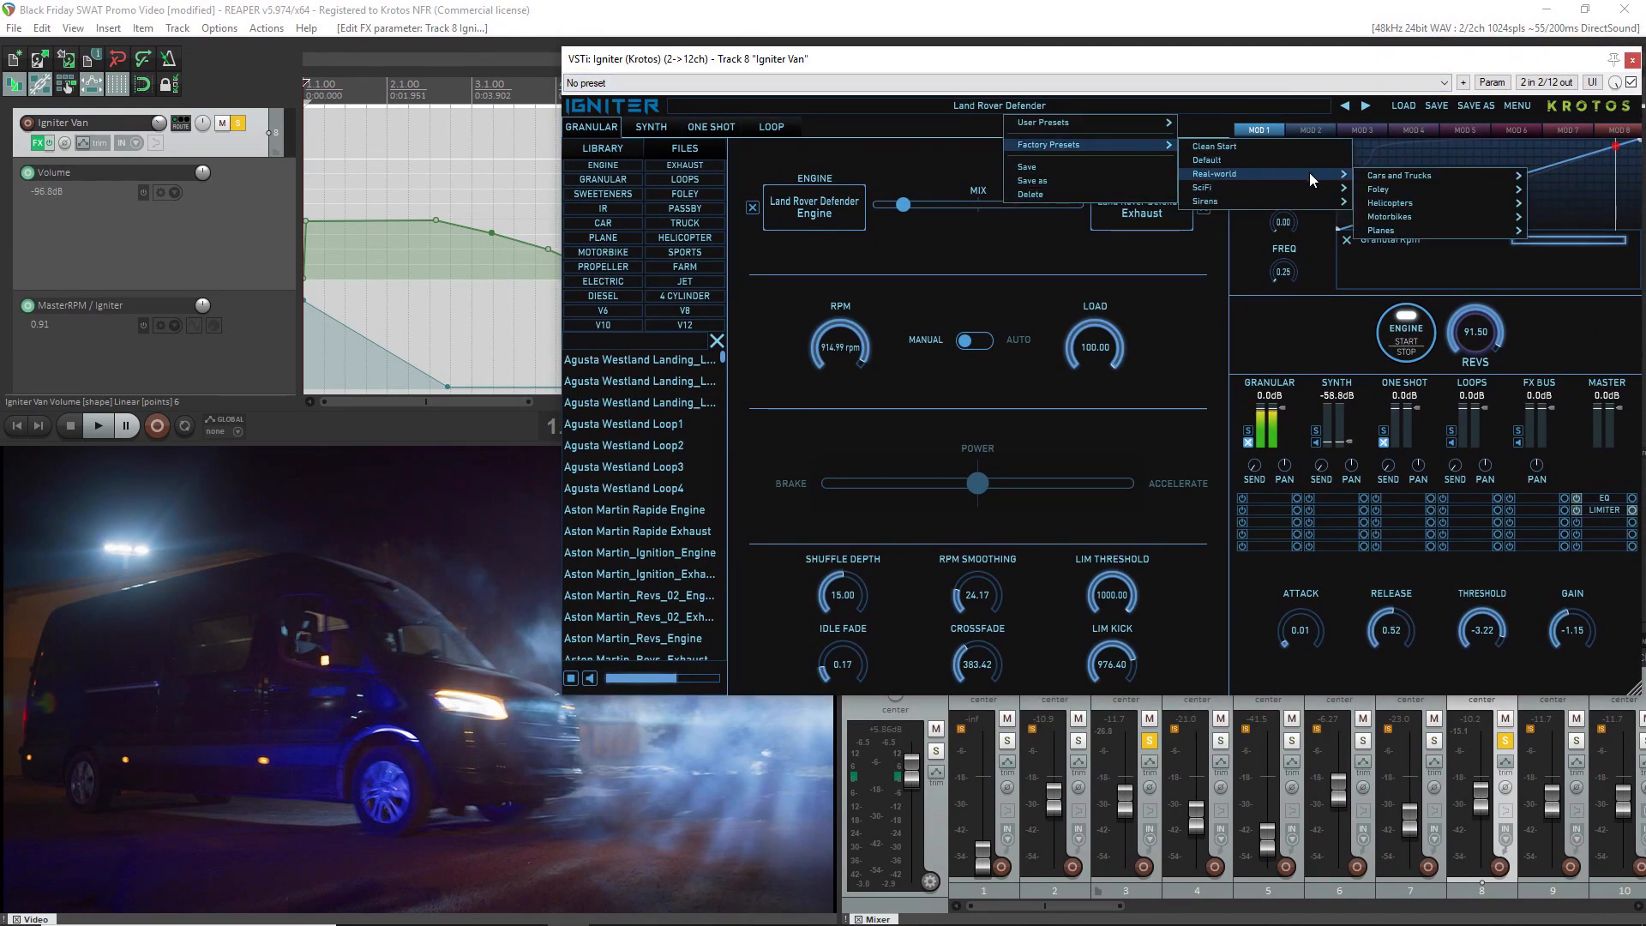
mouse_move(1400, 173)
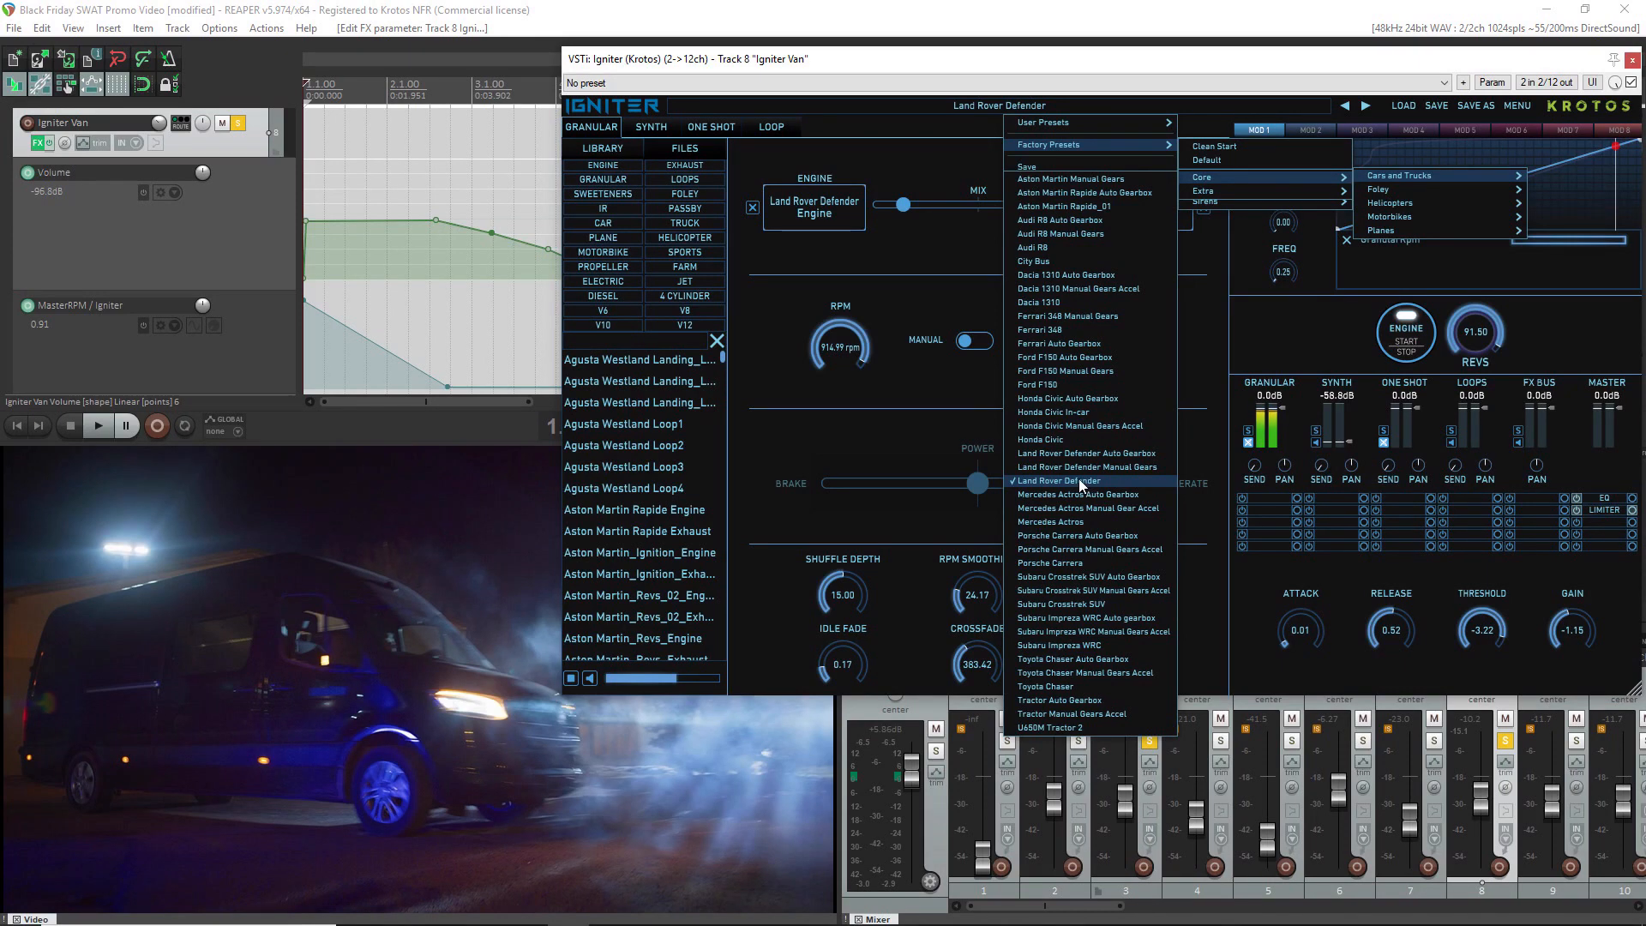
left_click(892, 404)
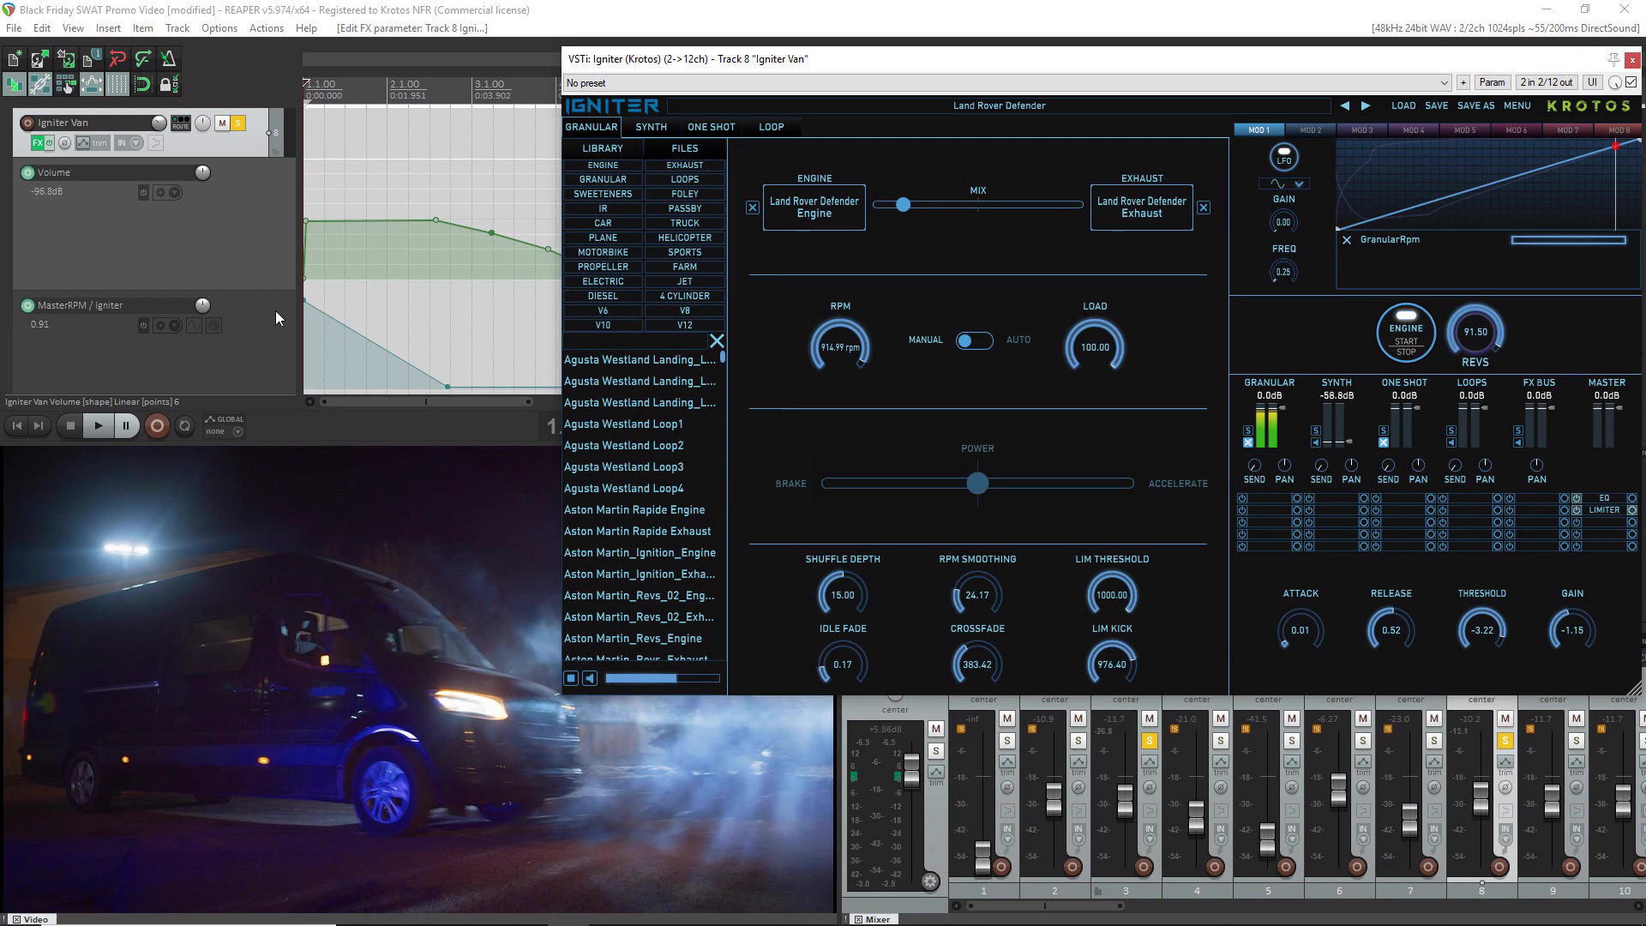
Unmute Igniter's Granular channel and play the van clip to hear the engine sound
left_click(1248, 442)
key("space")
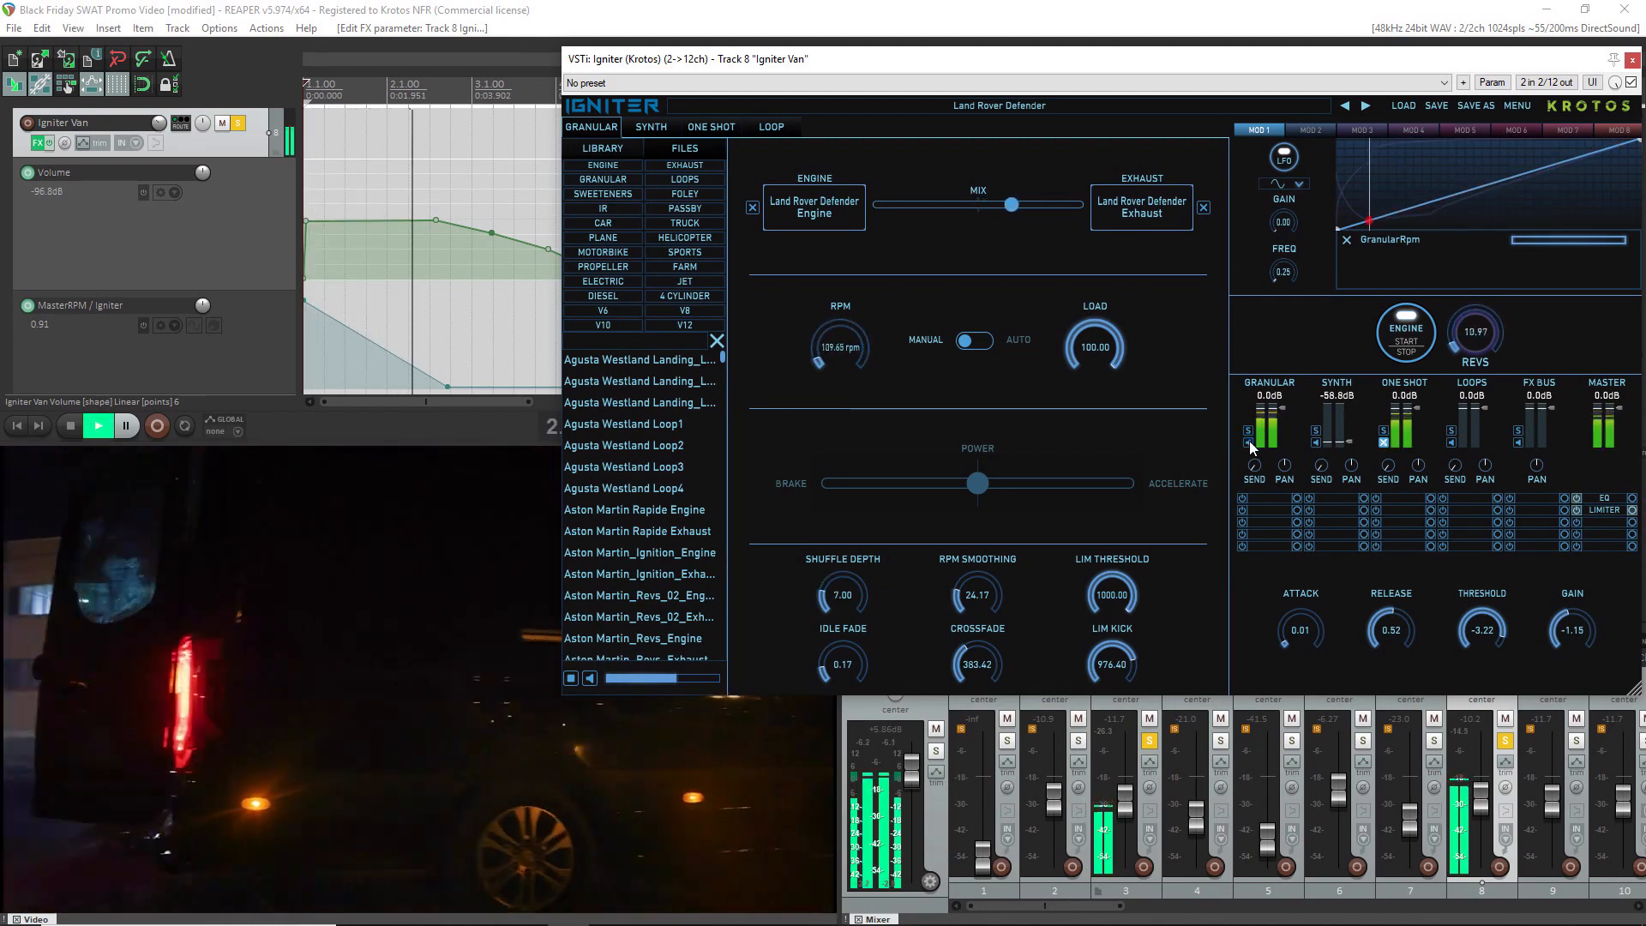
key("space")
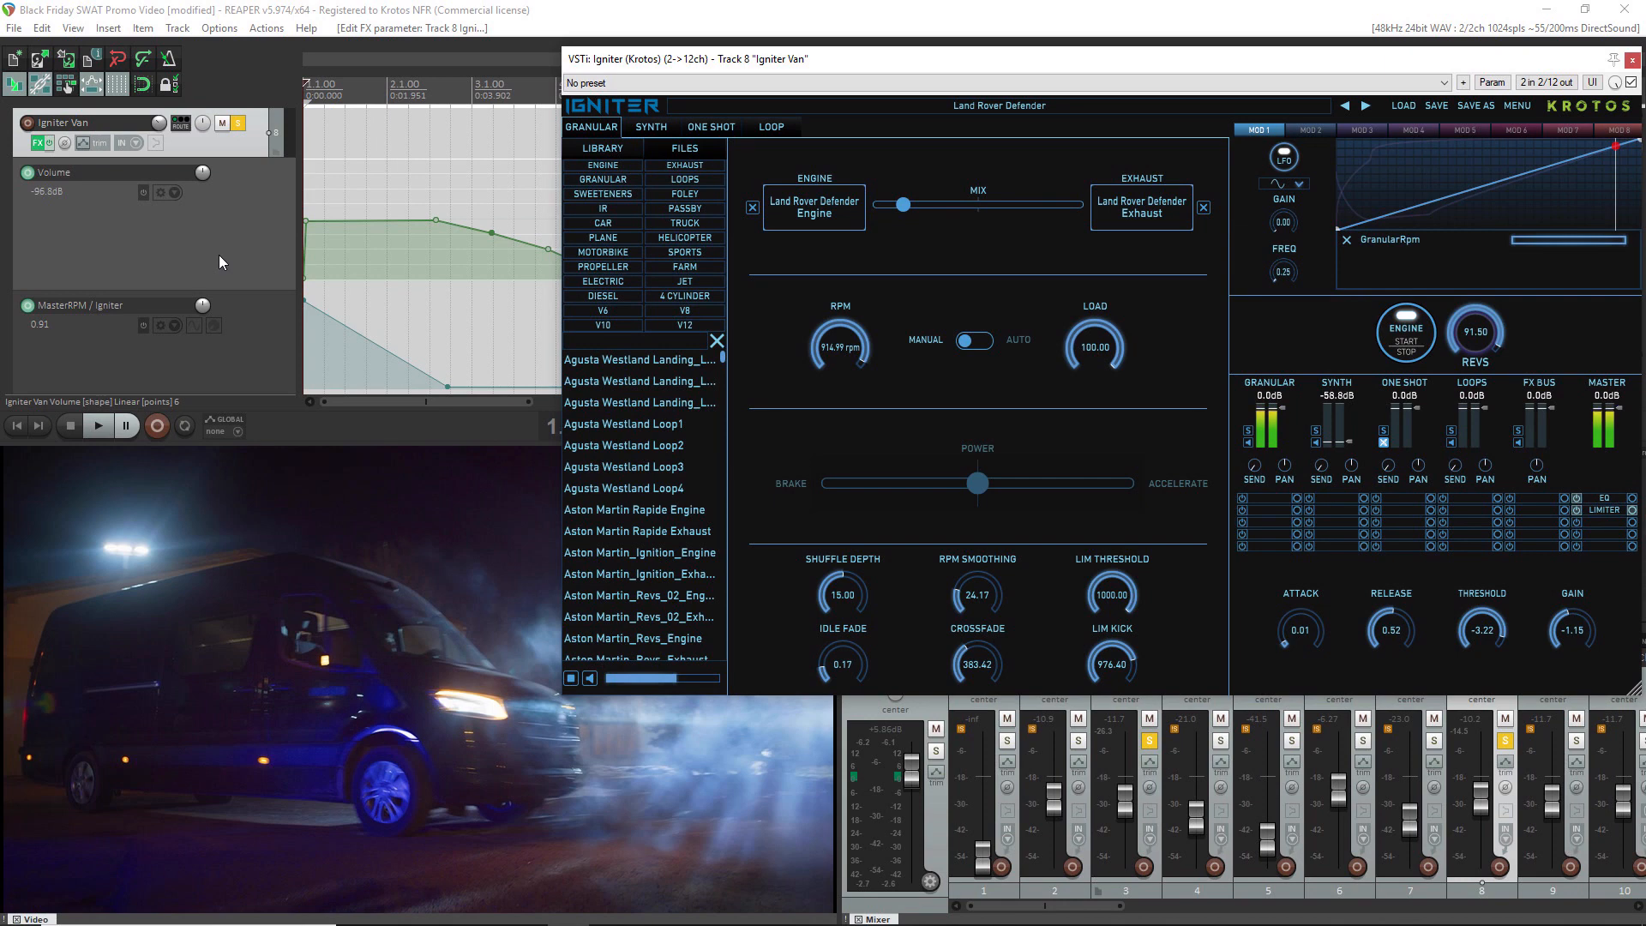
Pull a point just over a third along the Mod 1 GranularRpm curve down to the baseline and play the clip
left_click(711, 128)
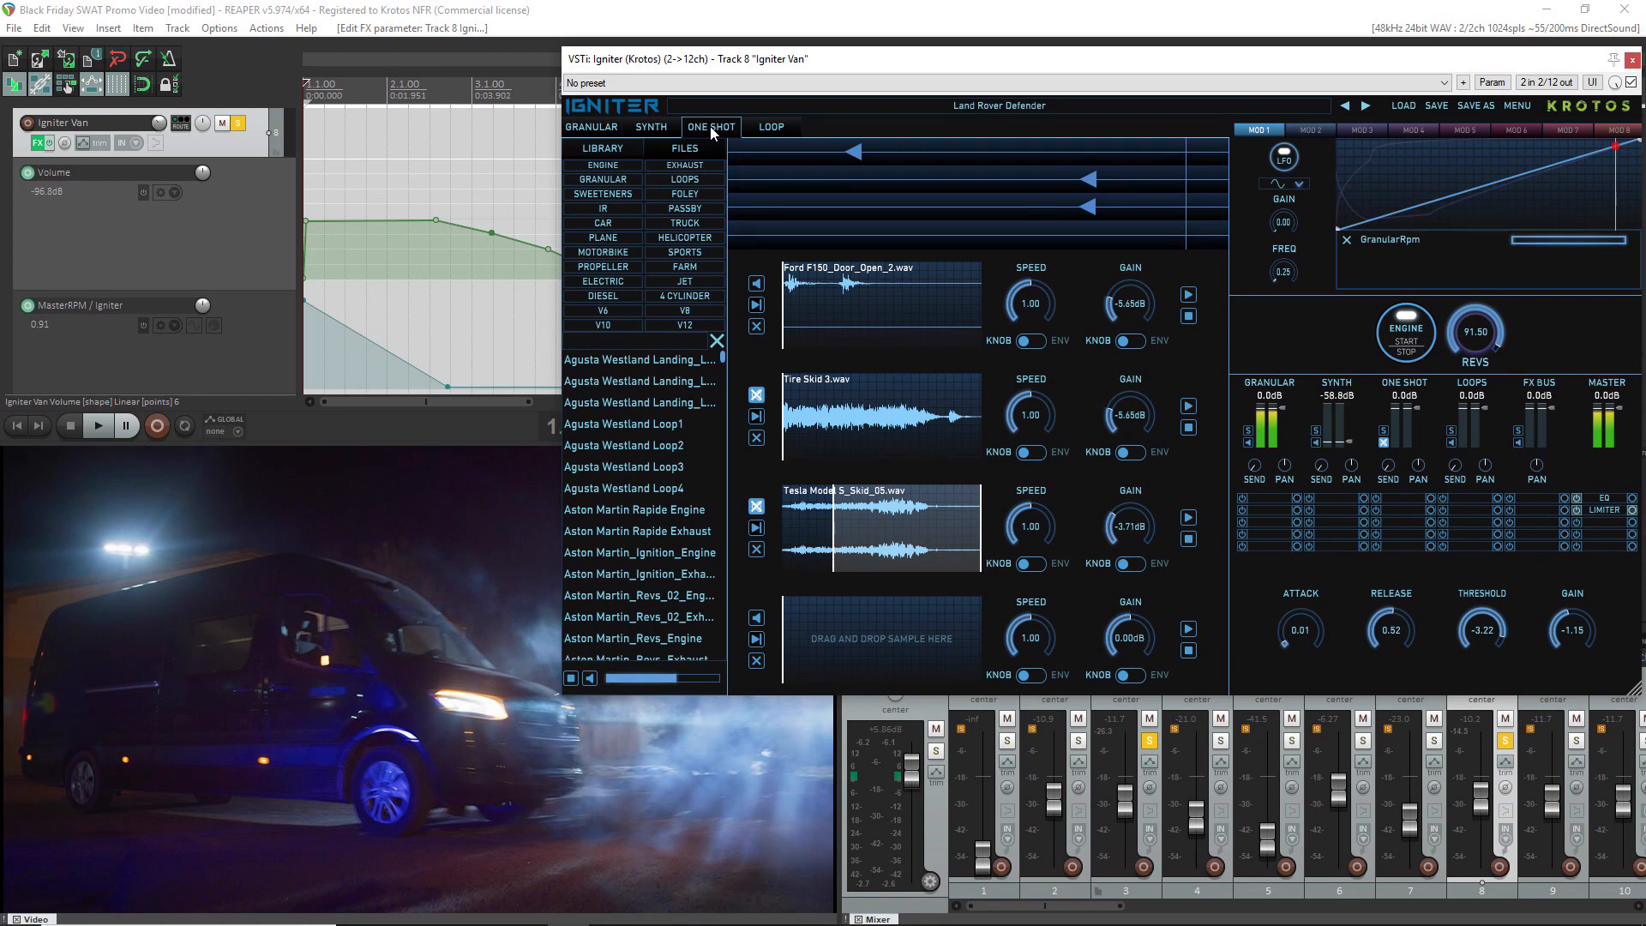
left_click(603, 131)
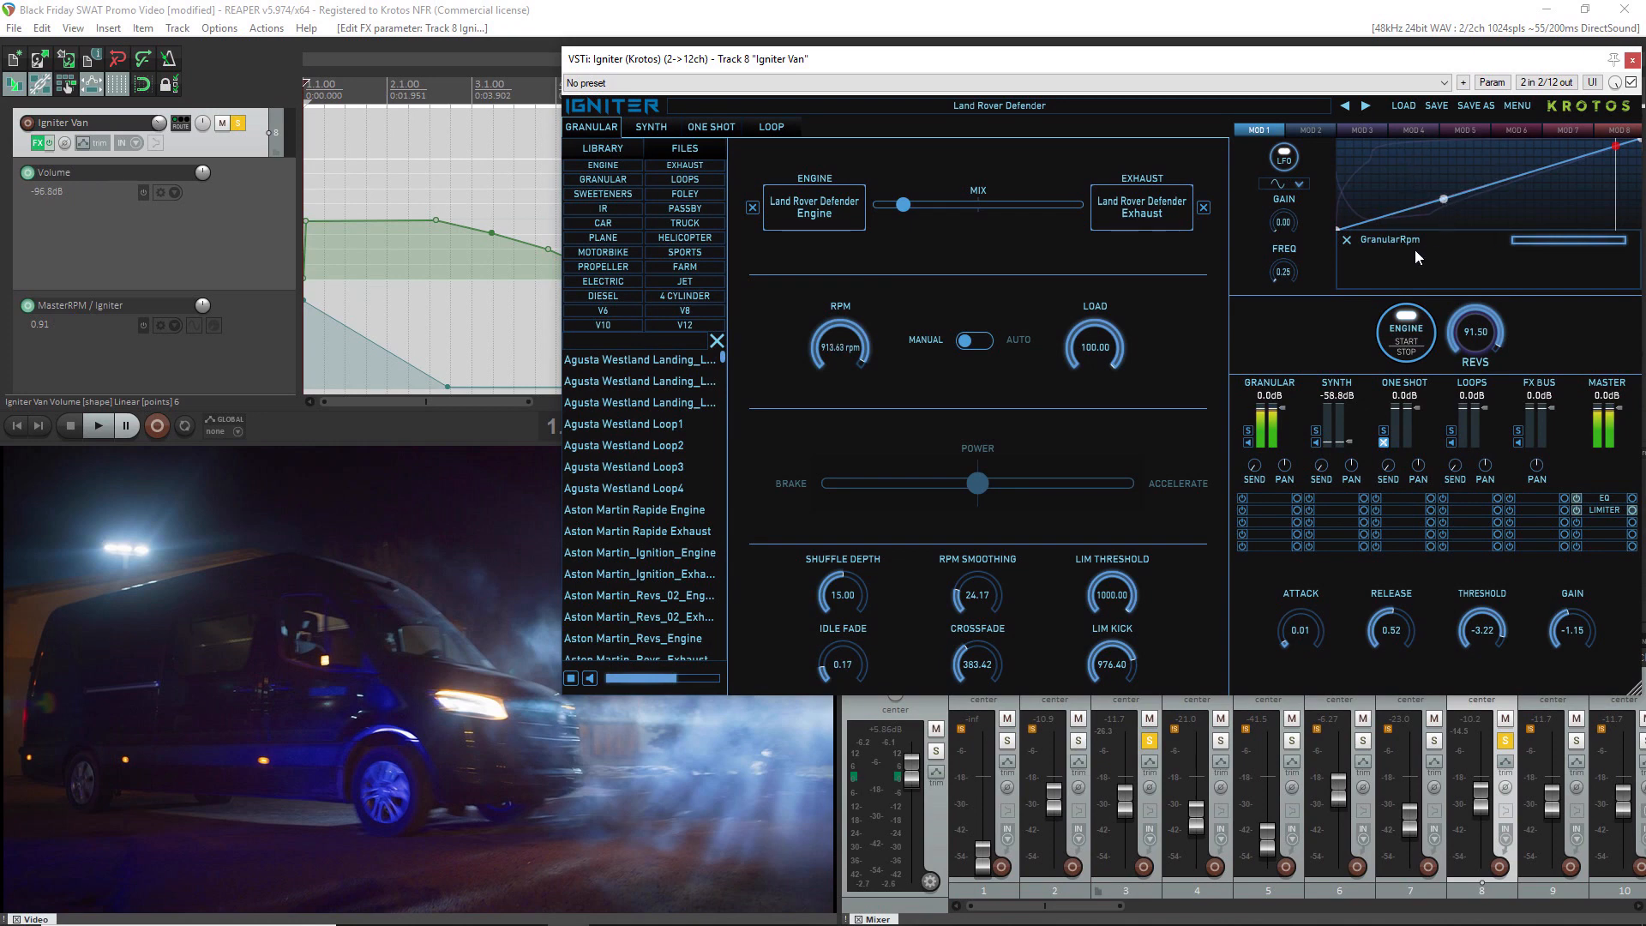
left_click_drag(1443, 198, 1449, 240)
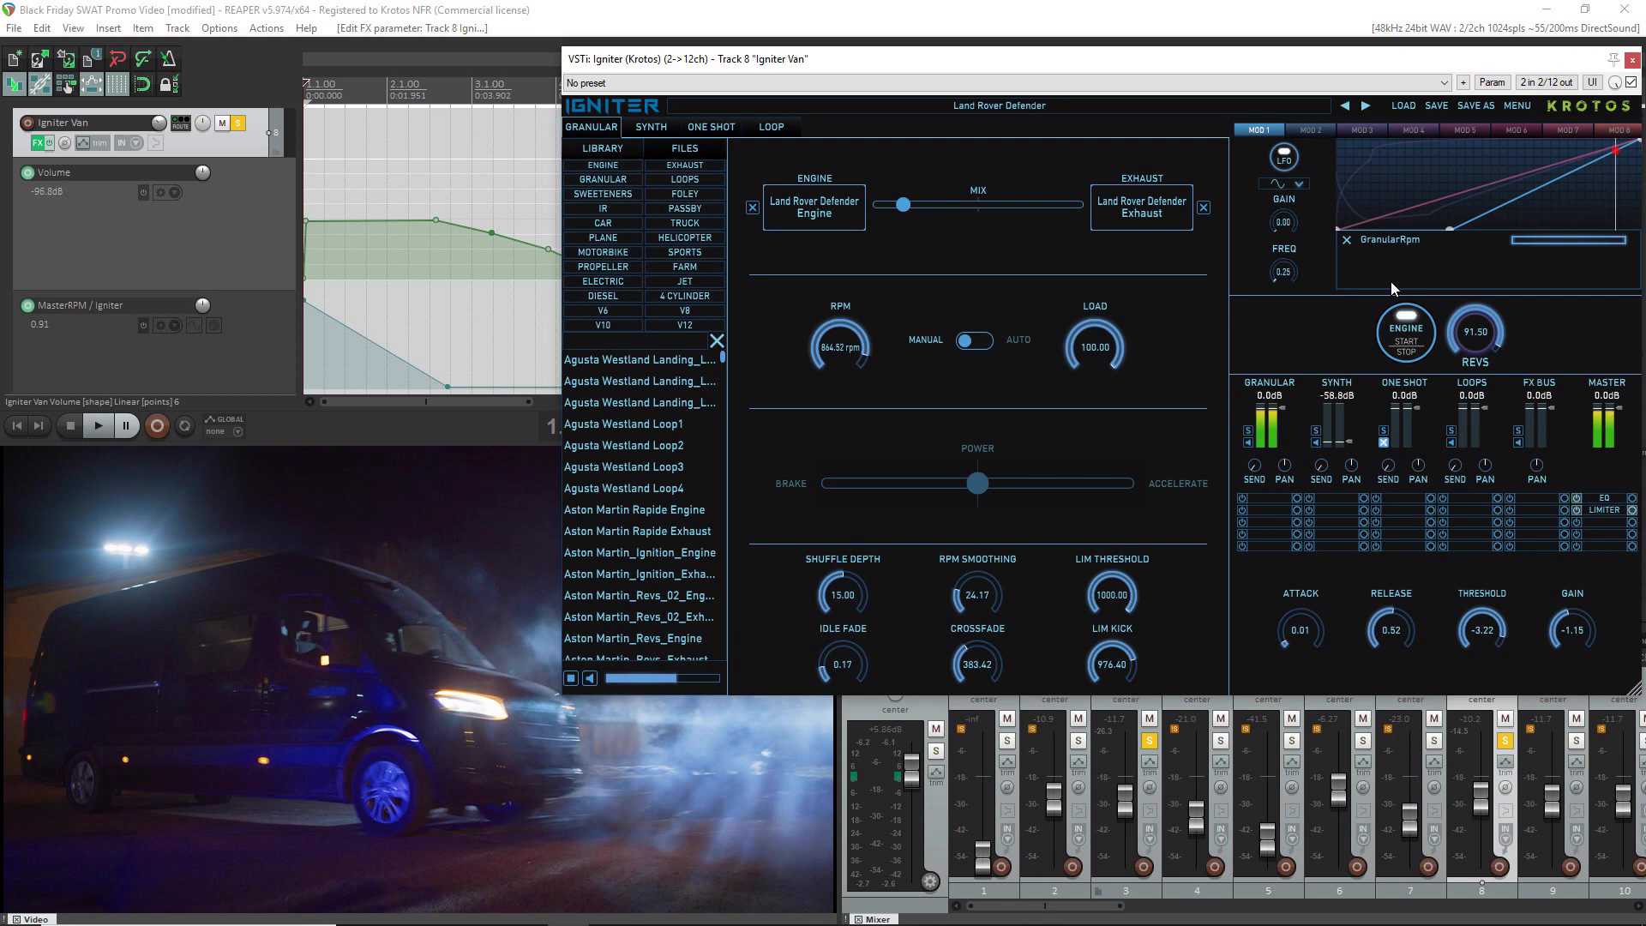
key("space")
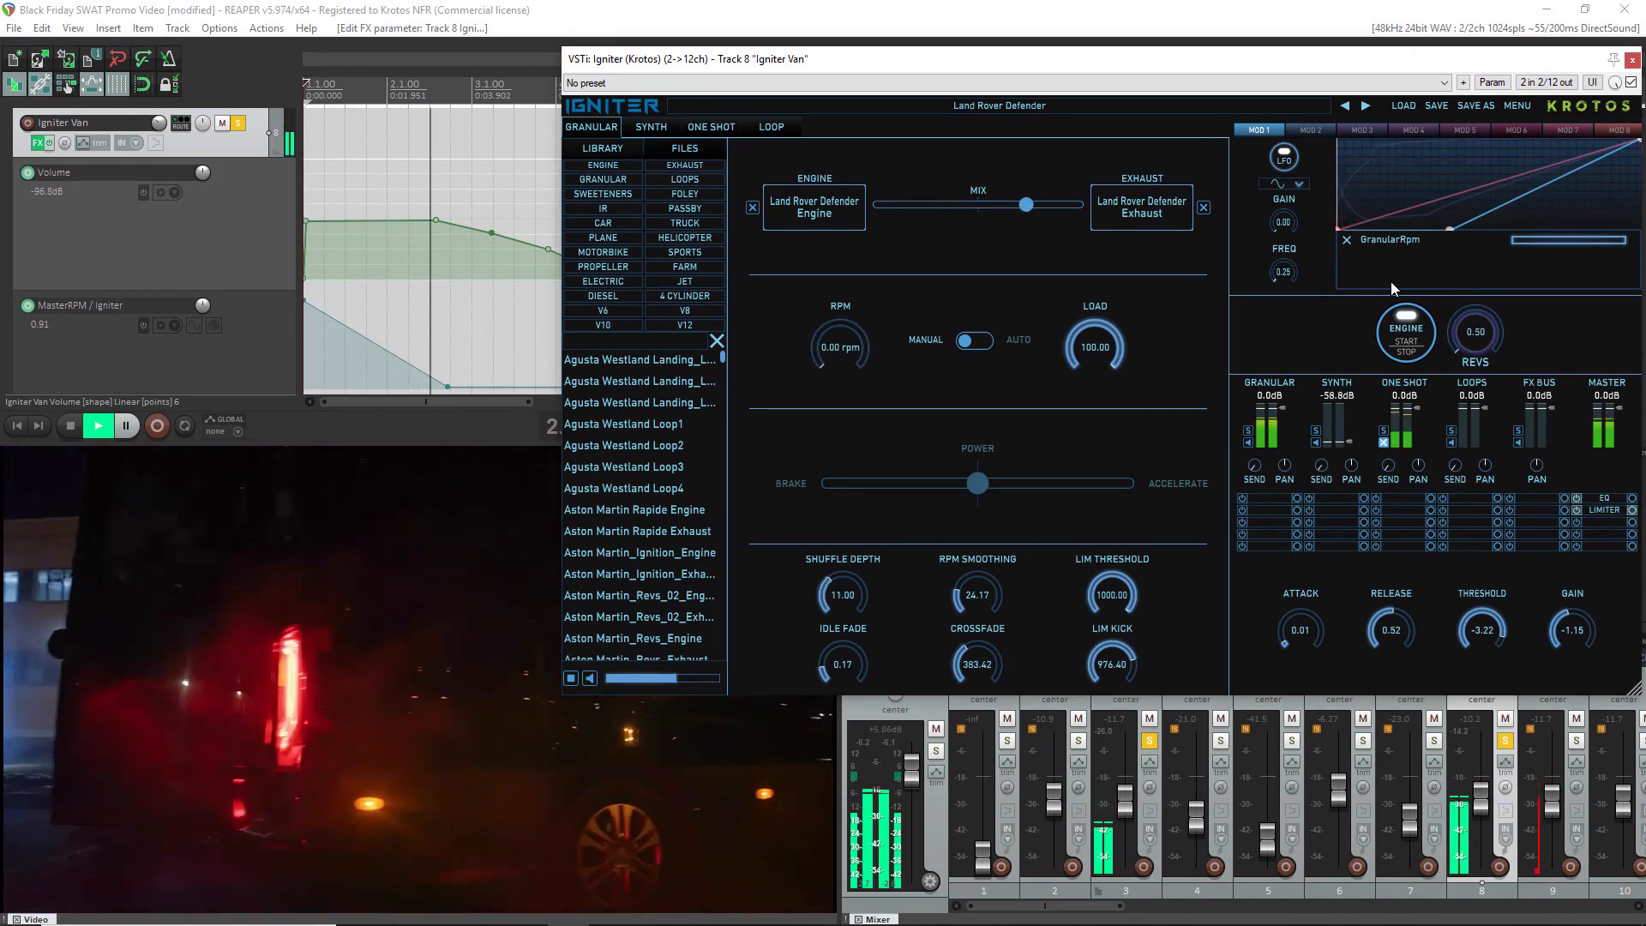
key("space")
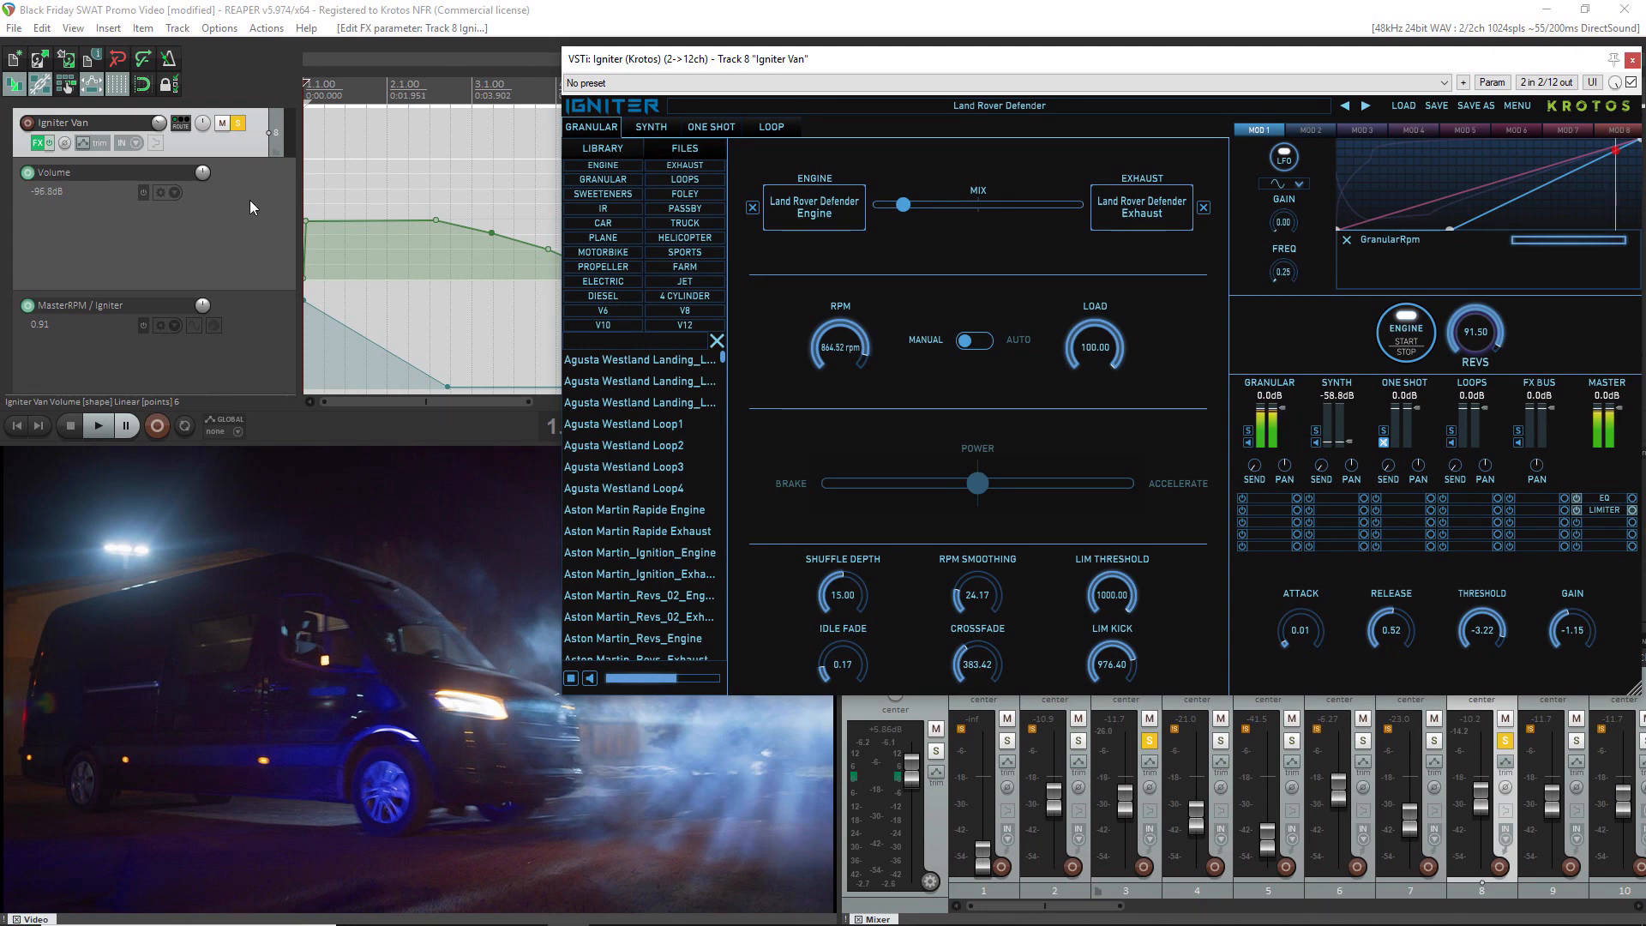
Compare playback of the clip with the GranularMix automation envelope bypassed and with it active again
scroll(231, 255, "down", 2)
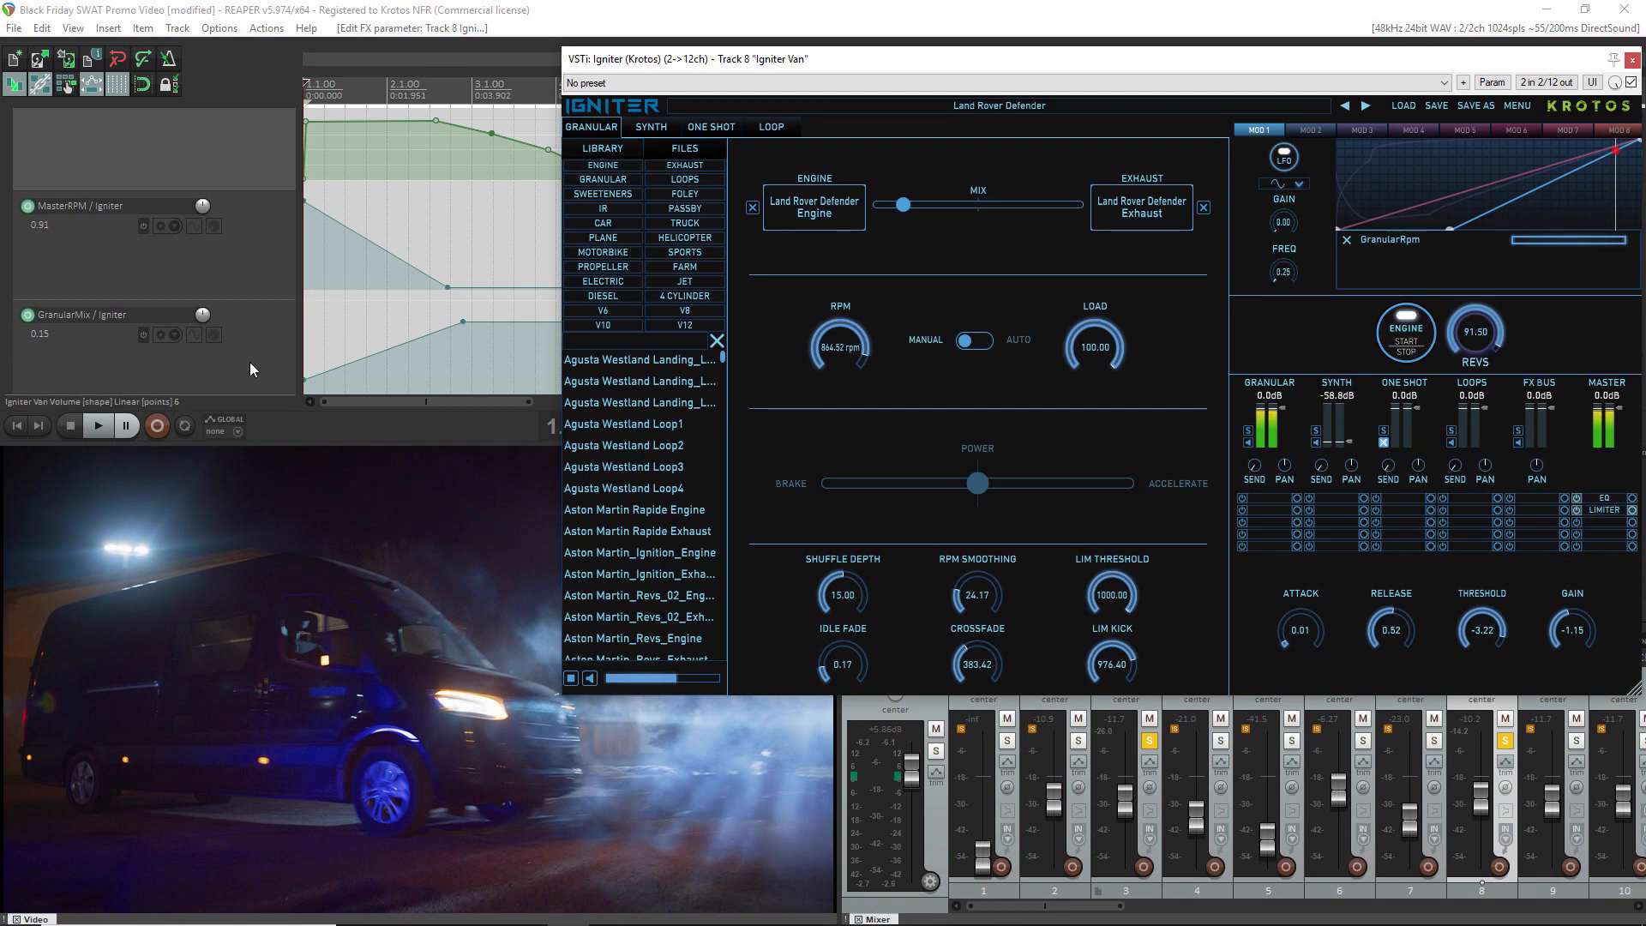
scroll(249, 362, "down", 1)
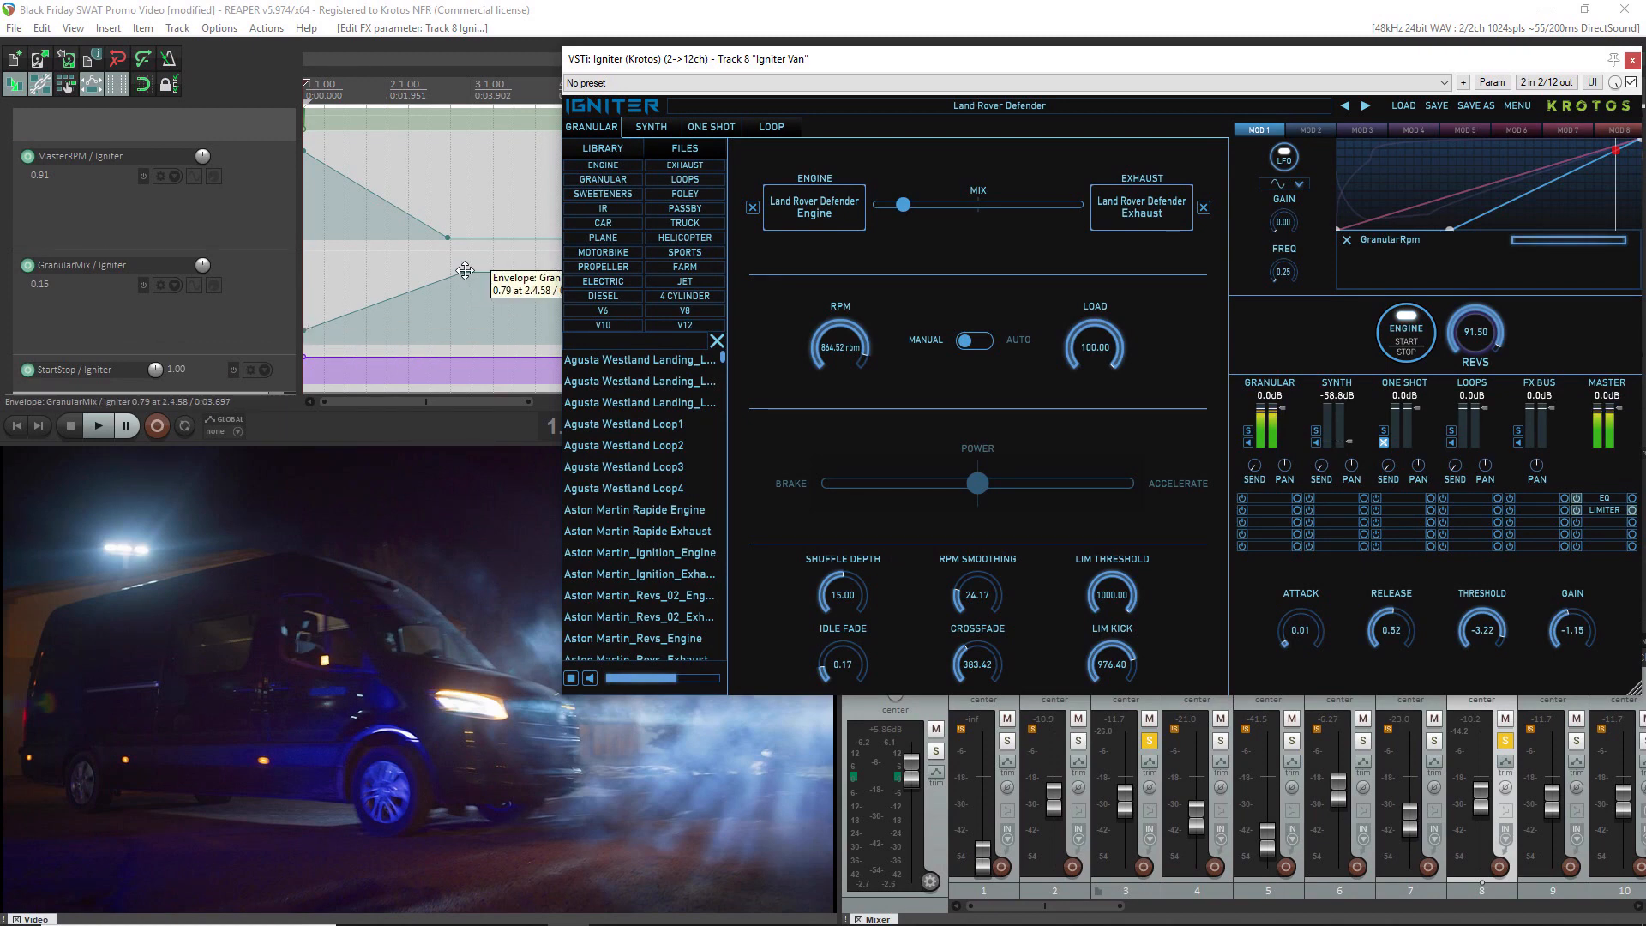
left_click(142, 287)
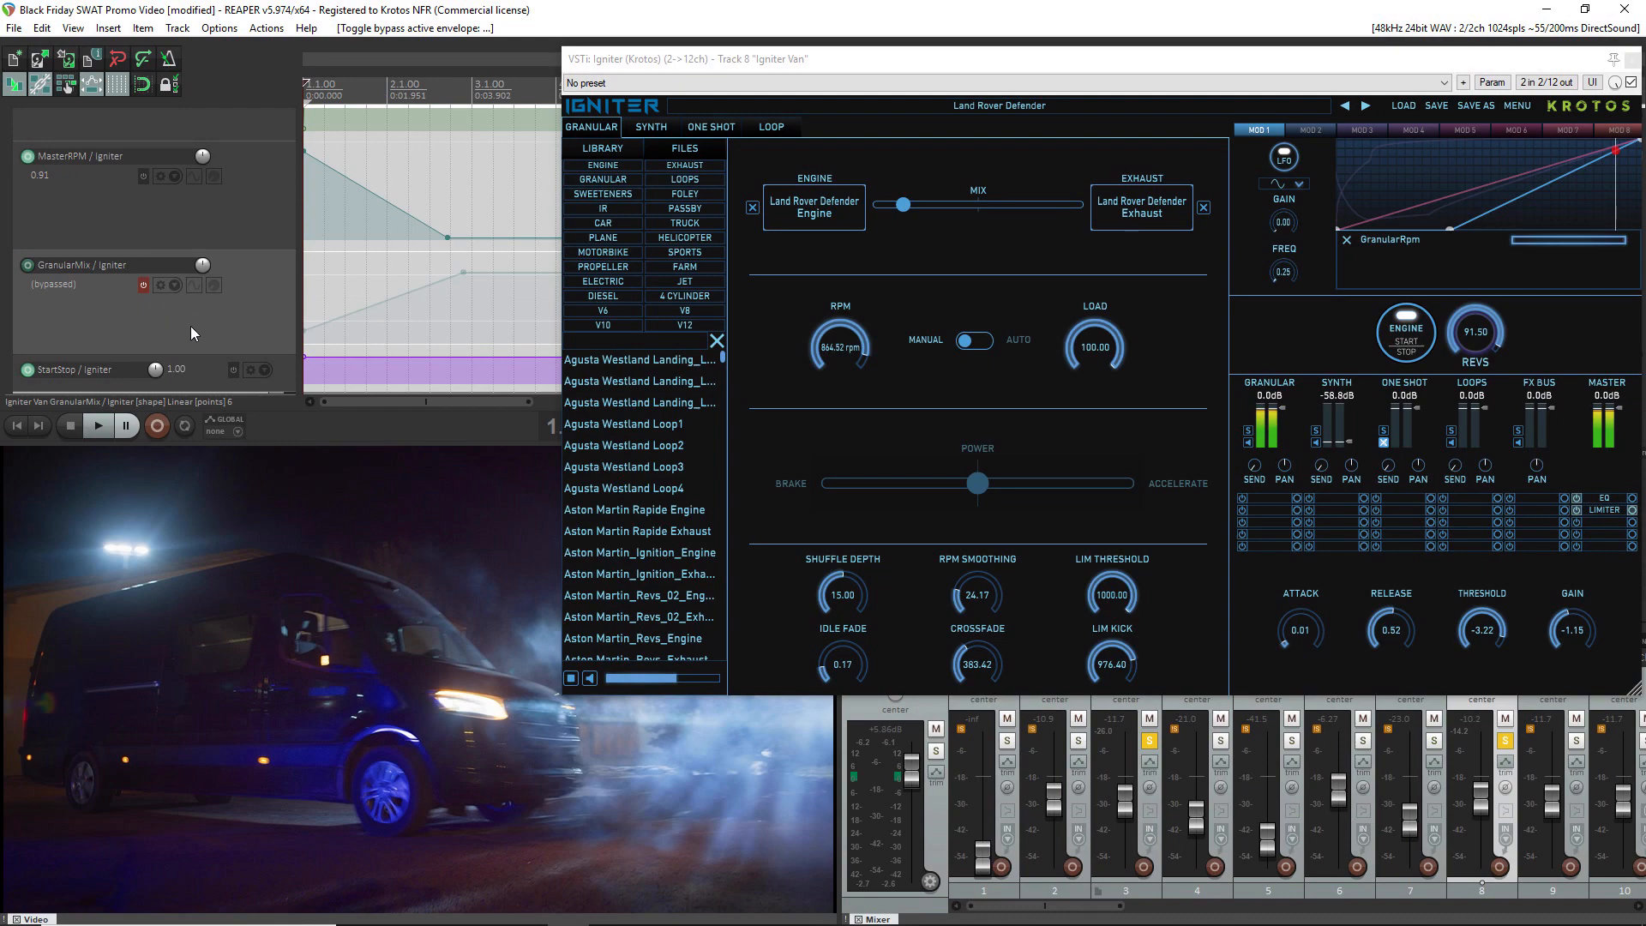
key("space")
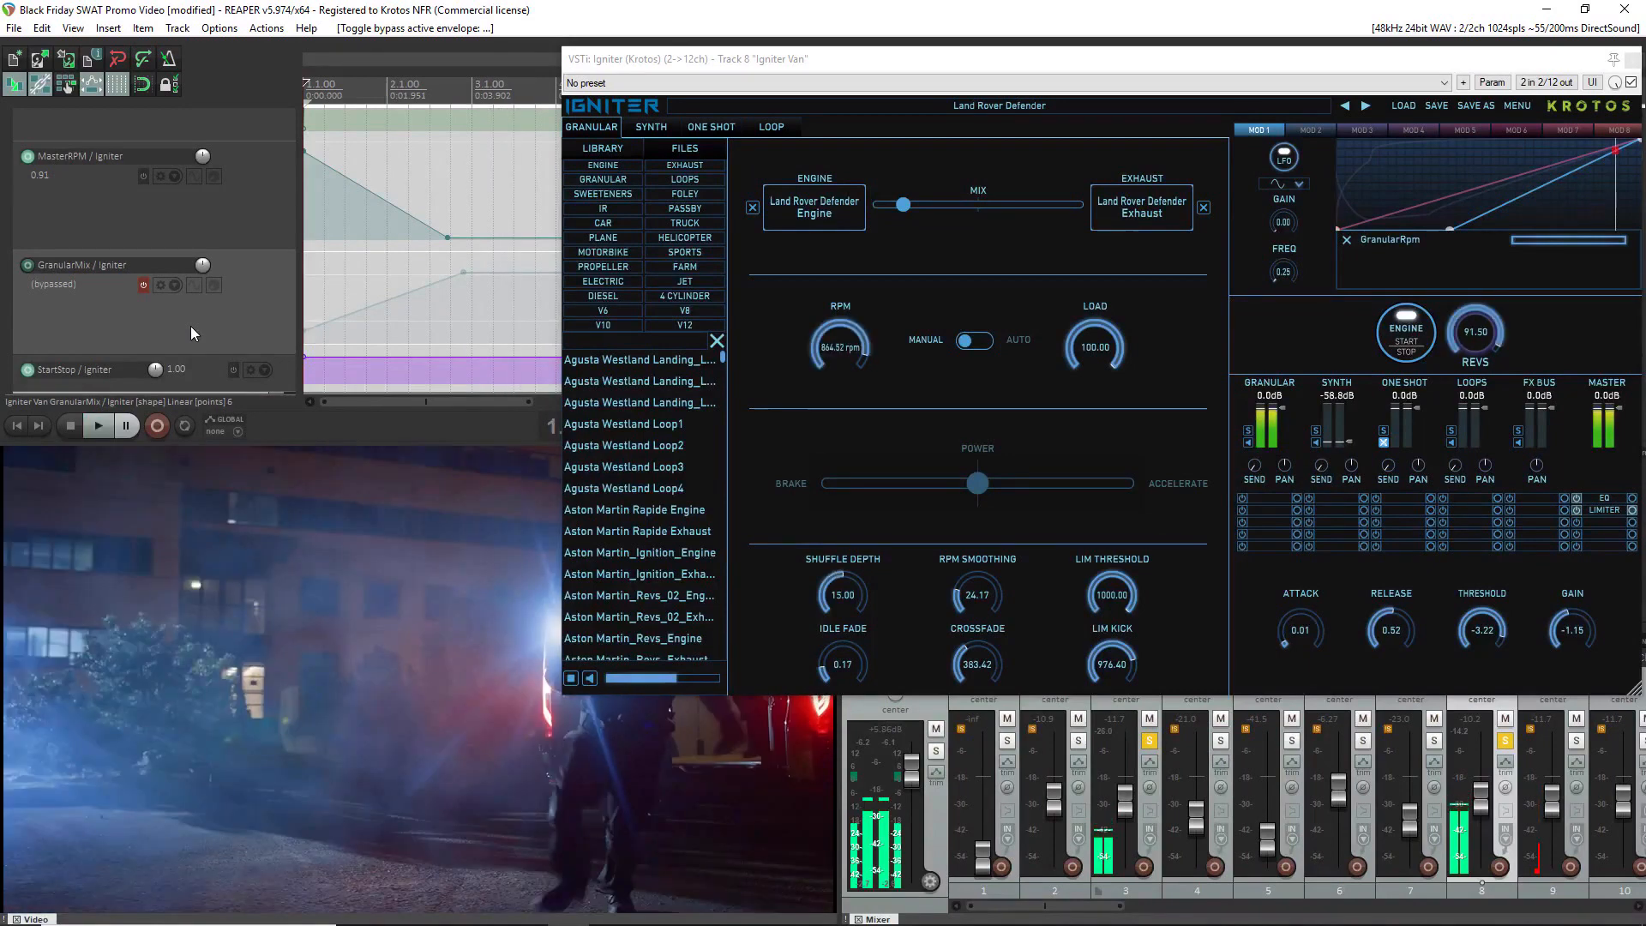
key("space")
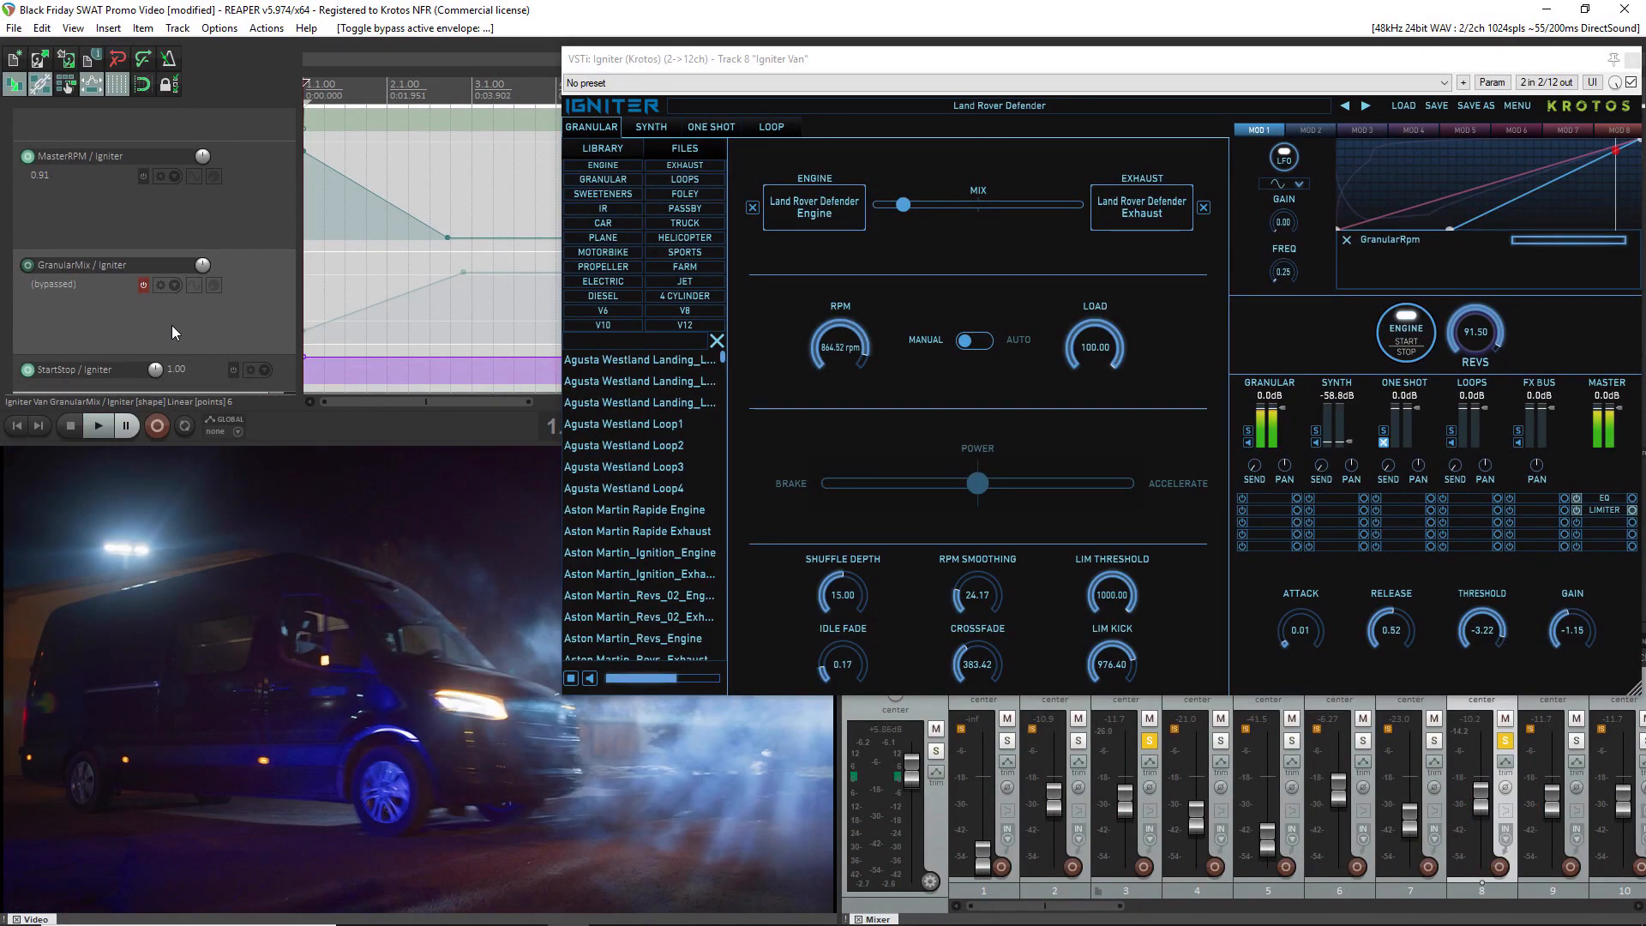
left_click(140, 286)
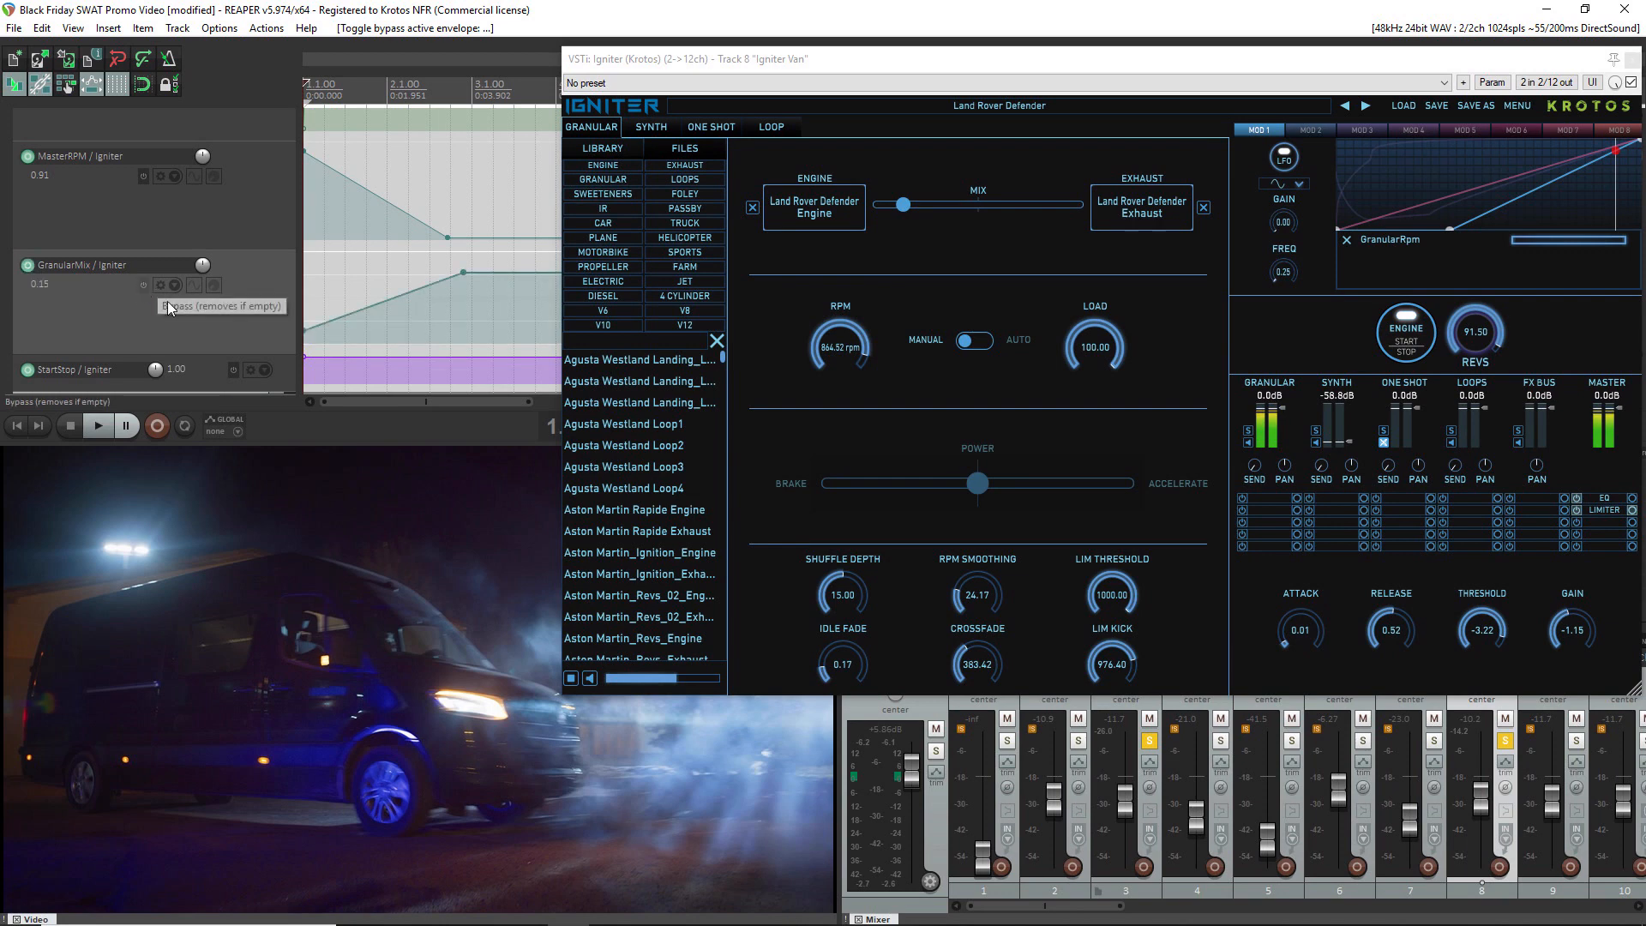
key("space")
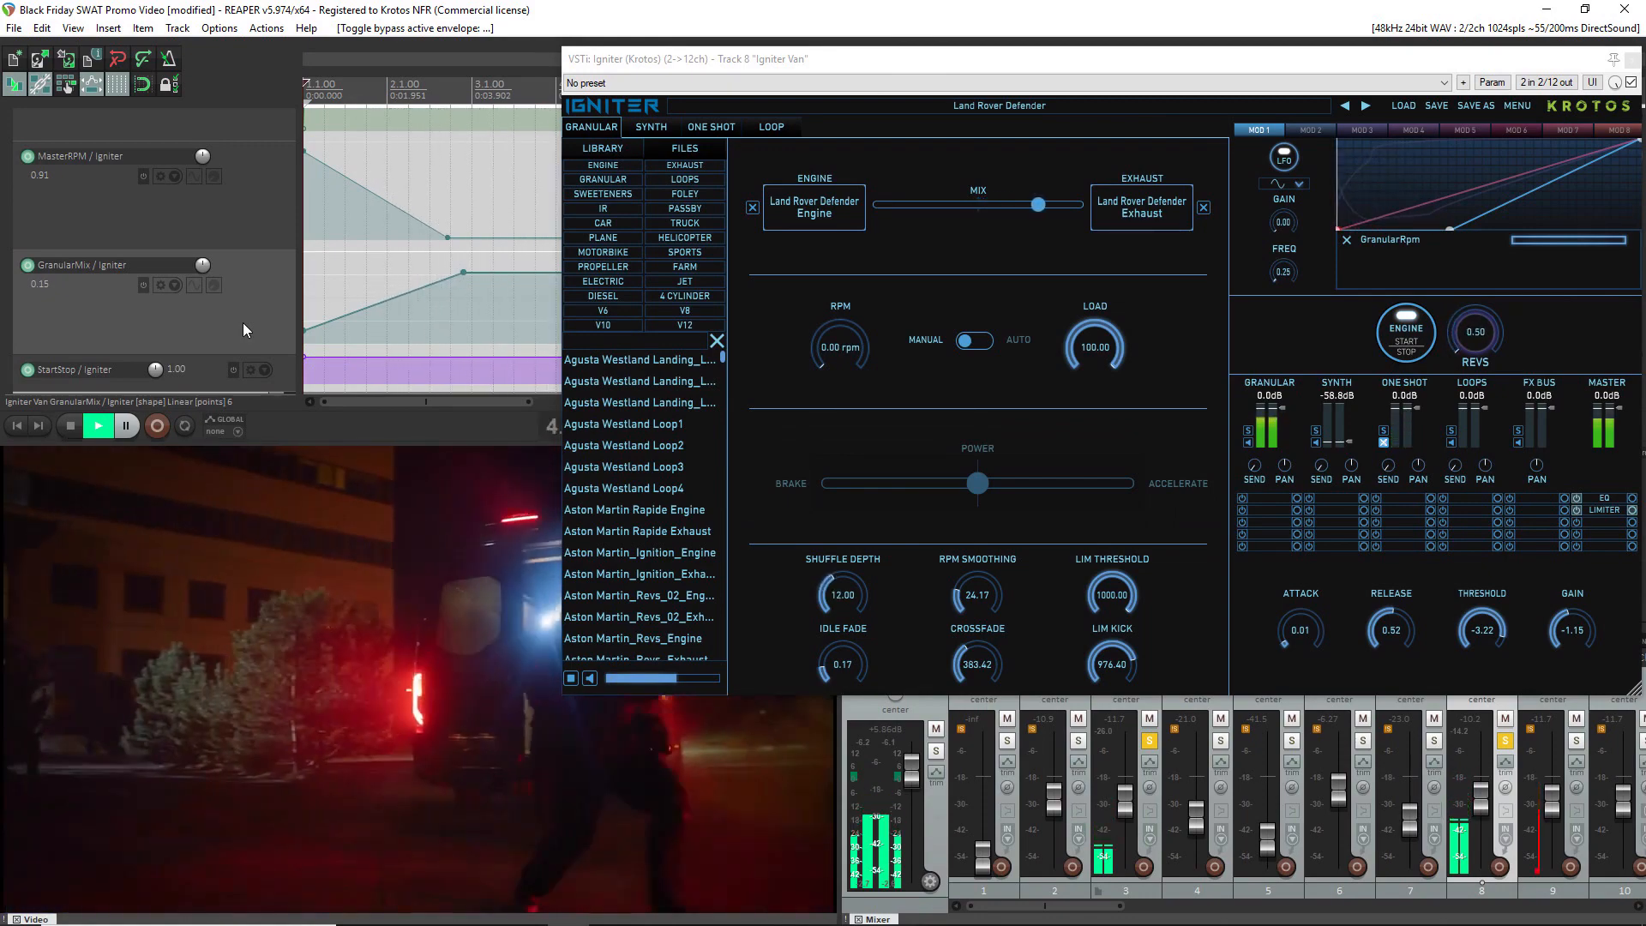
key("space")
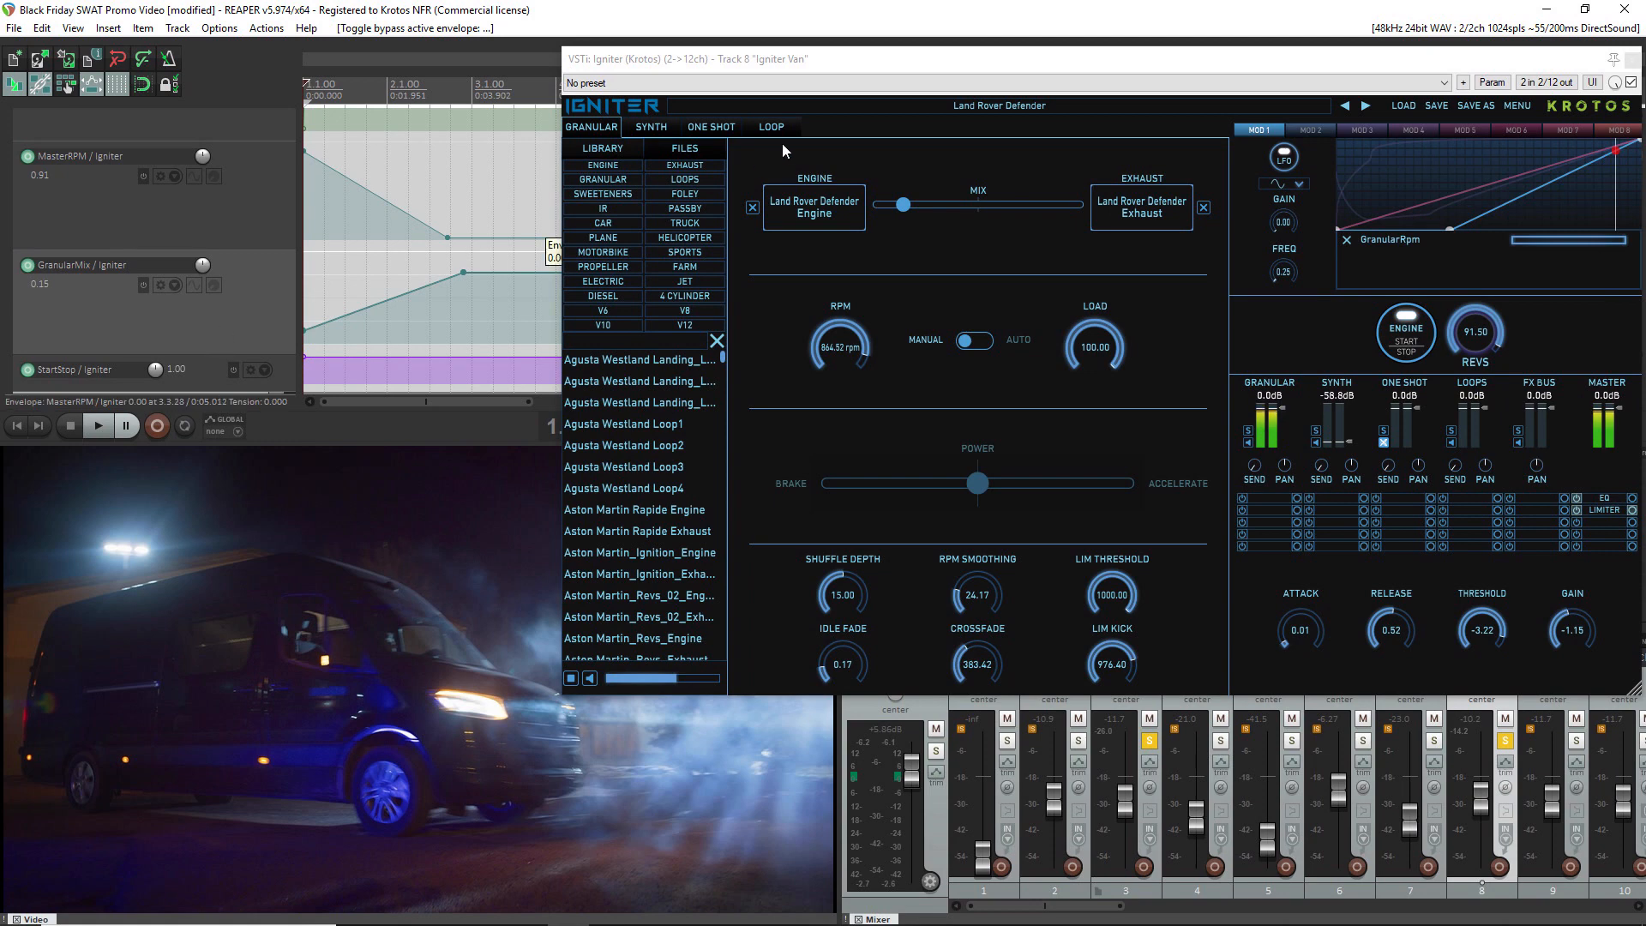
Mute the Granular channel and search the sample library for "door" with the One Shot section shown
left_click(722, 127)
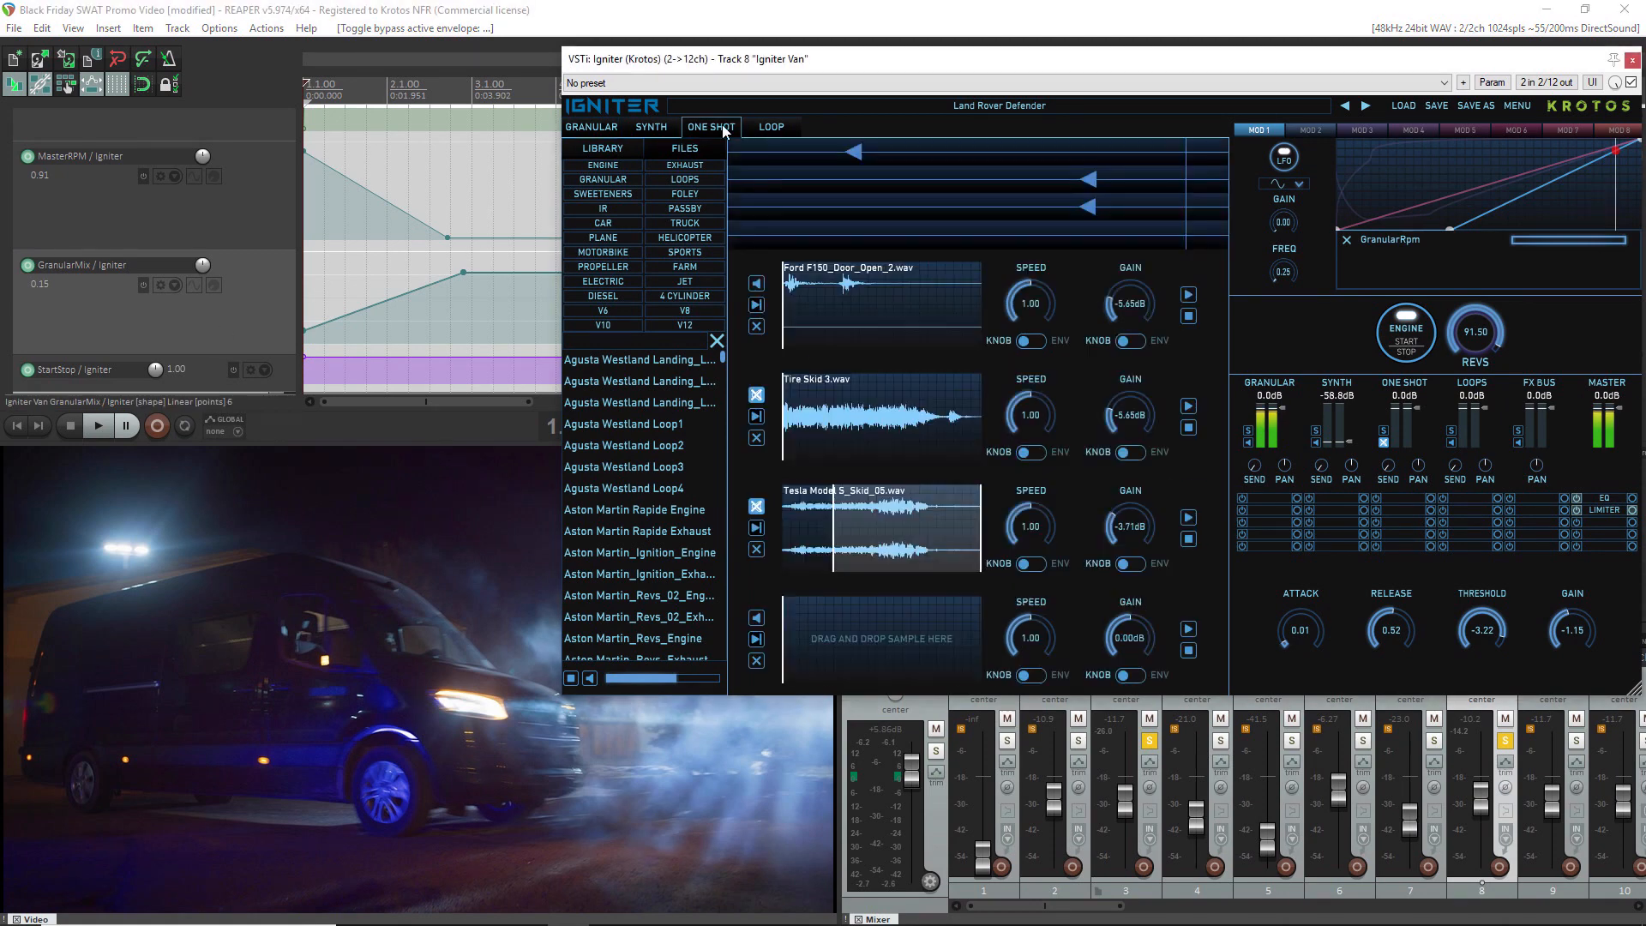
left_click(1247, 442)
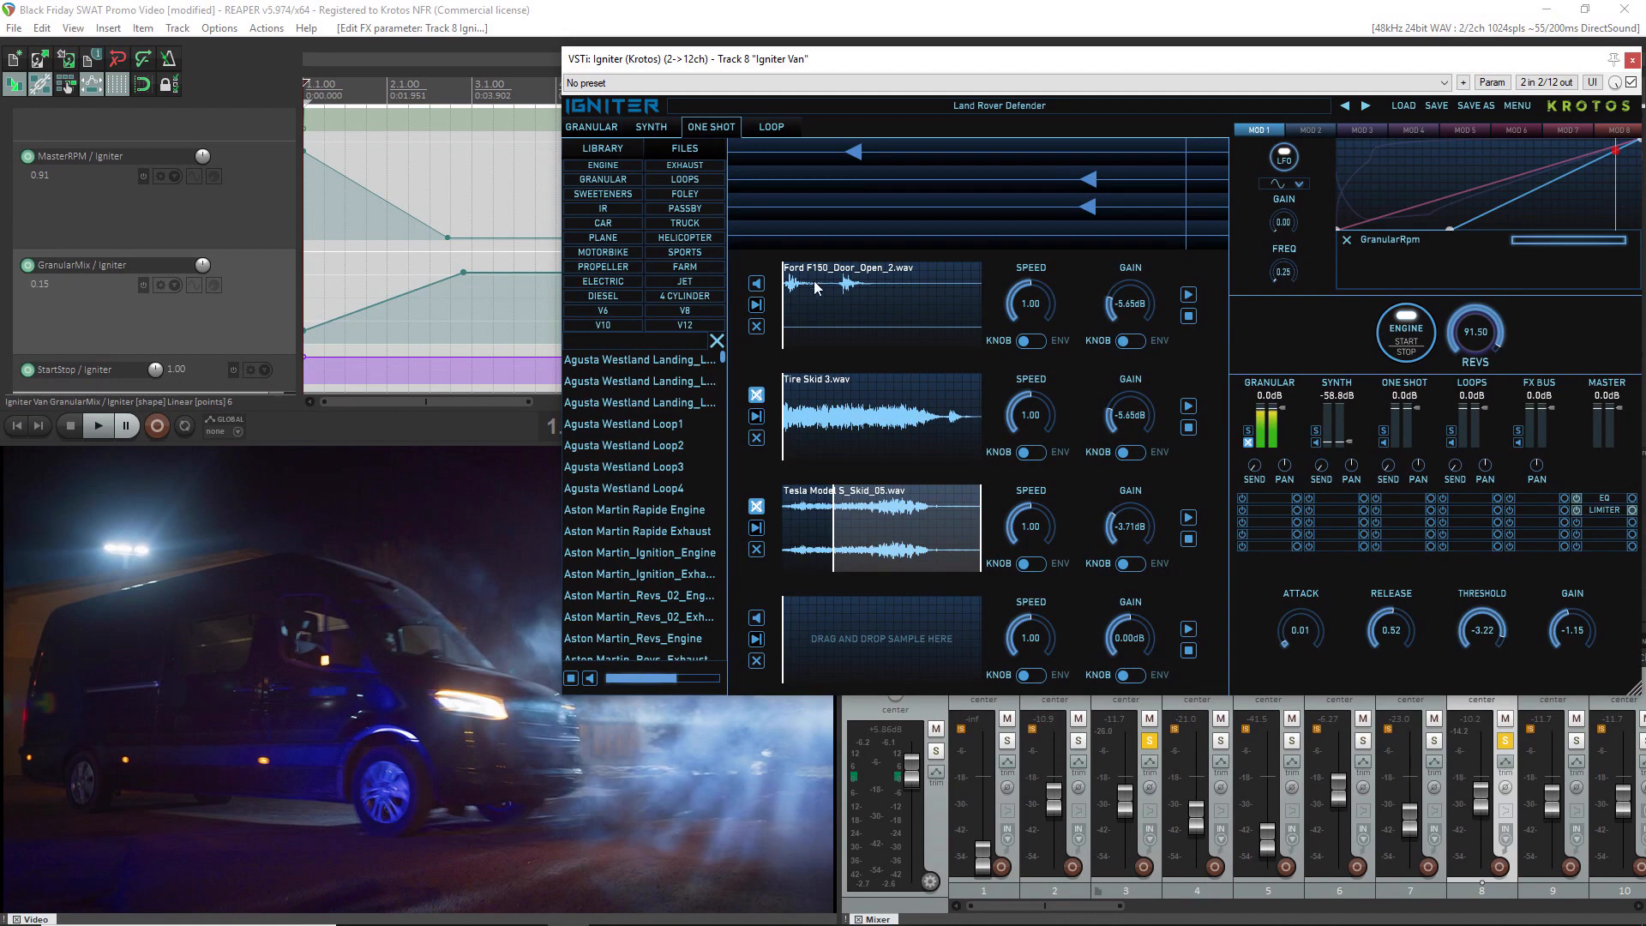
left_click(635, 342)
type("door")
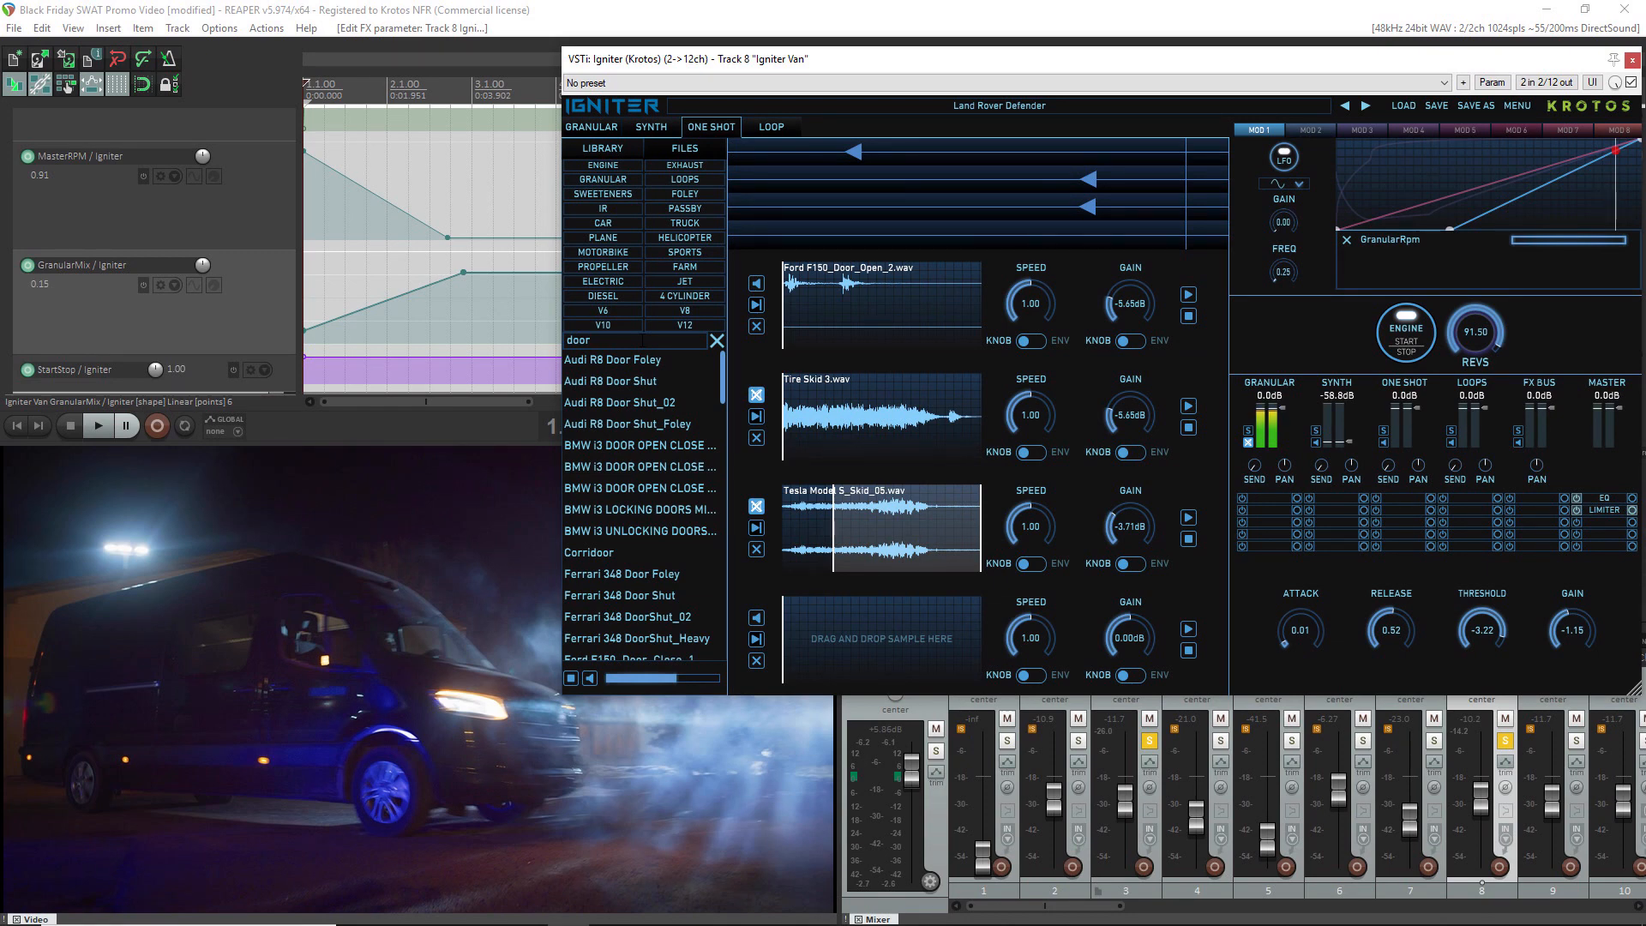
Audition the door samples Ford F150_Door_Open_1, Ford F150_Door_Open_2 and Ford F150_Door_Open_3
scroll(645, 480, "down", 6)
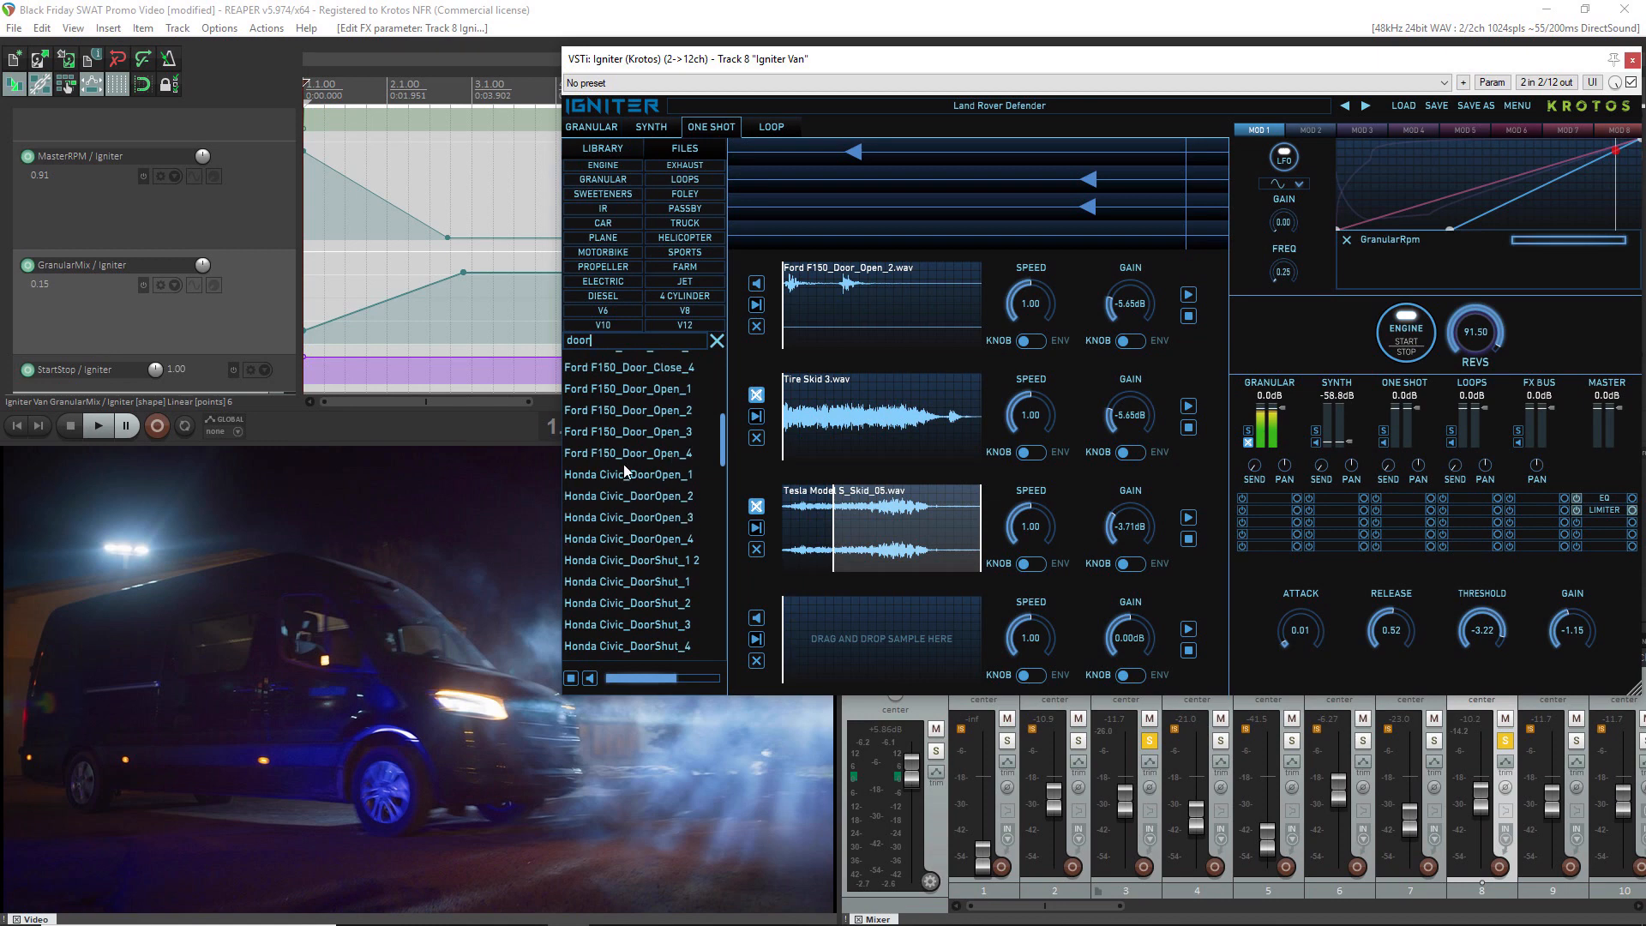
scroll(626, 470, "up", 2)
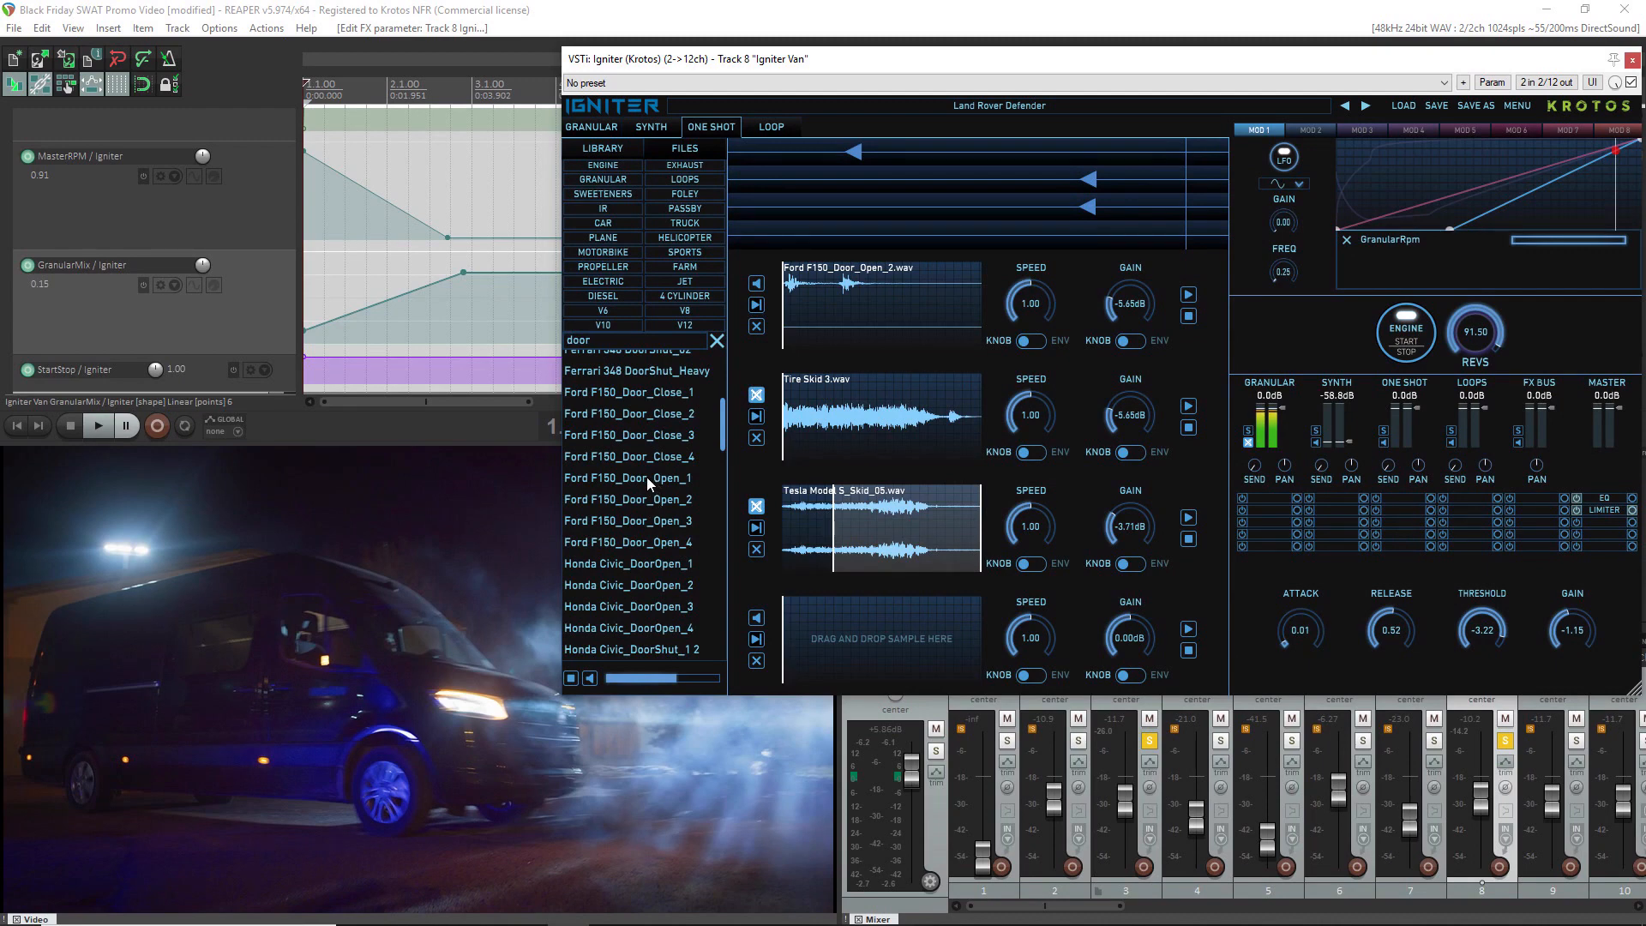
left_click(647, 477)
key("space")
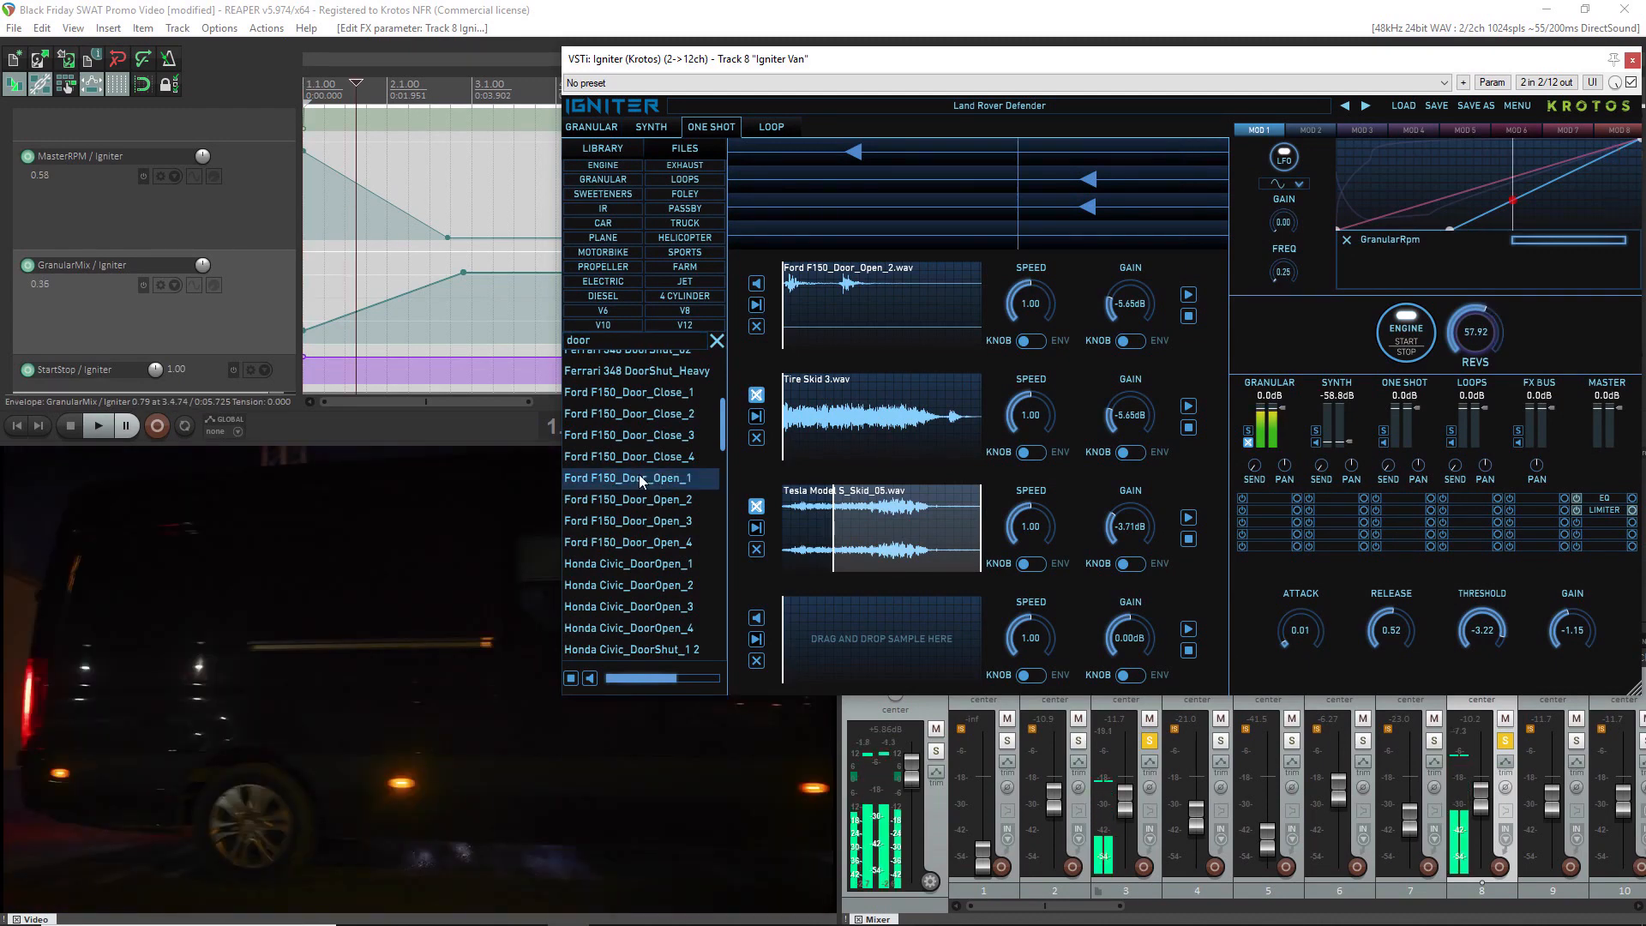
left_click(631, 500)
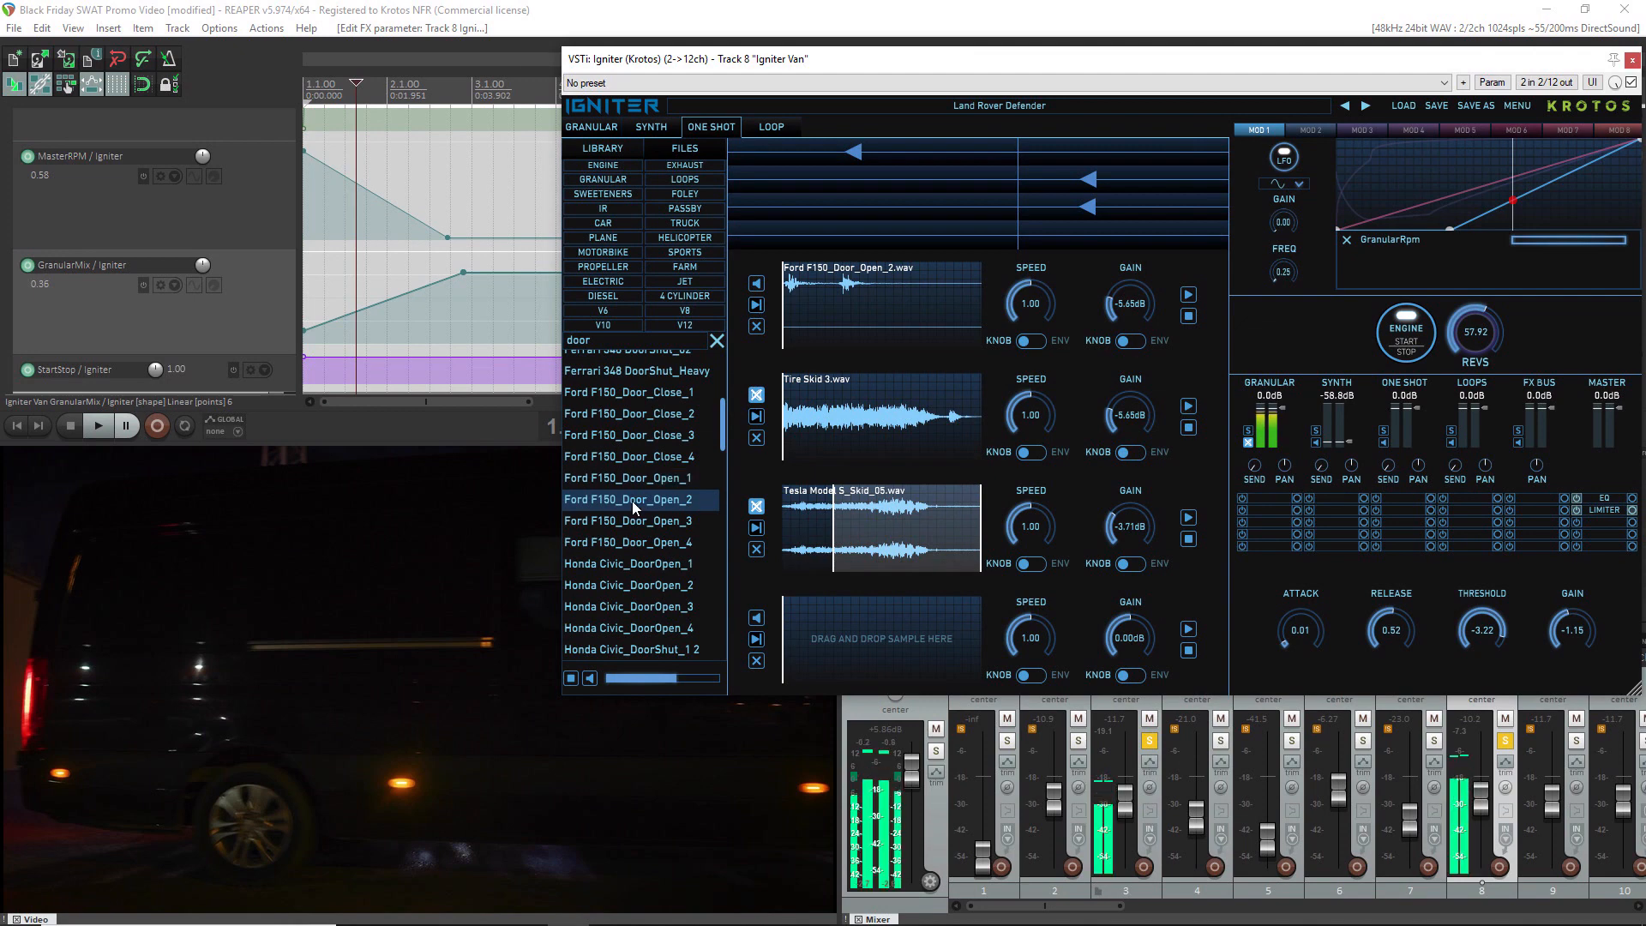
left_click(636, 523)
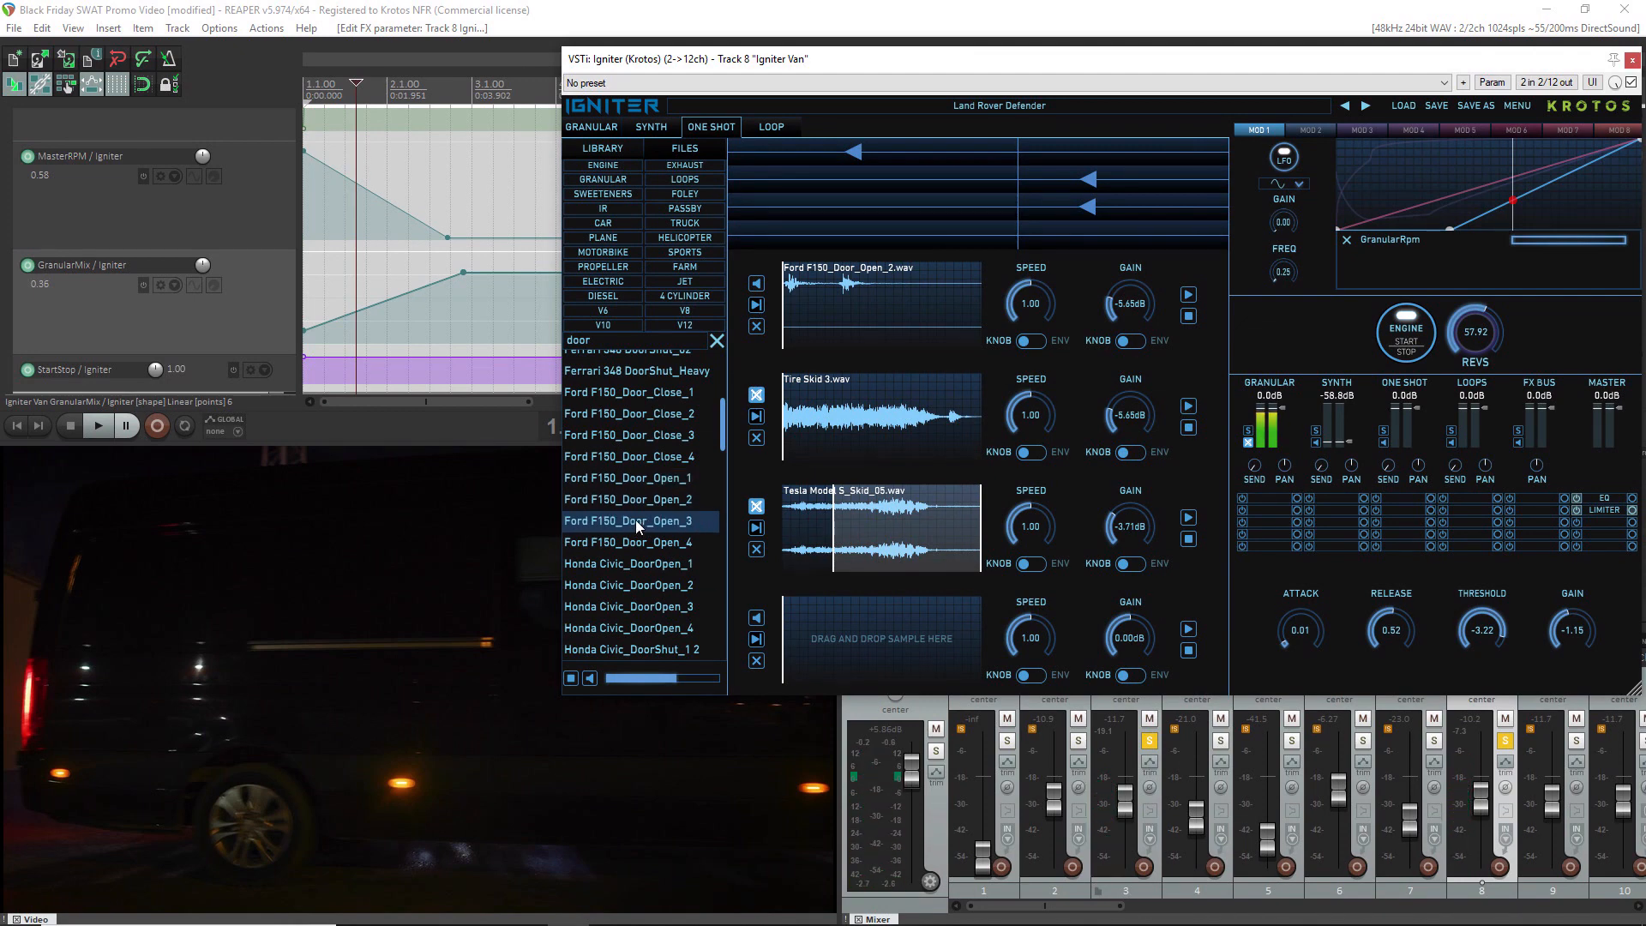
left_click(634, 502)
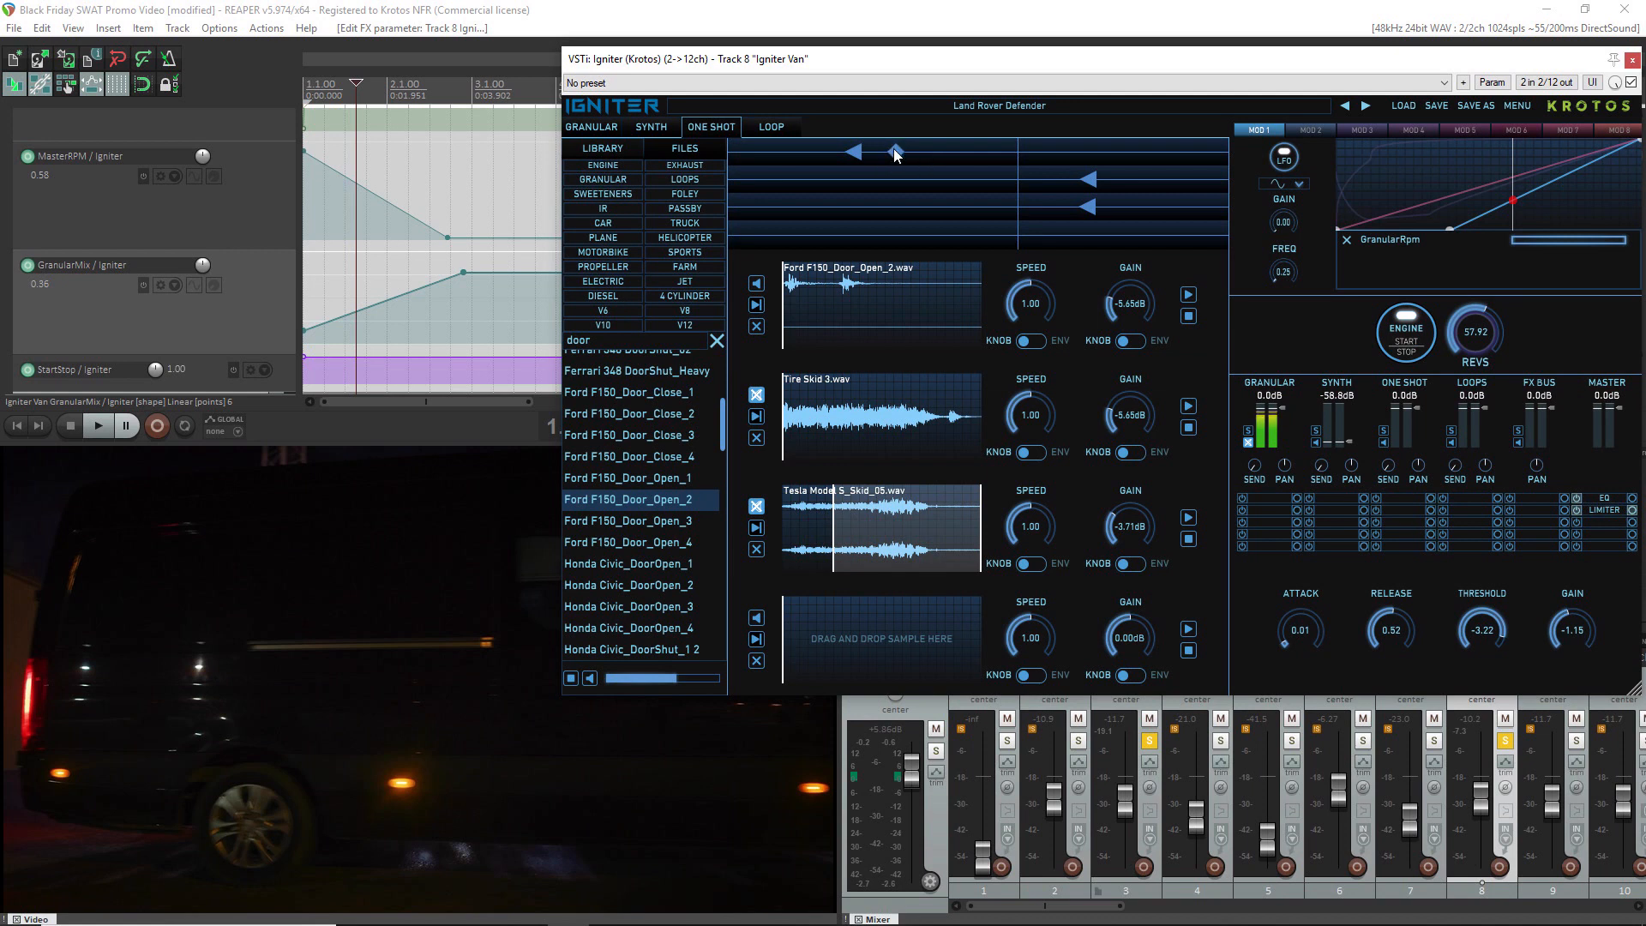
Reposition the trigger marker of the Ford F150_Door_Open_2 one-shot, first lower and then higher on the revs scale, playing the clip after each move
left_click(895, 153)
key("space")
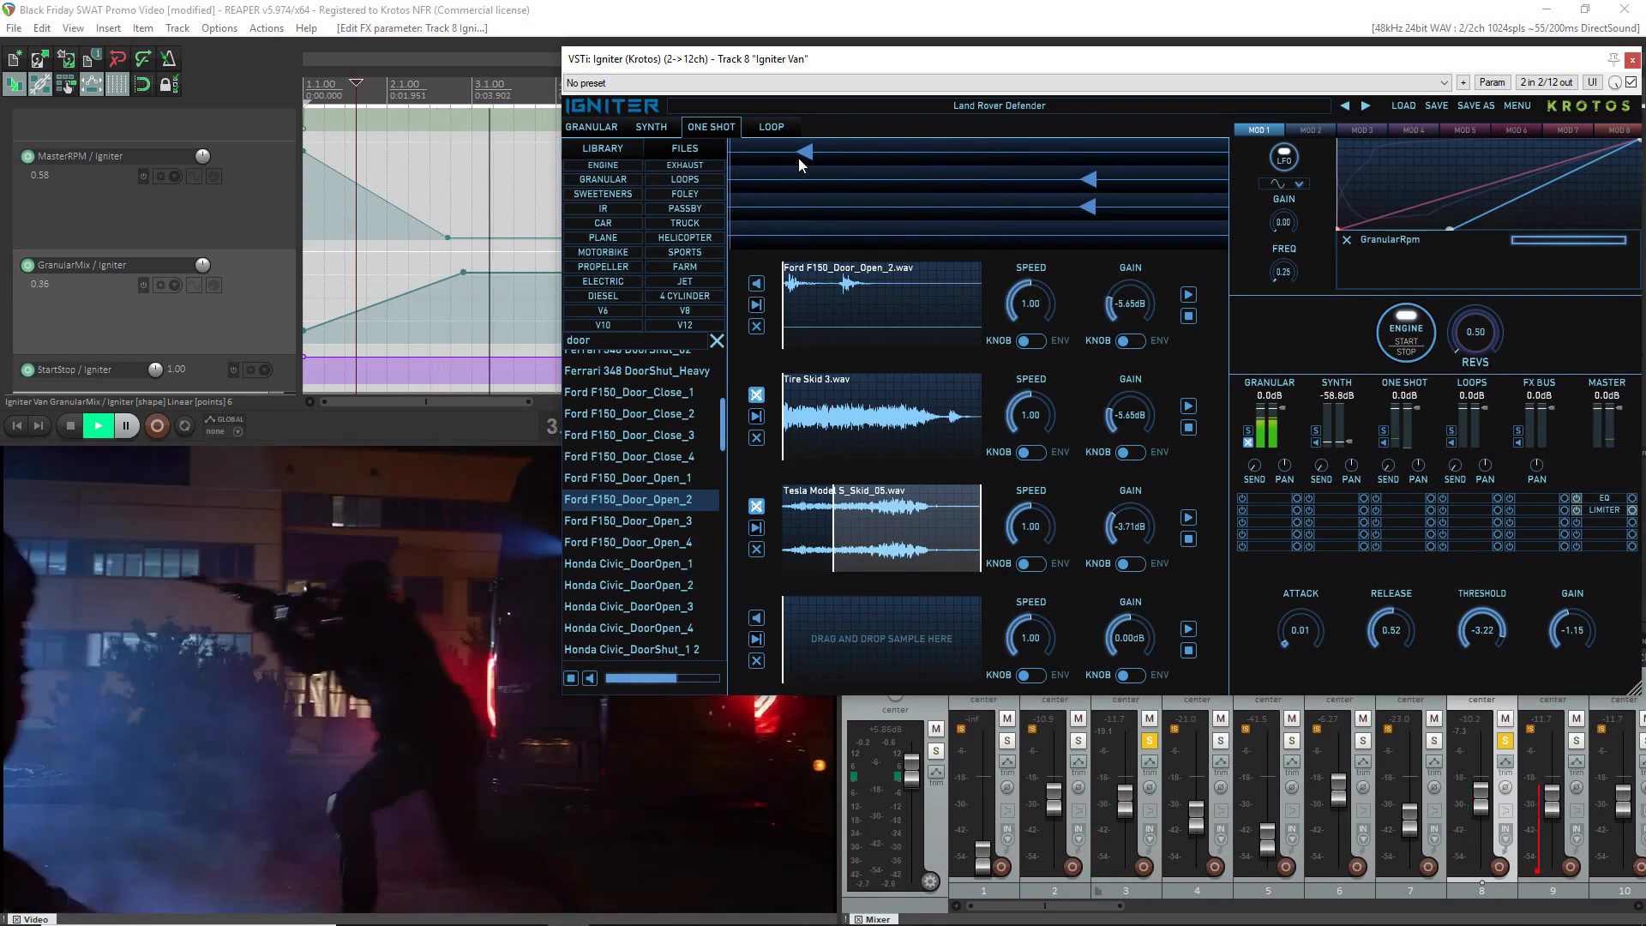
key("space")
left_click_drag(800, 156, 921, 155)
key("space")
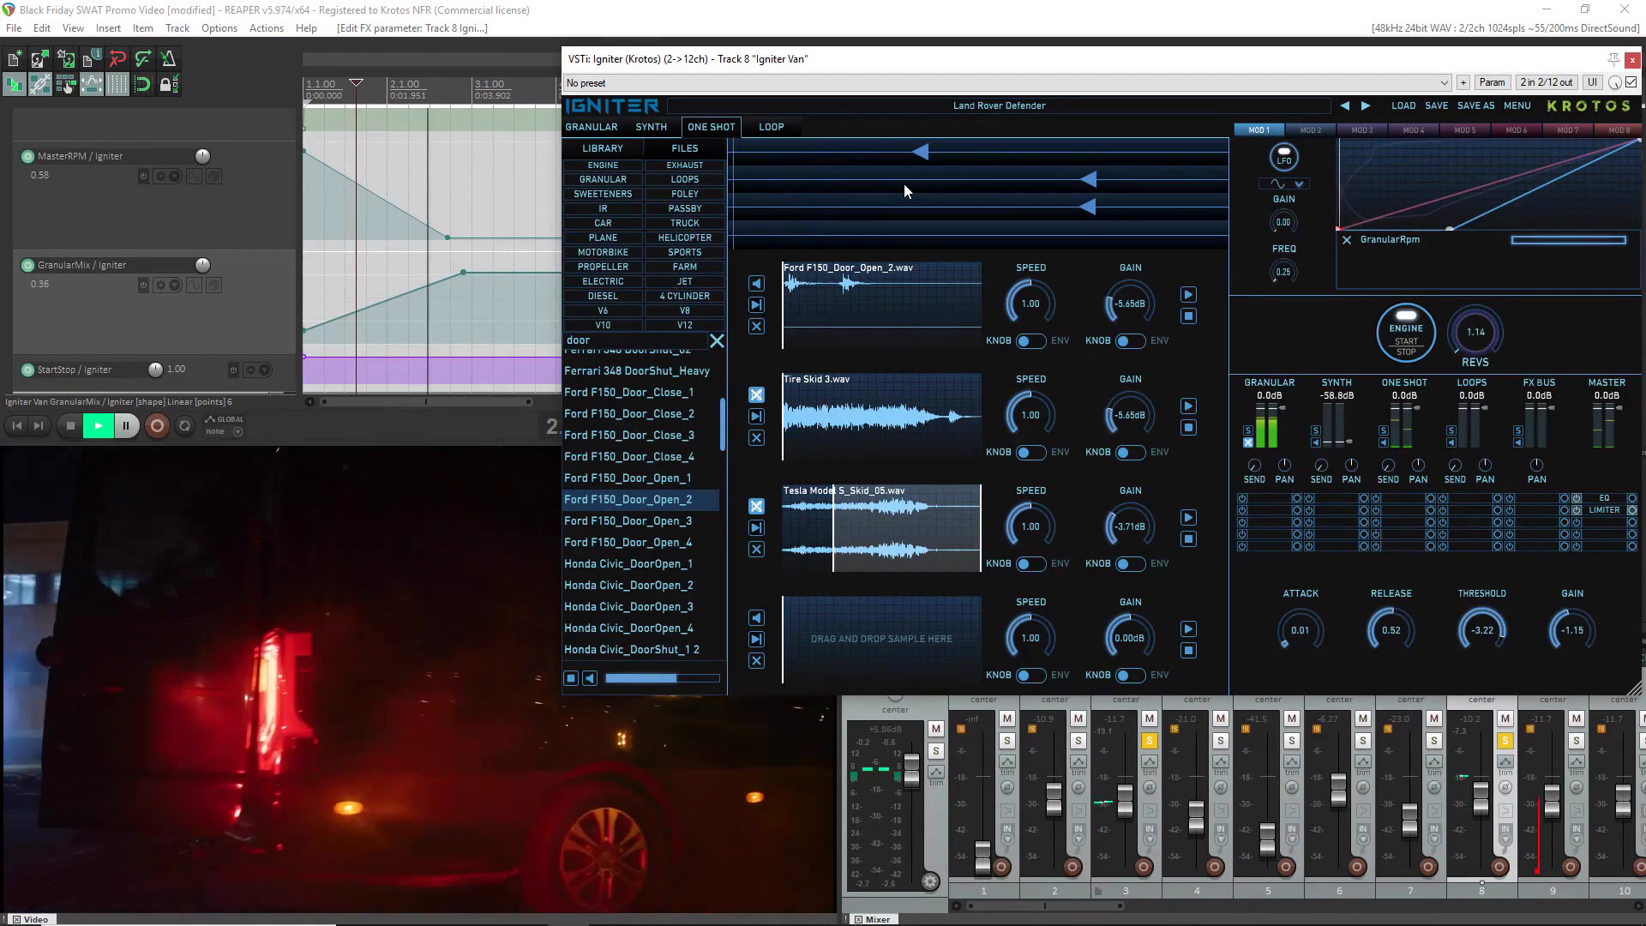
Place the trigger marker of the Ford F150_Door_Open_2 one-shot lower on the revs scale and play the clip to check its timing
key("space")
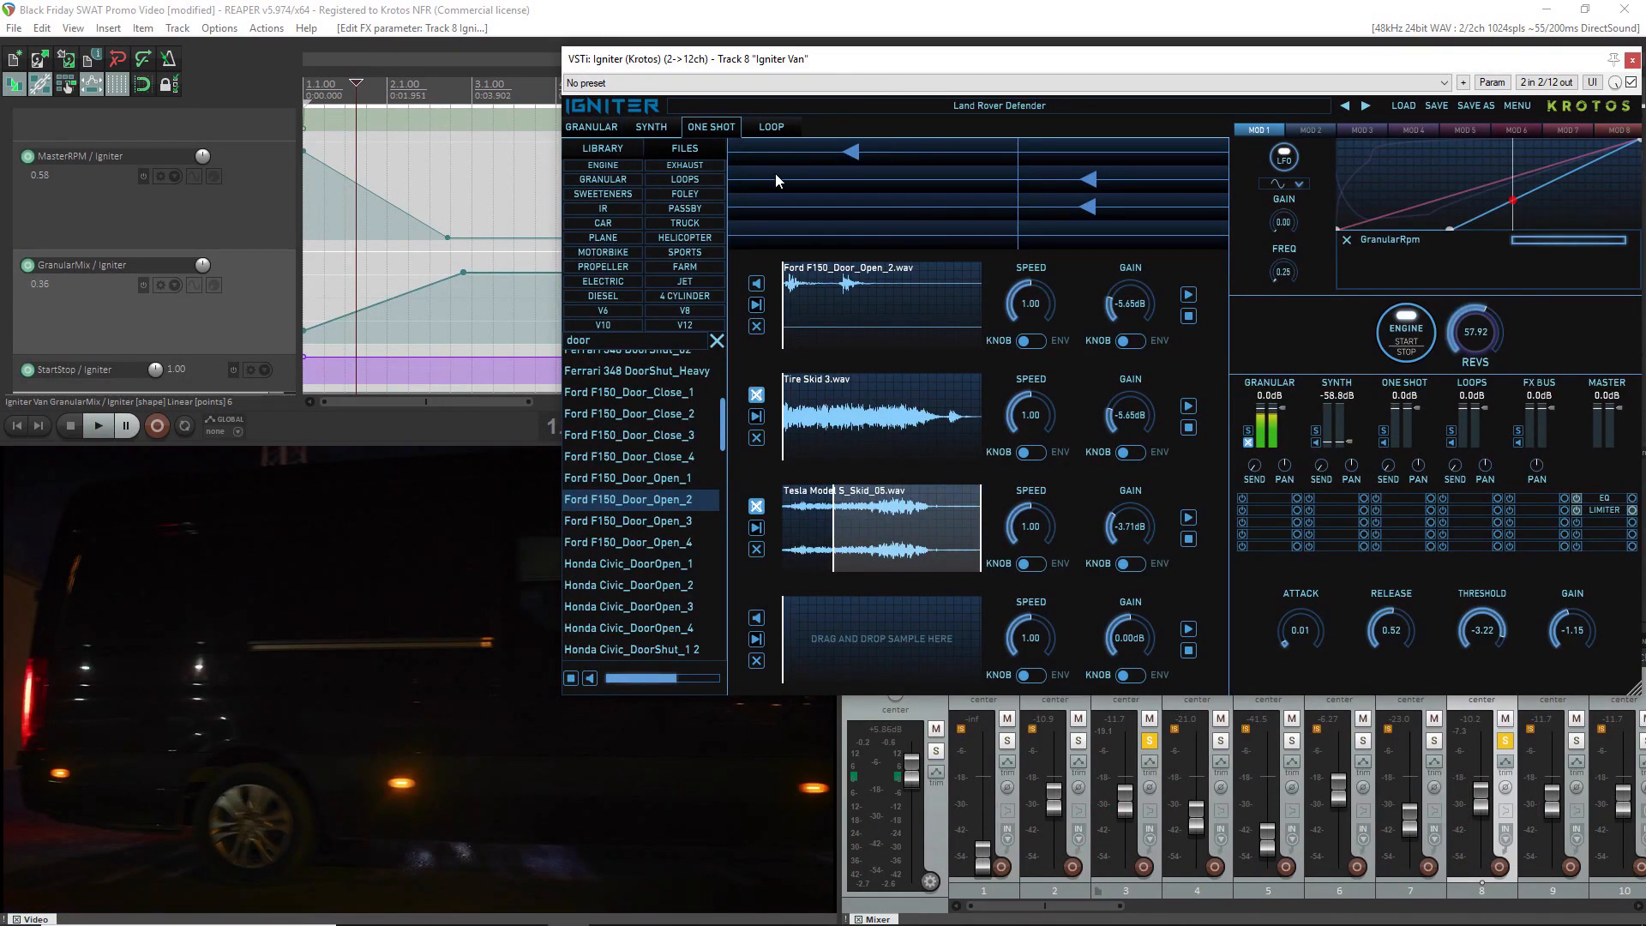
key("space")
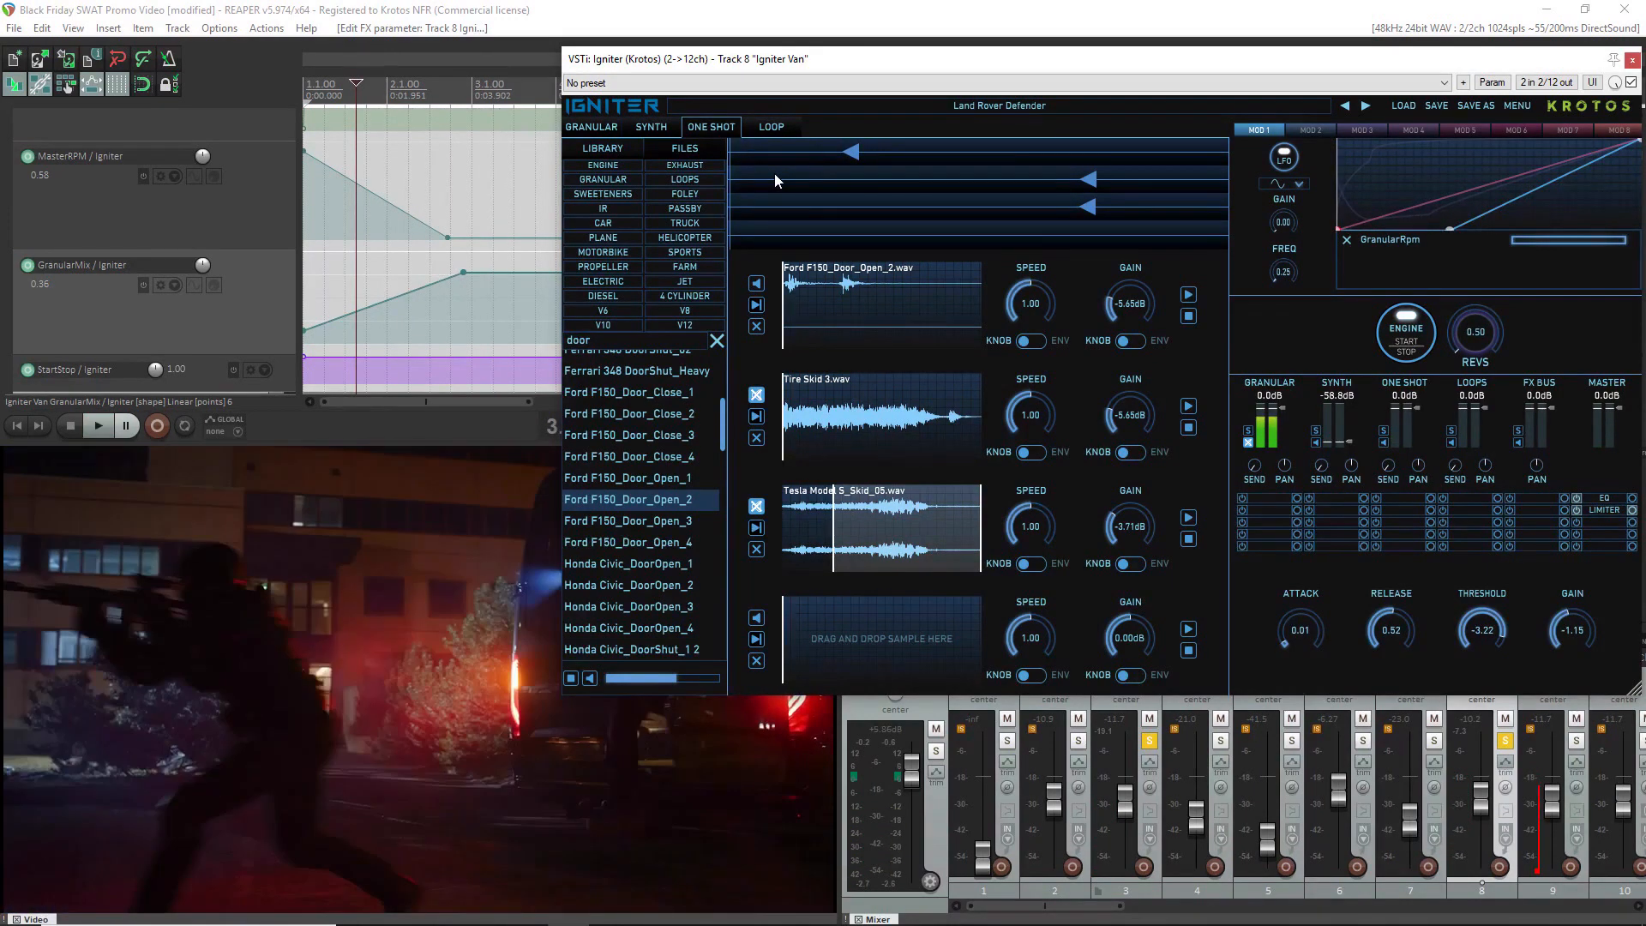
key("space")
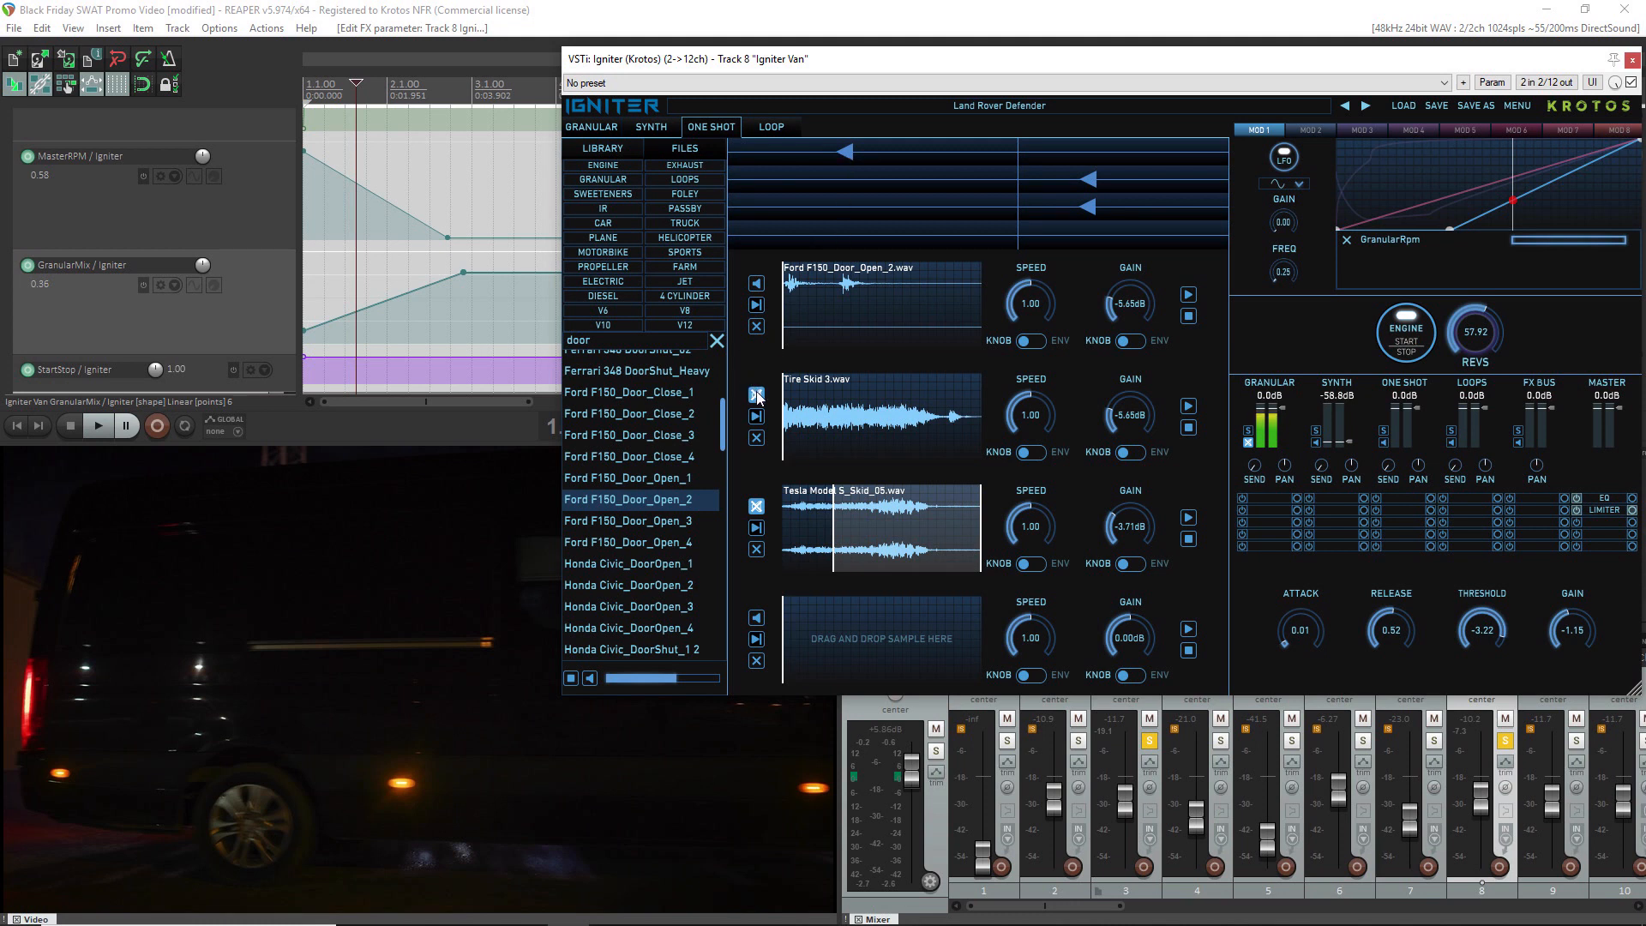
Unmute the Tesla Model S_Skid_05 one-shot and search the sample library for "skid"
left_click(758, 507)
left_click(635, 341)
double_click(635, 340)
type("skid")
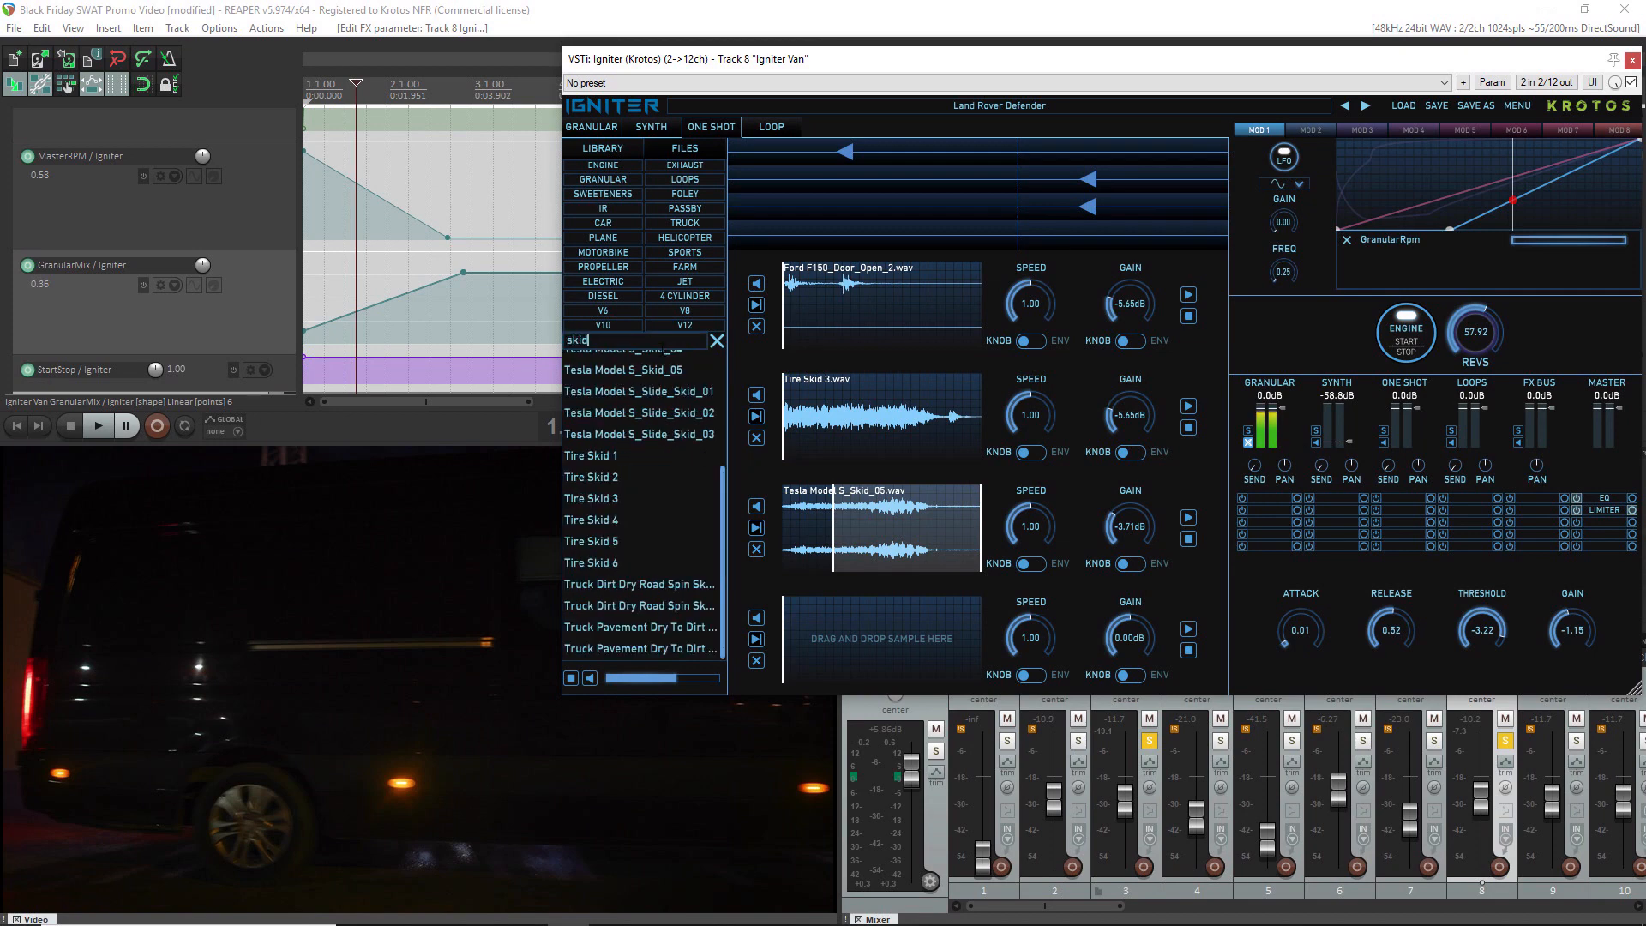
Audition the skid samples Tire Skid 1, Tire Skid 2, Tire Skid 3, Tesla Model S_Skid_01 and Tesla Model S_Skid_05
left_click(612, 464)
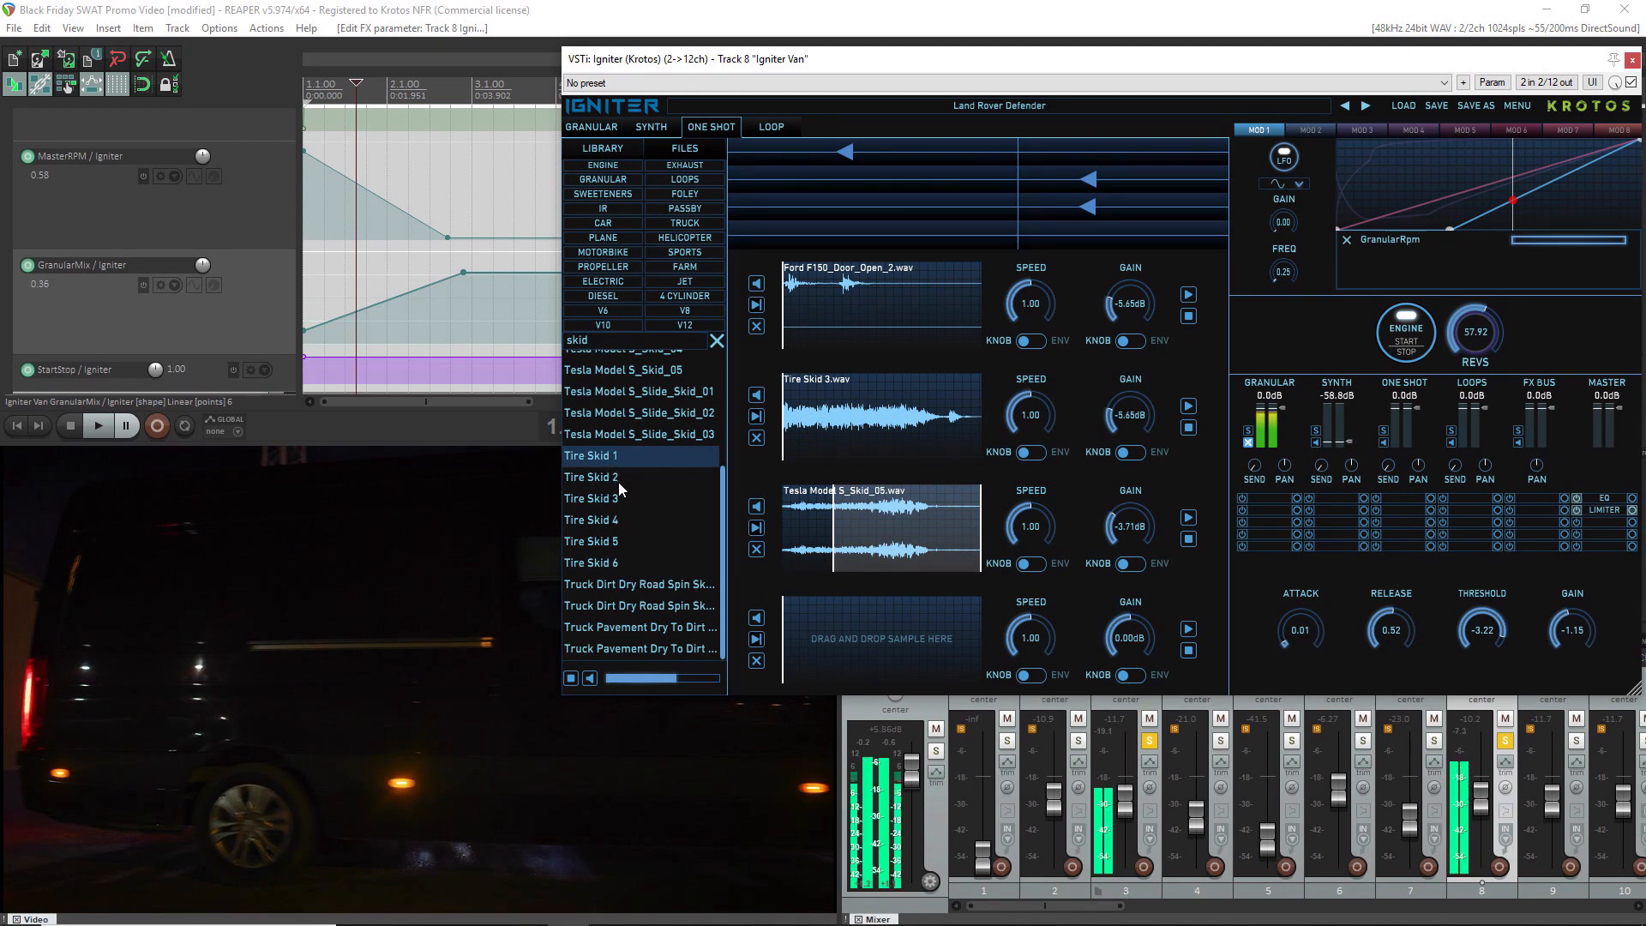
left_click(613, 478)
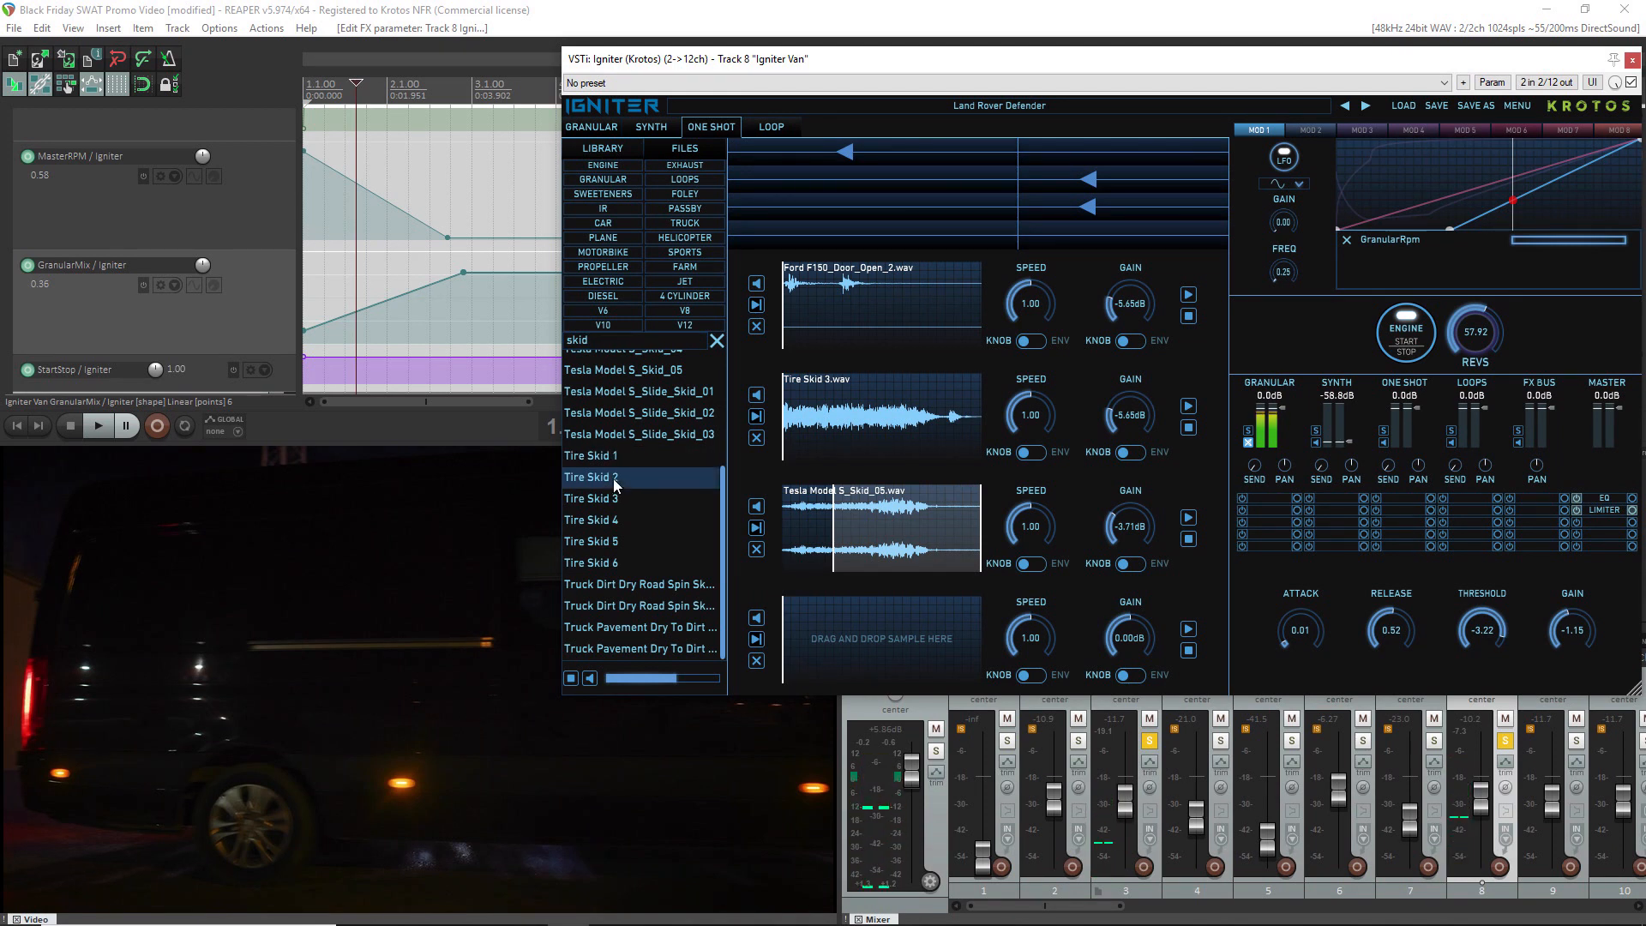
left_click(613, 501)
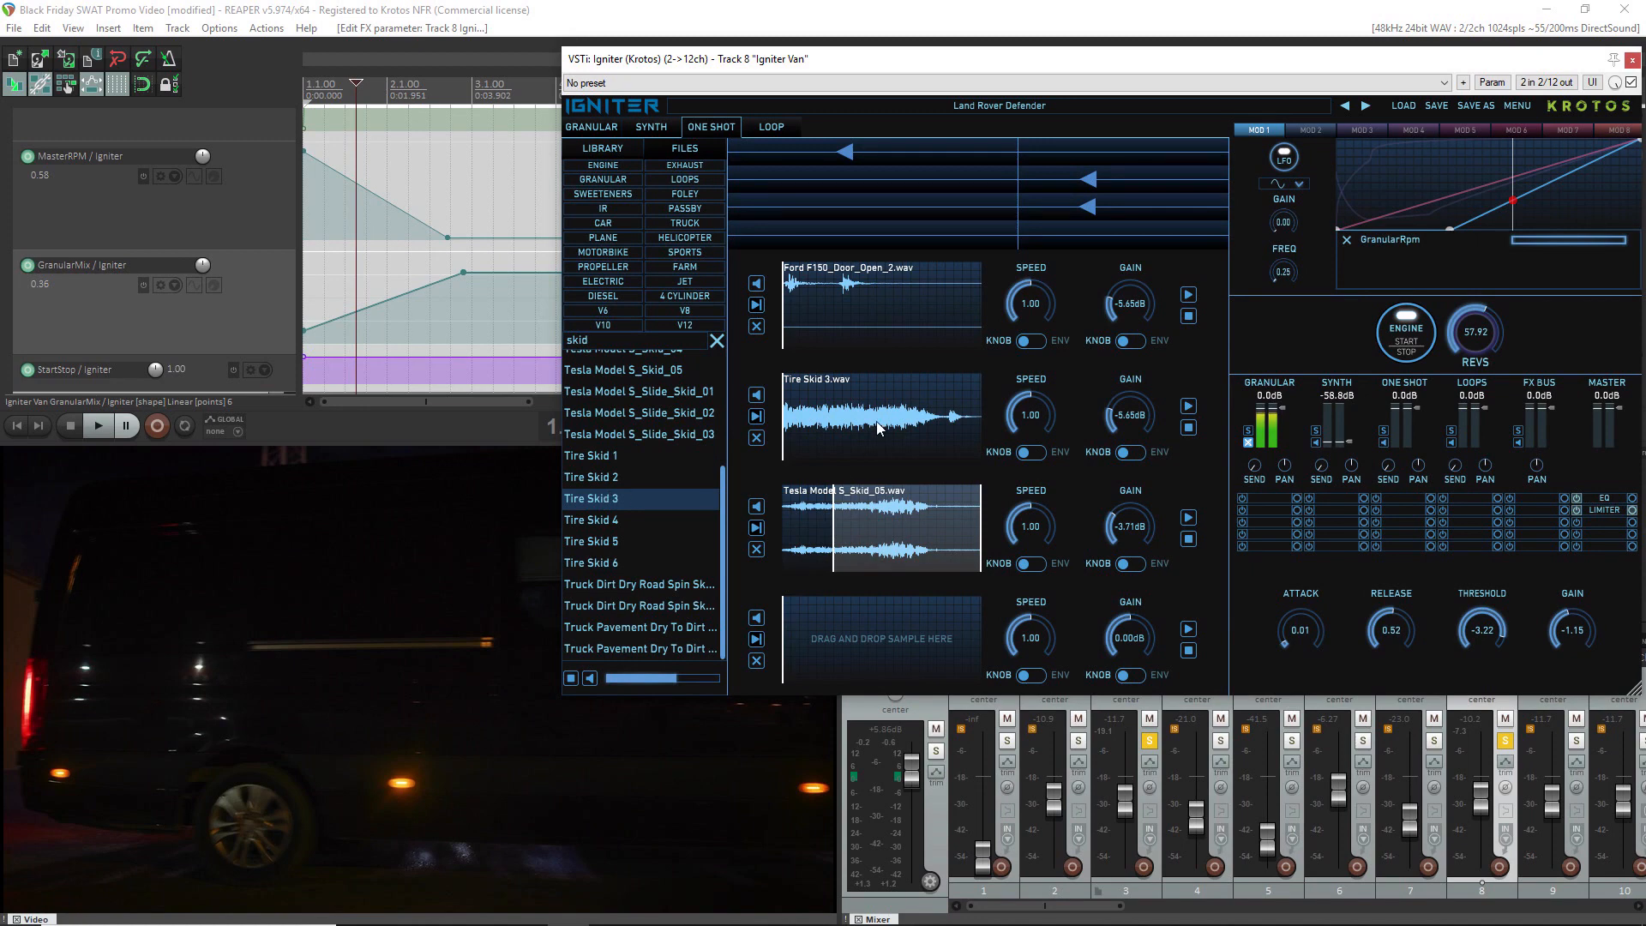
scroll(667, 502, "up", 3)
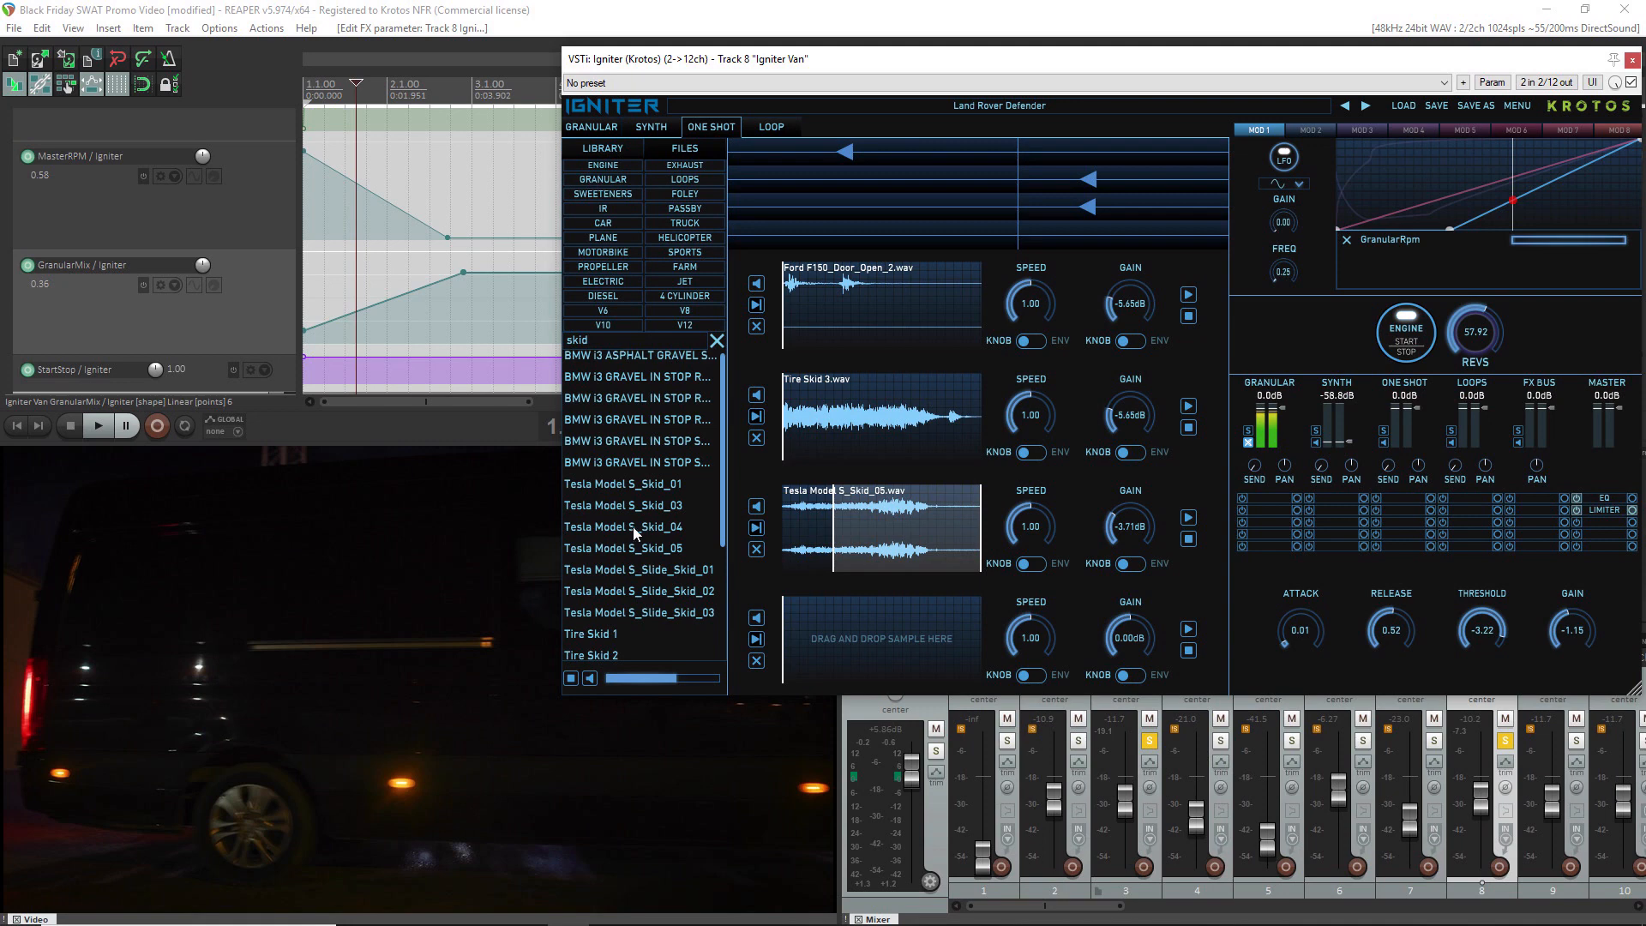
left_click(640, 484)
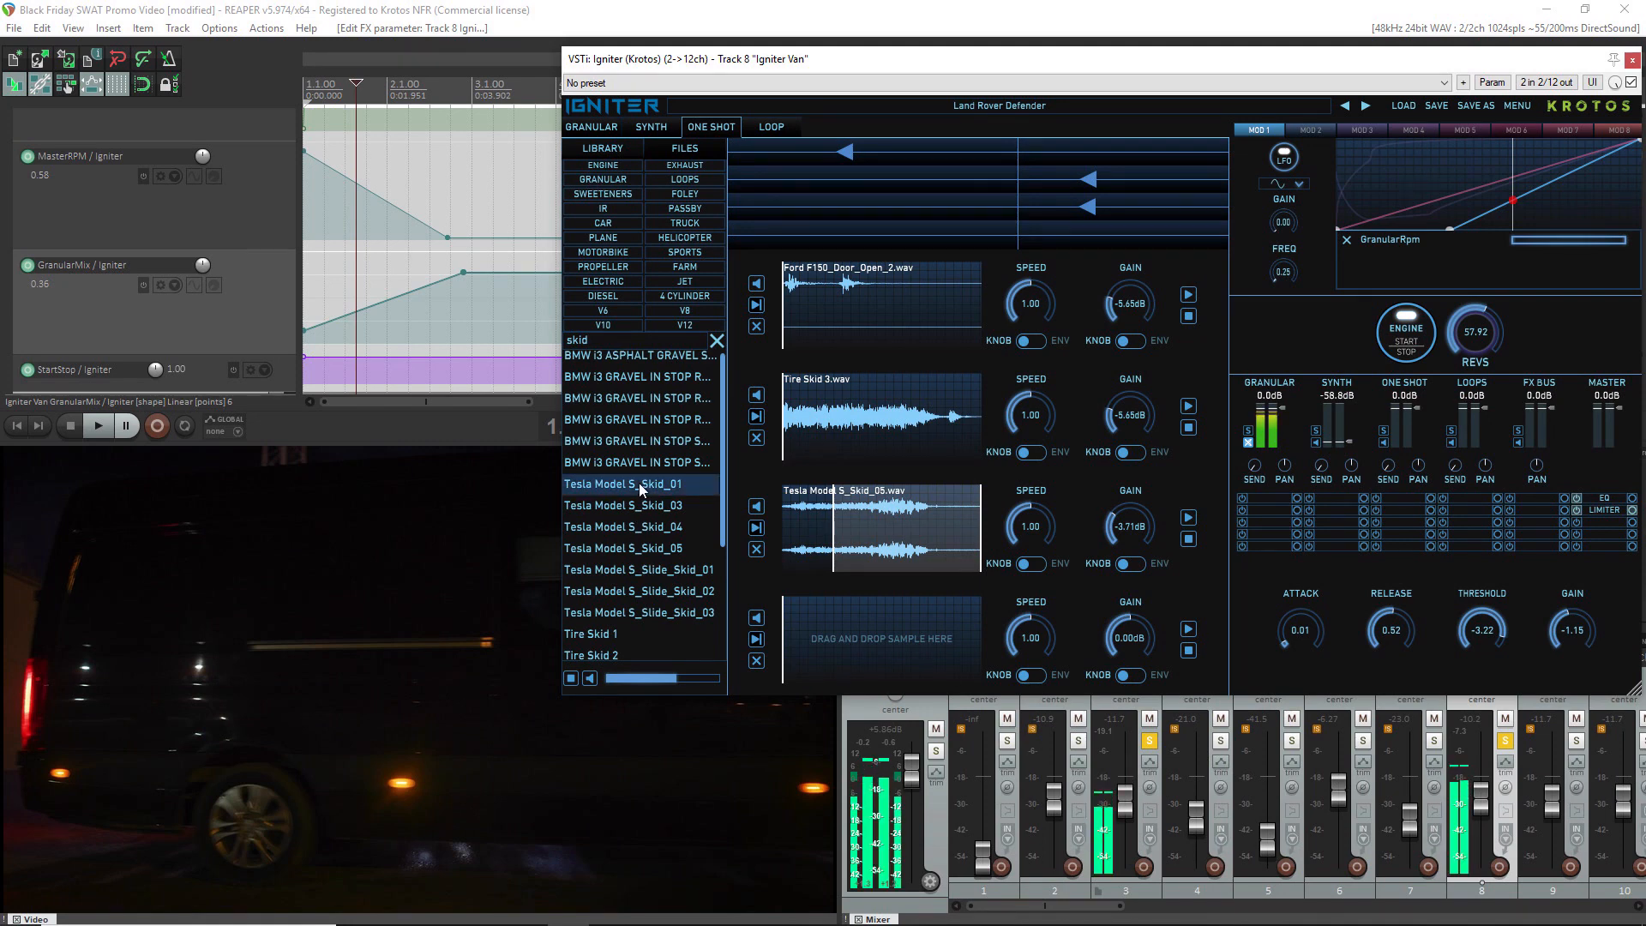
left_click(642, 549)
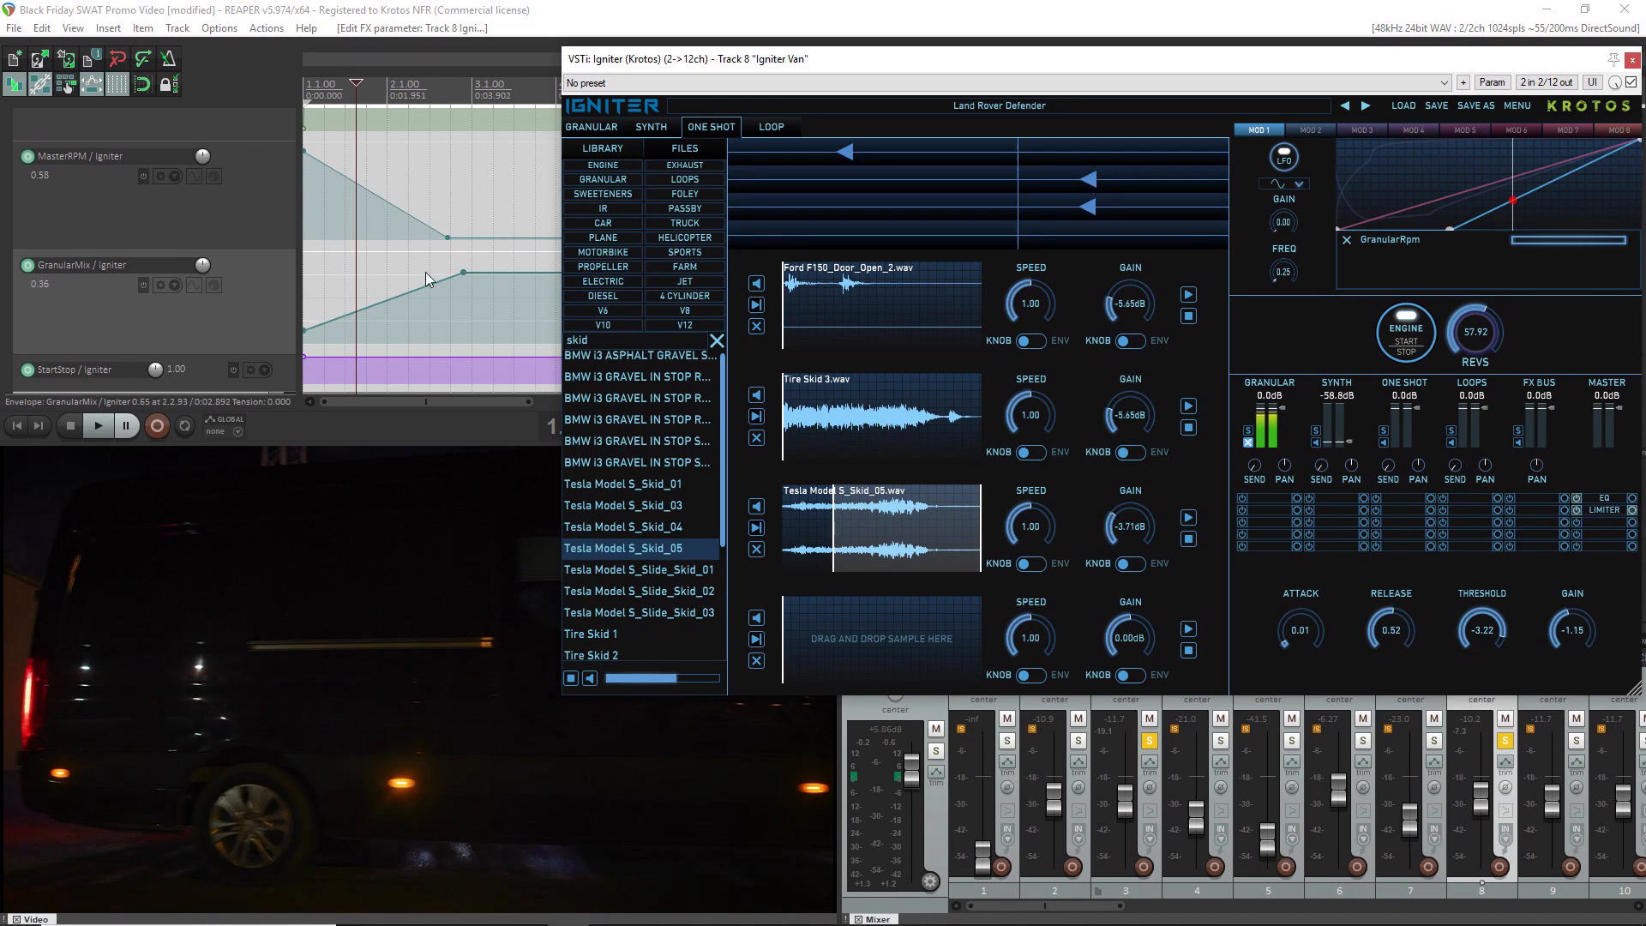
Play the clip from the start to hear the door and skid one-shots together
left_click(371, 88)
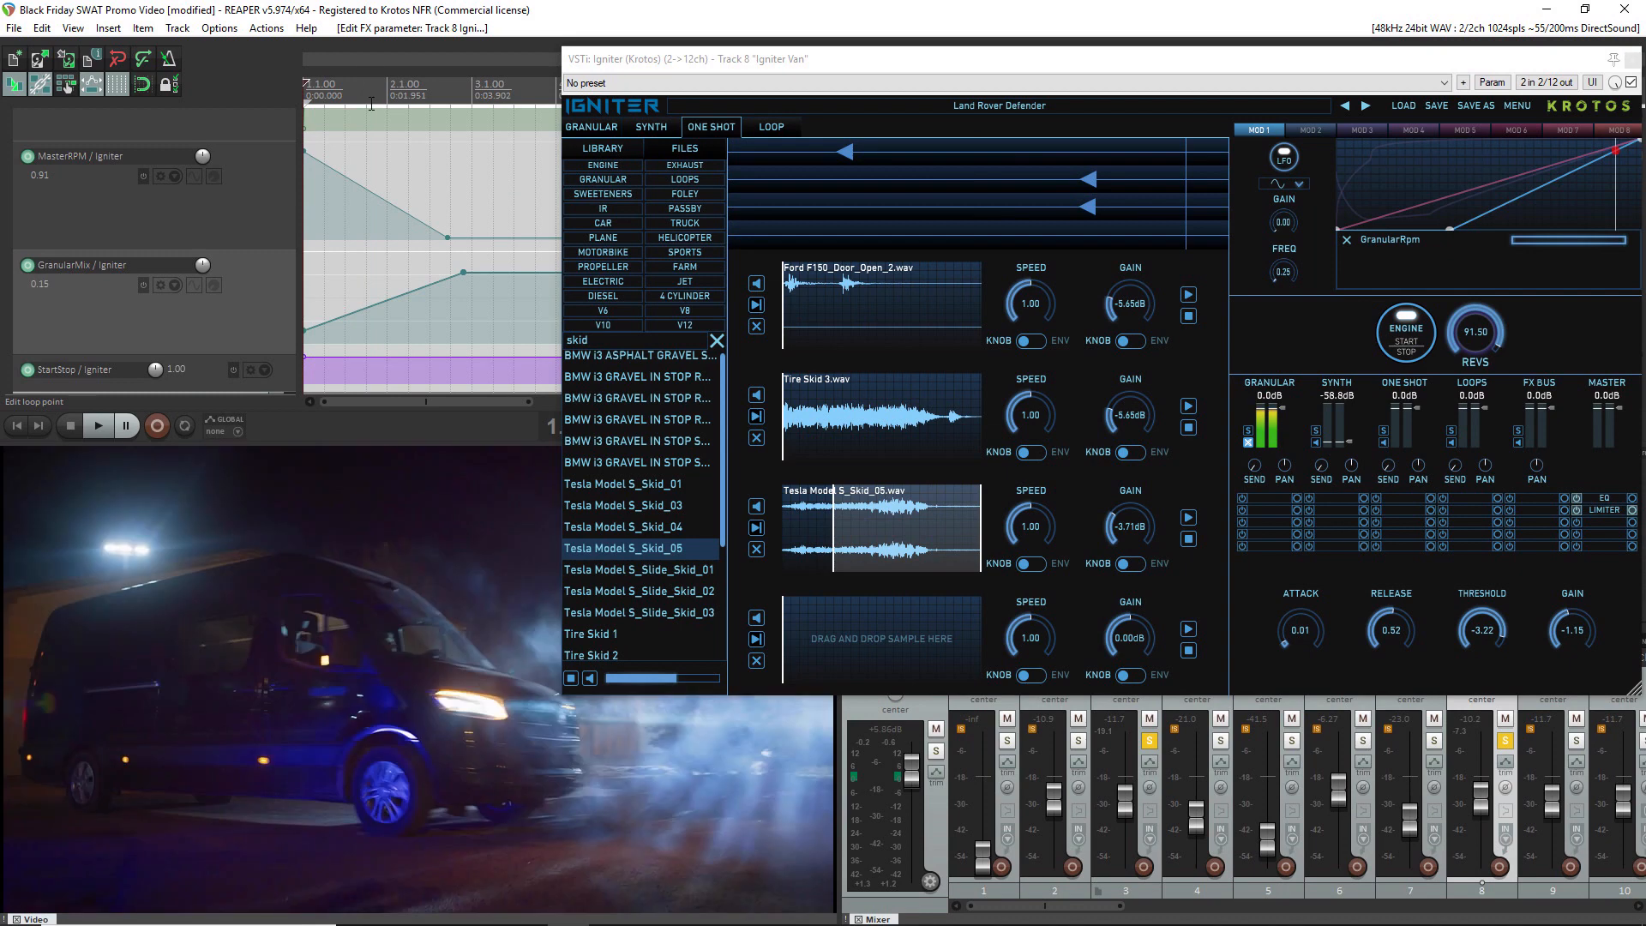
key("space")
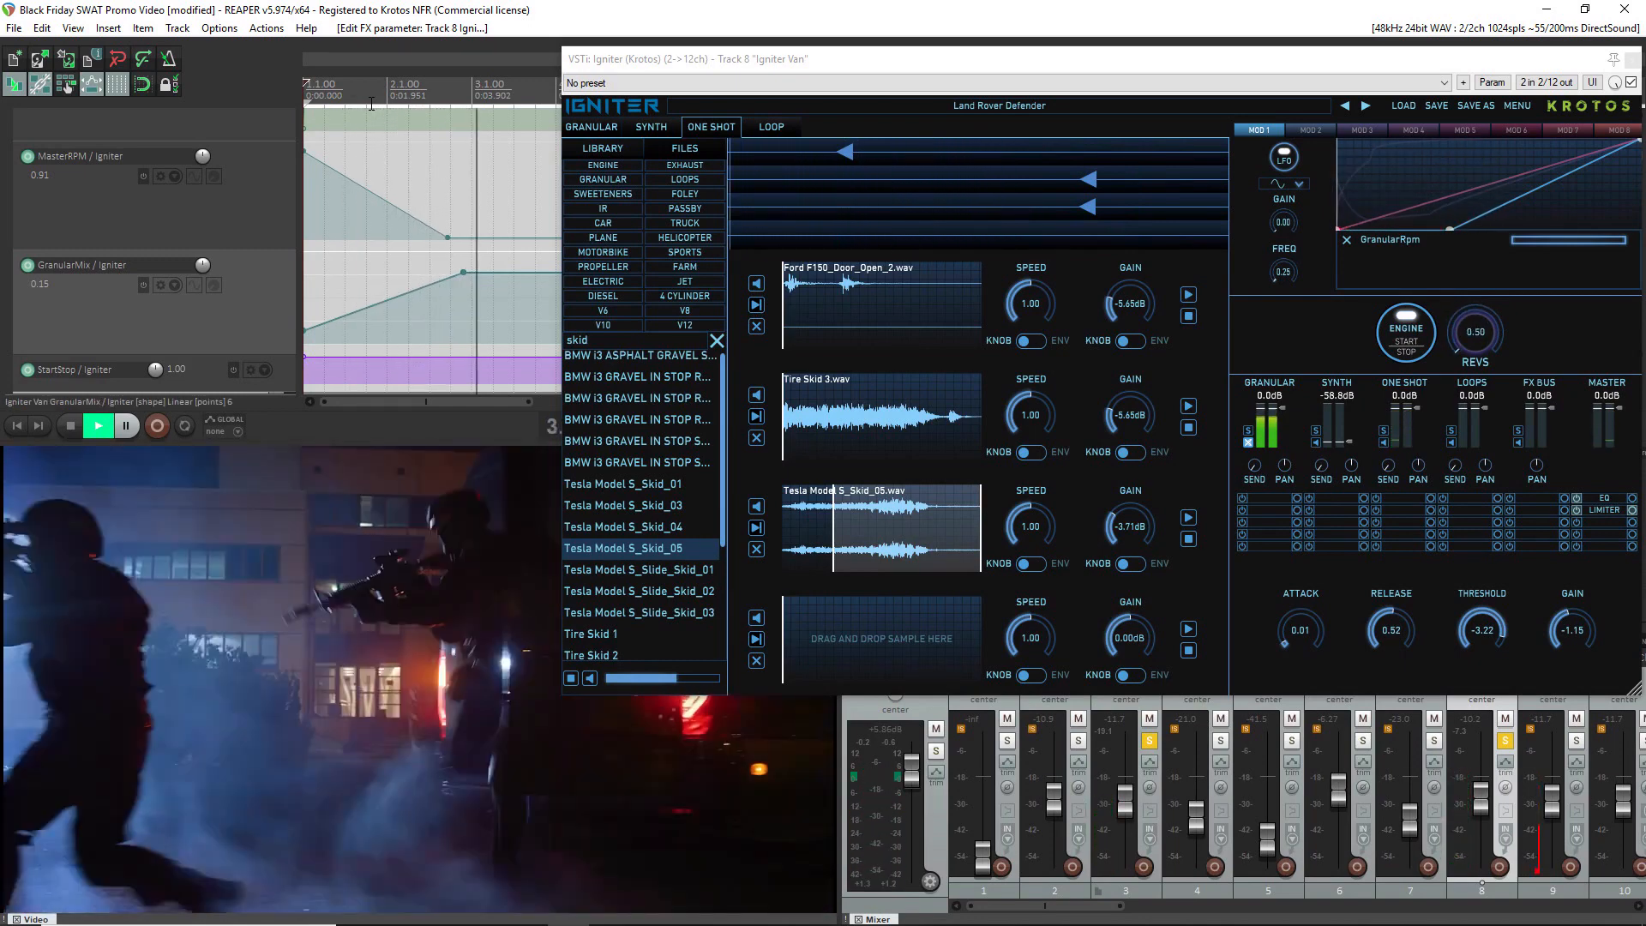
key("space")
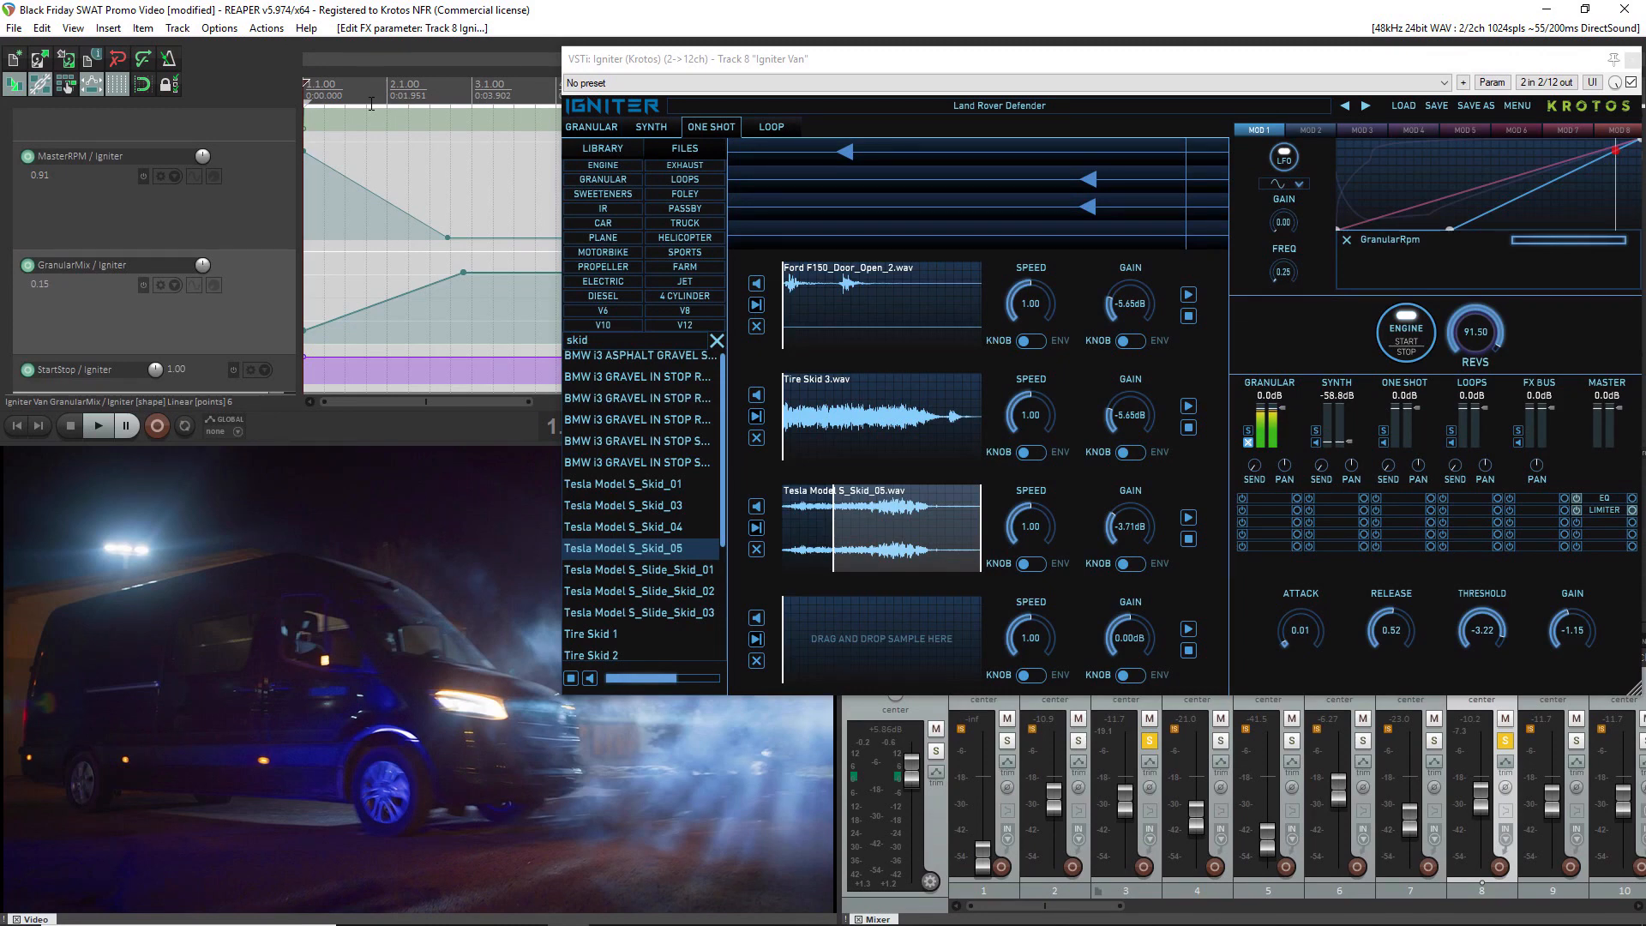
Try the trigger markers of both skid one-shots lower and then higher on the revs scale, playing the clip after each move
mouse_move(1097, 181)
left_mouse_down()
mouse_move(1049, 182)
mouse_move(1066, 209)
left_mouse_up()
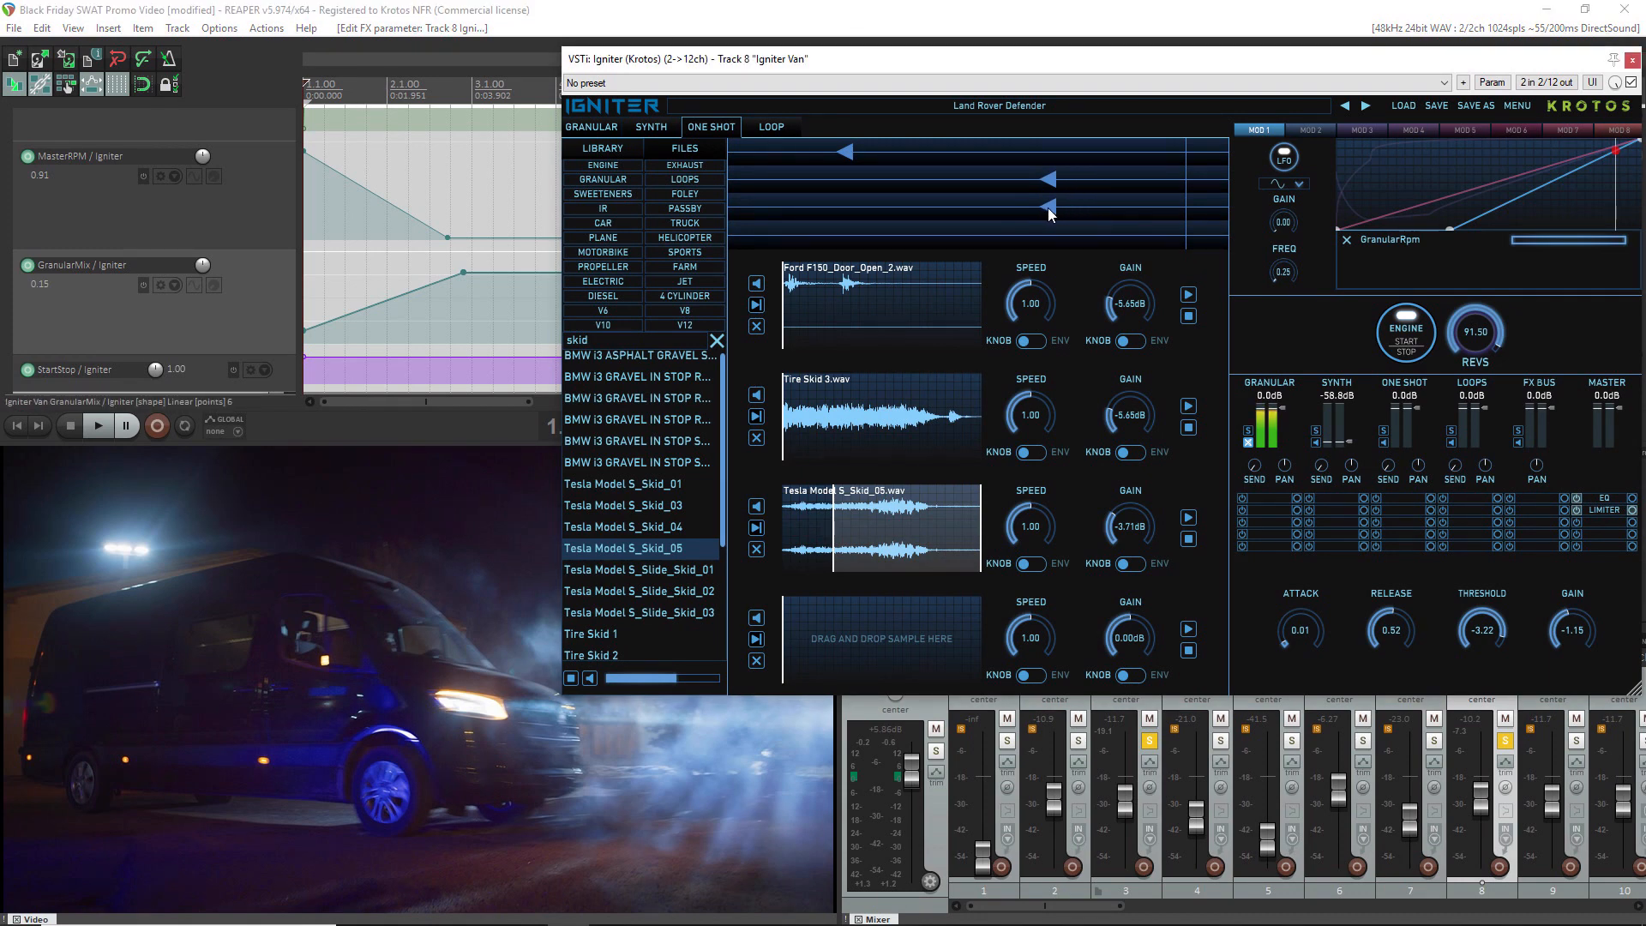
key("space")
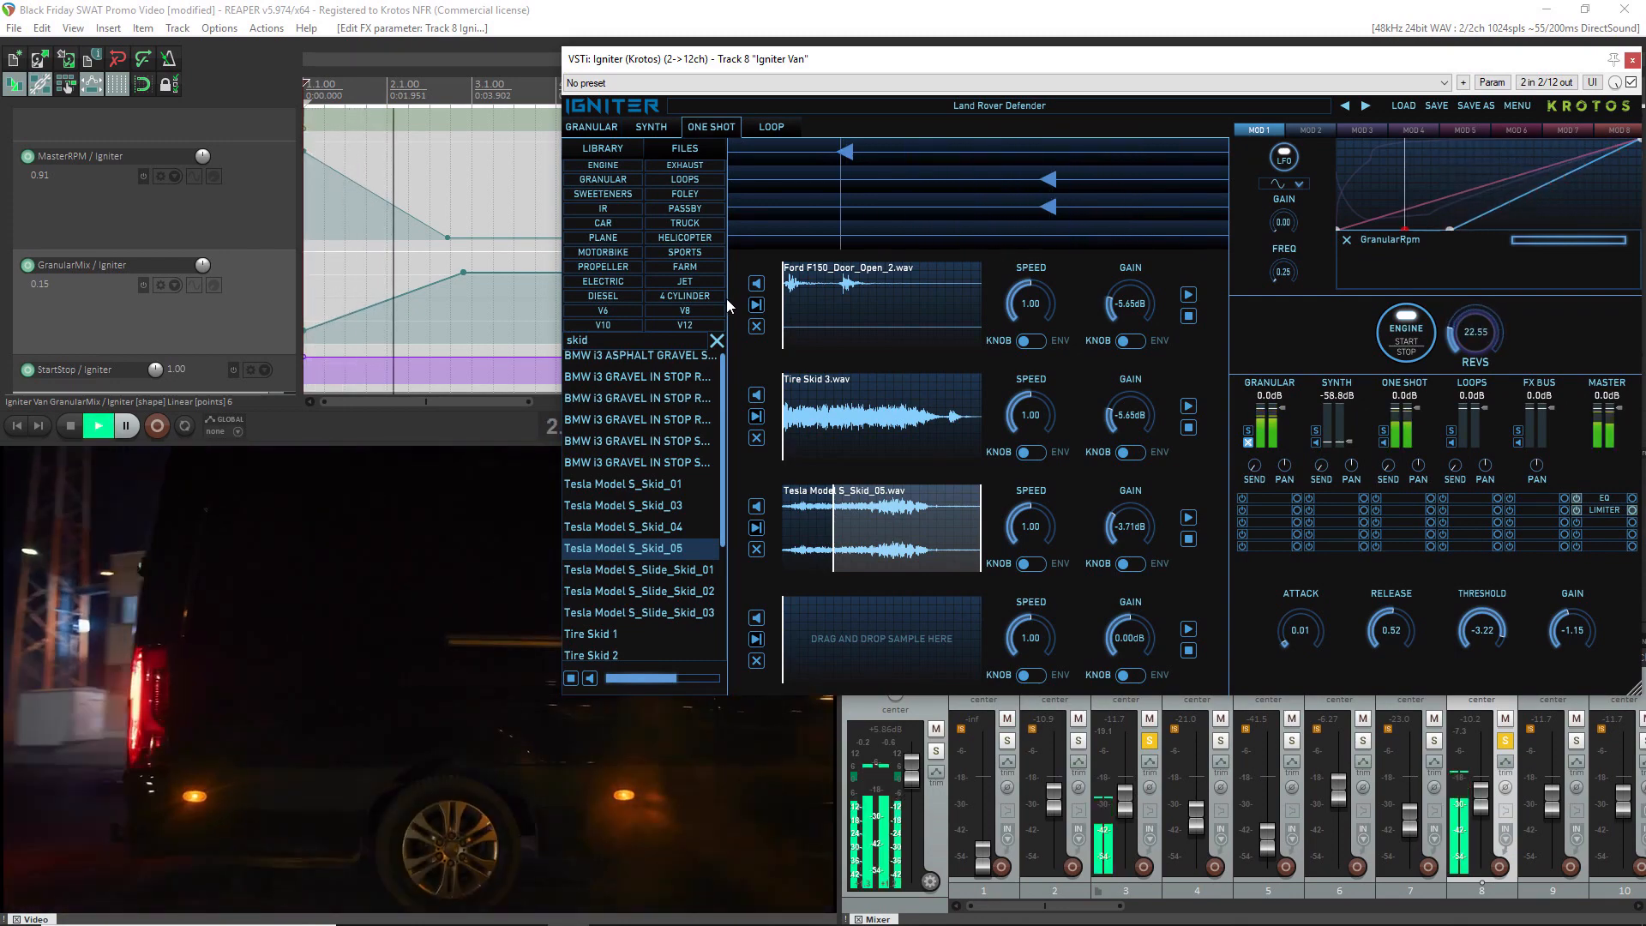
key("space")
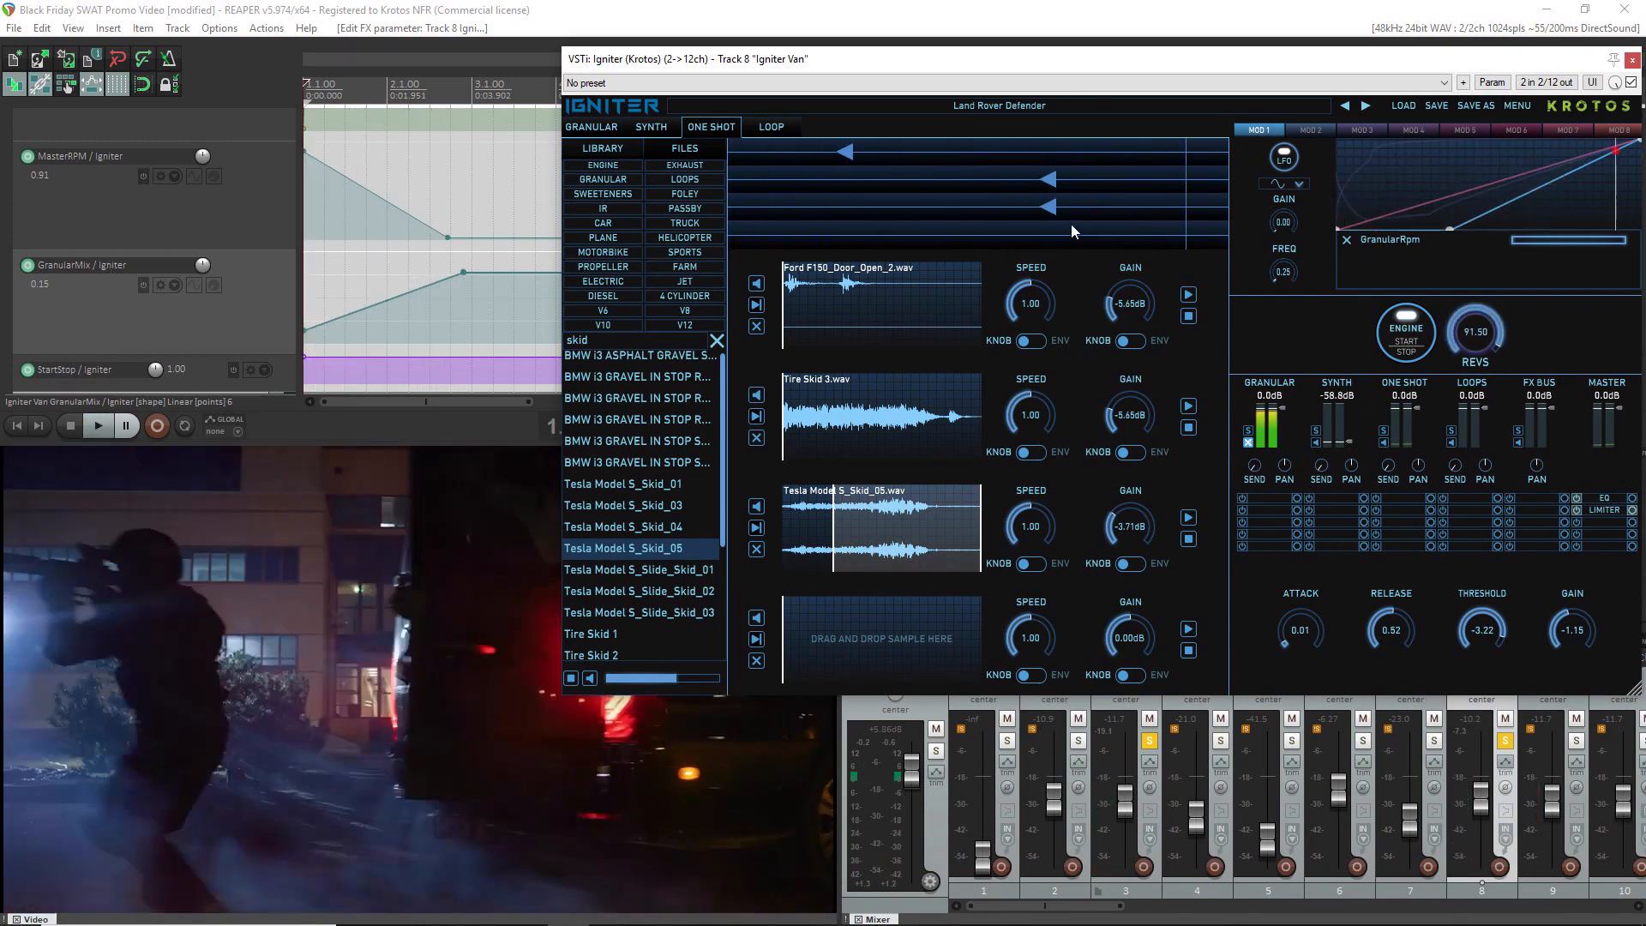
mouse_move(1051, 182)
left_mouse_down()
mouse_move(1113, 182)
mouse_move(1113, 209)
left_mouse_up()
key("space")
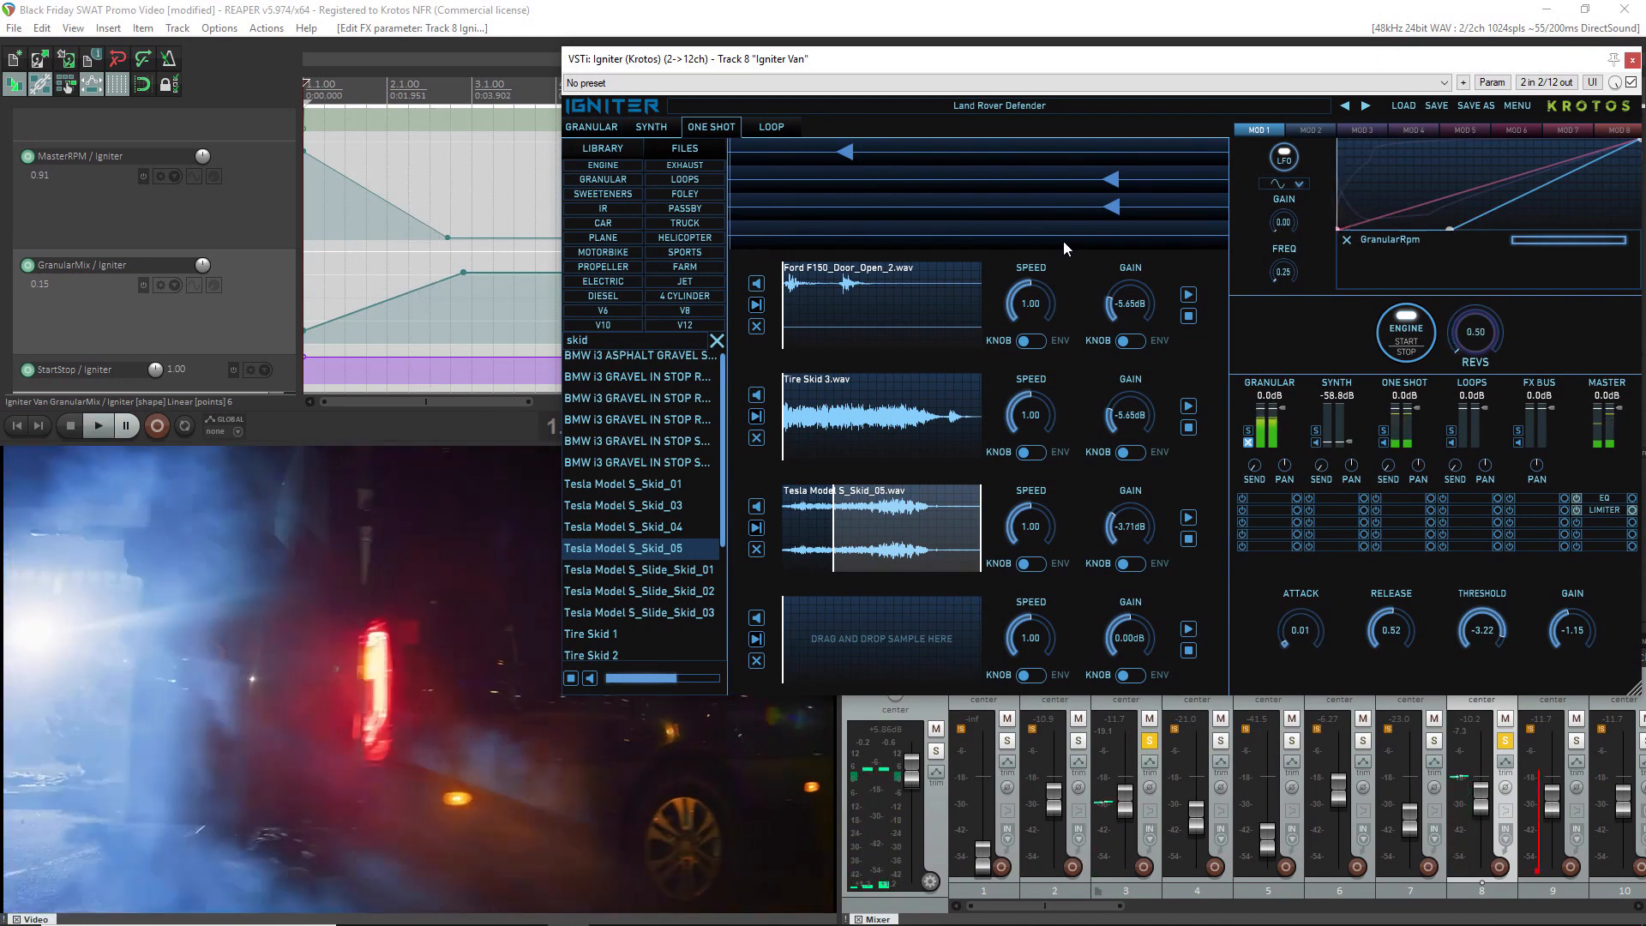
key("space")
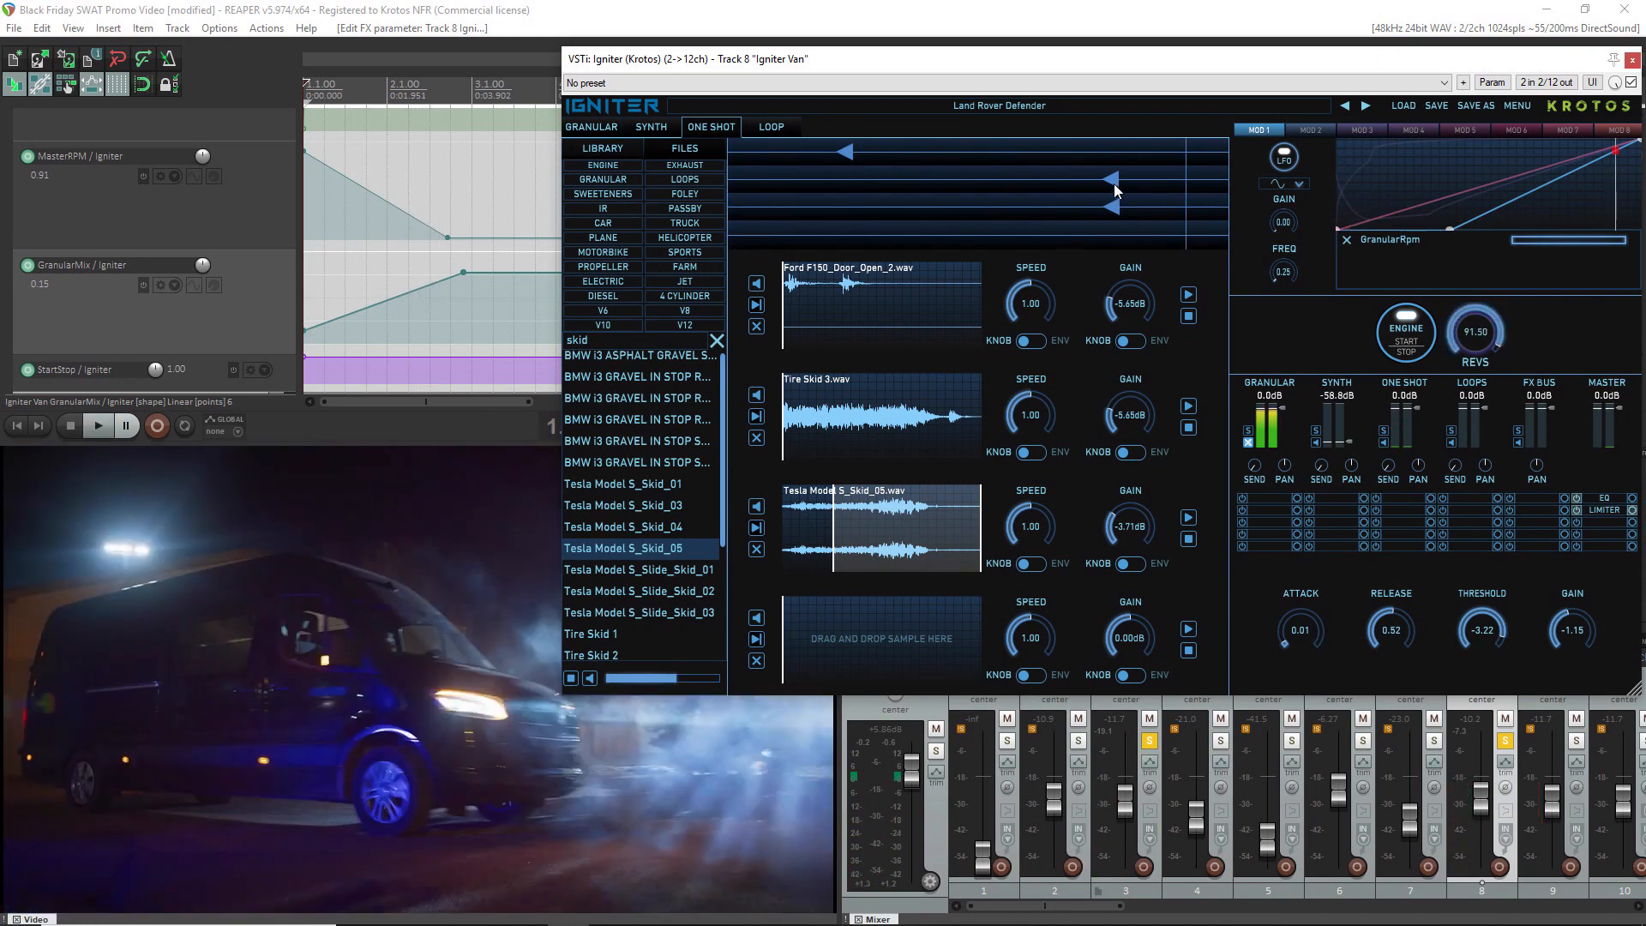
Move the trigger markers of both skid one-shots slightly down the revs scale and play the clip
left_click_drag(1115, 184, 1103, 182)
key("space")
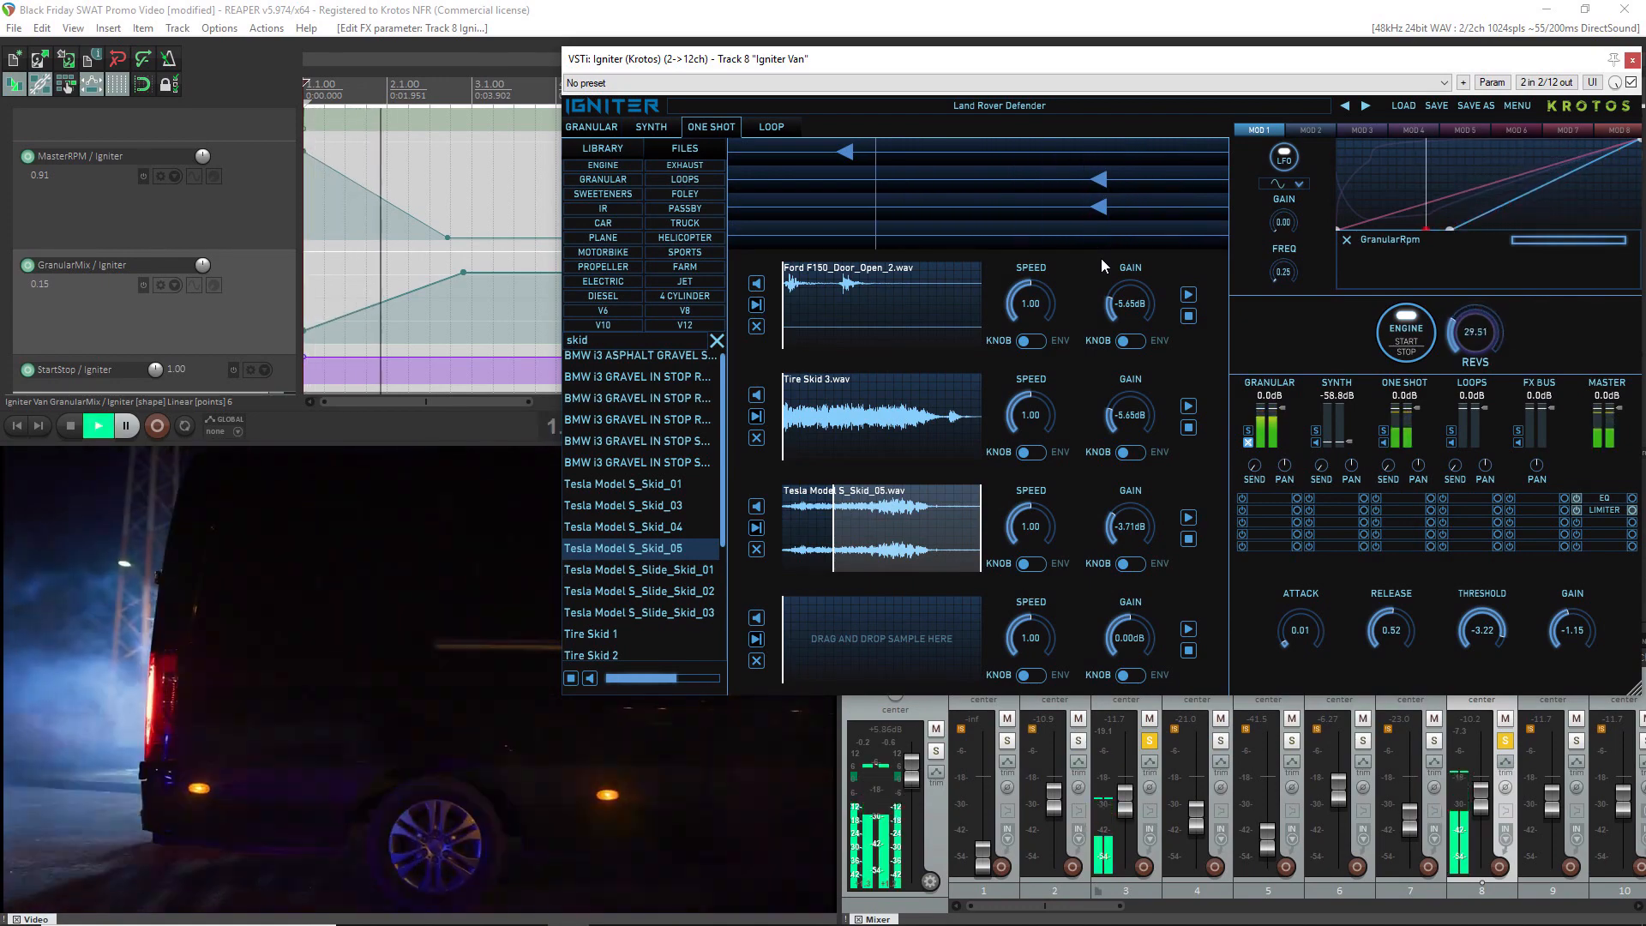
key("space")
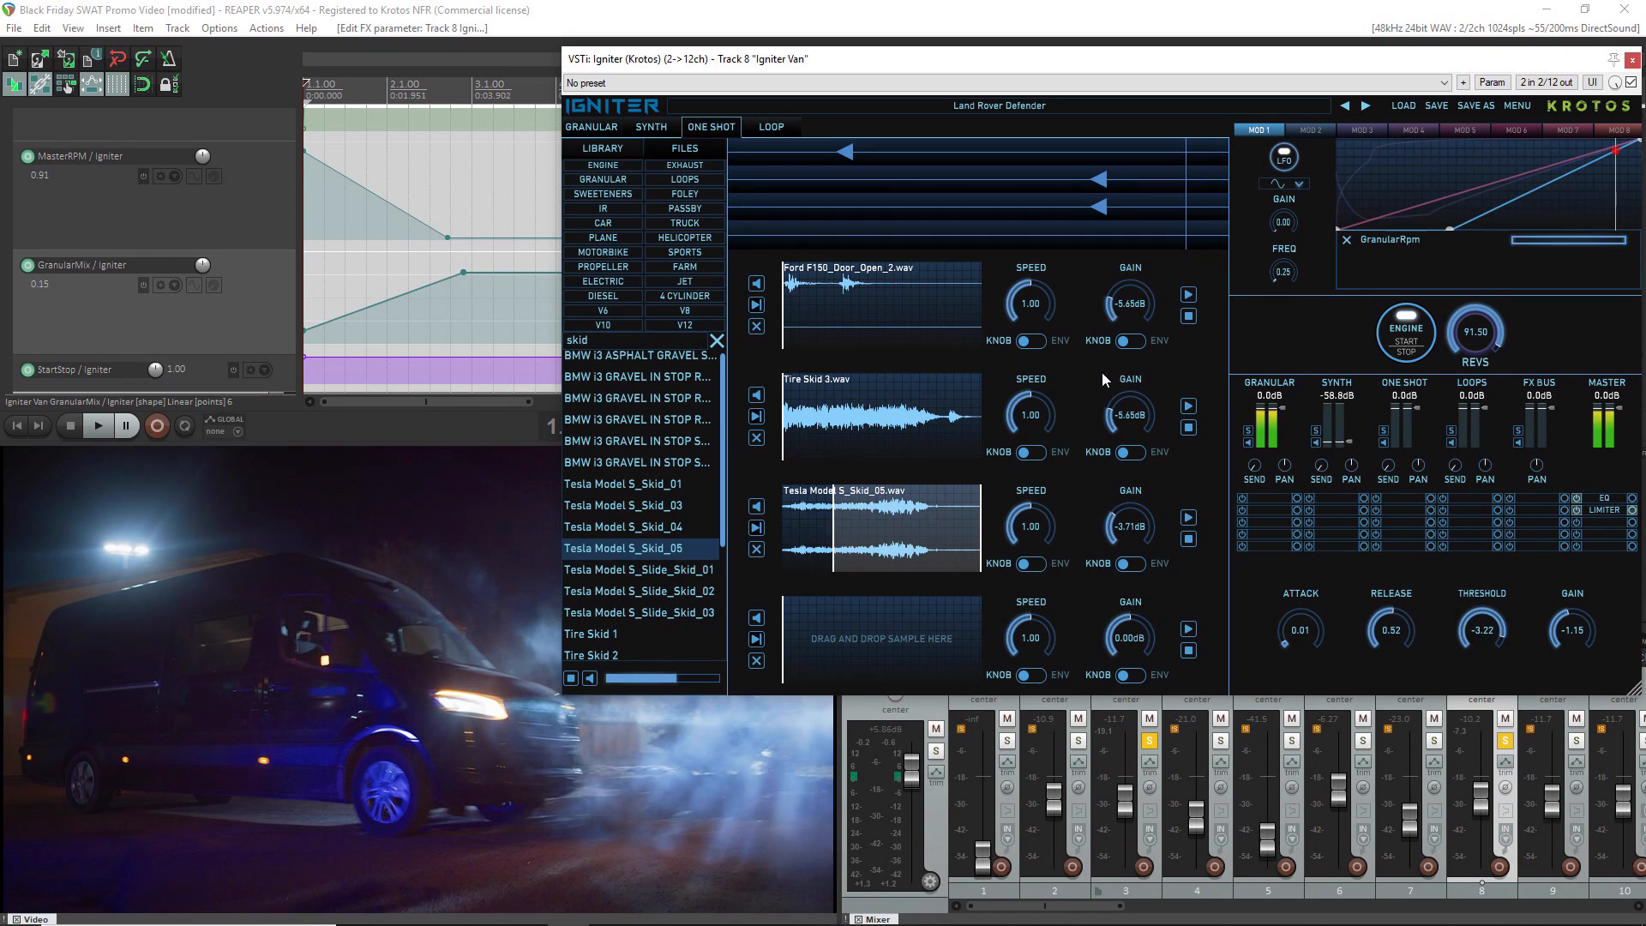
Select the Volume envelope and play the clip with the Granular engine and one-shots sounding together
scroll(274, 311, "up", 3)
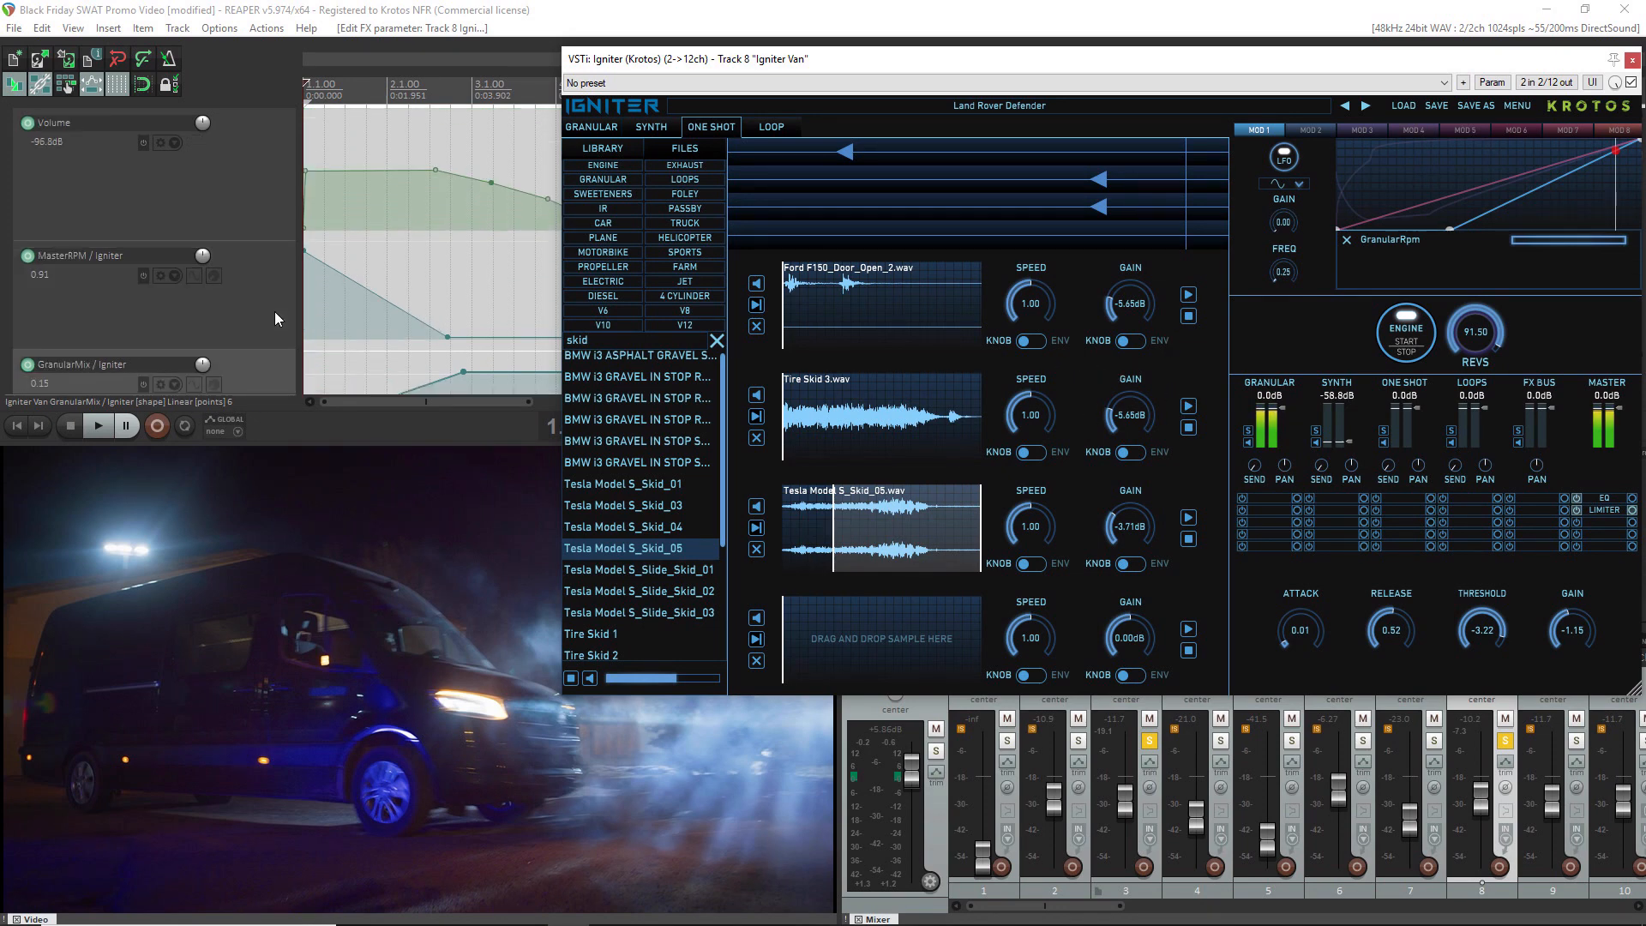
left_click(217, 174)
key("space")
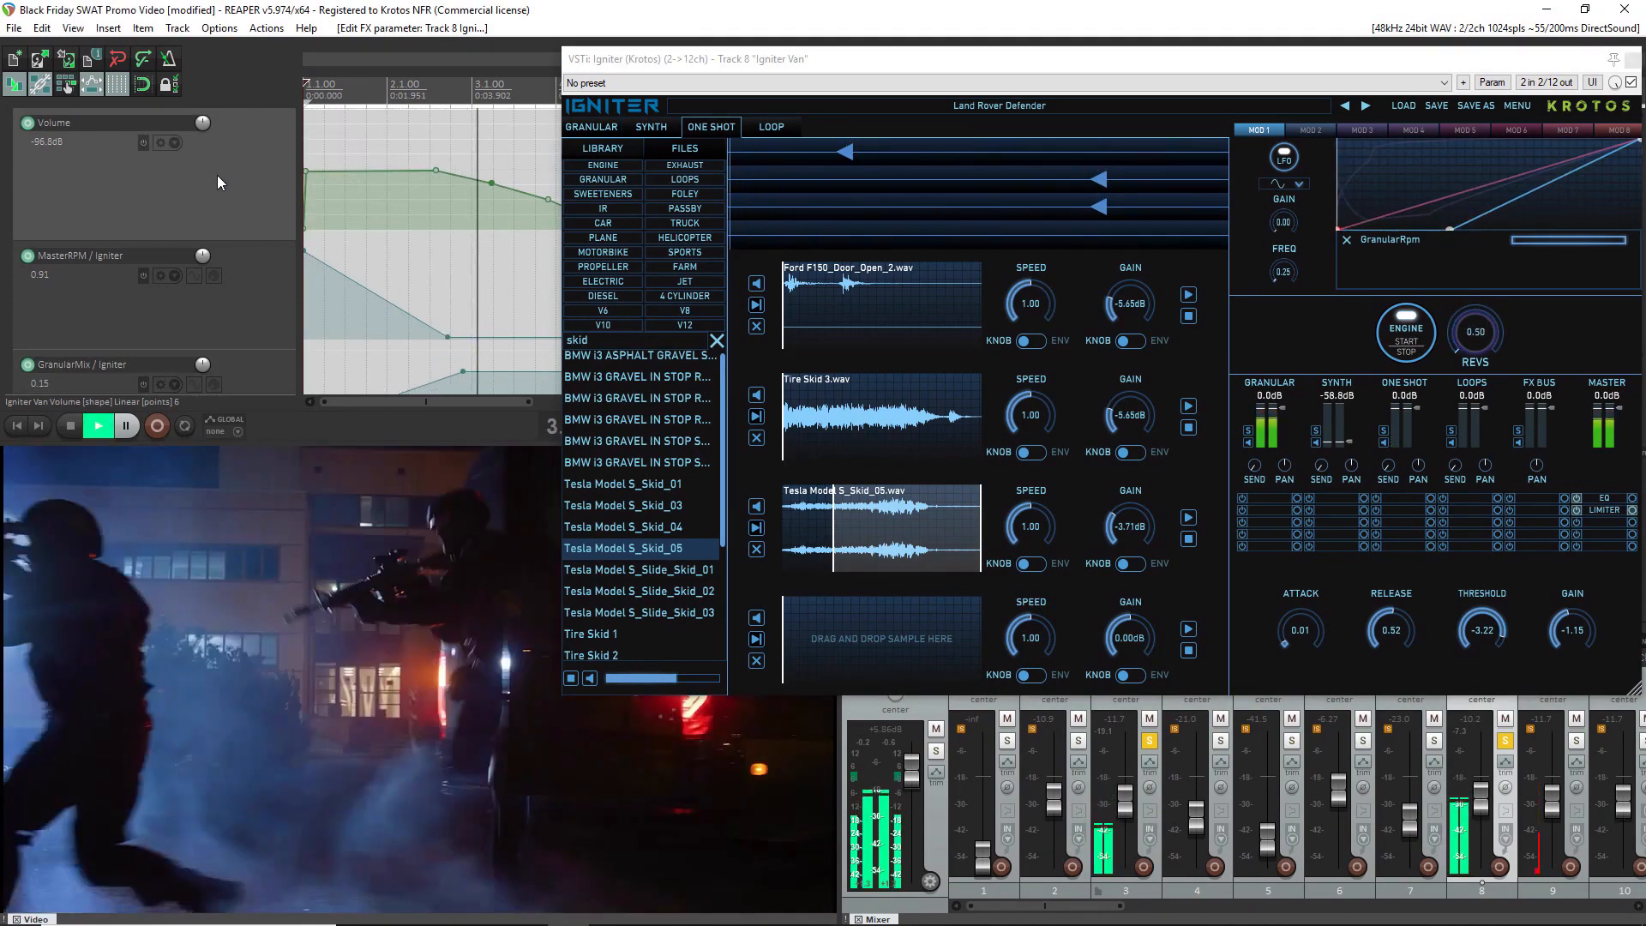
key("space")
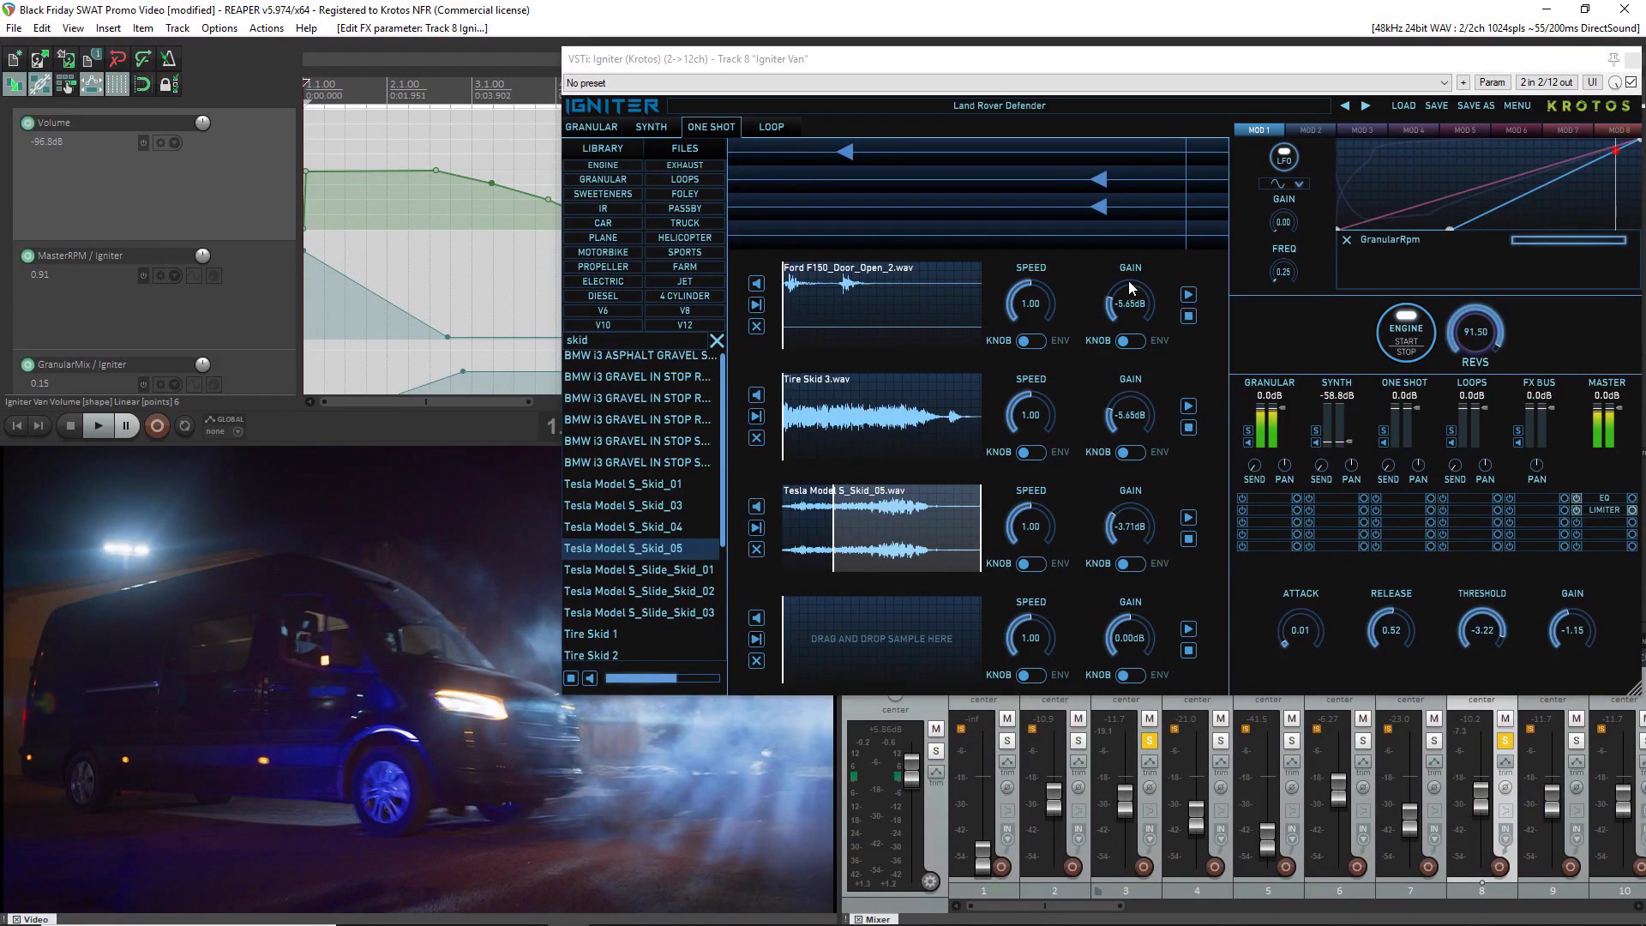
Set the gain of the Ford F150_Door_Open_2 one-shot to -8.42 dB and play the clip
left_click_drag(1129, 280, 1126, 288)
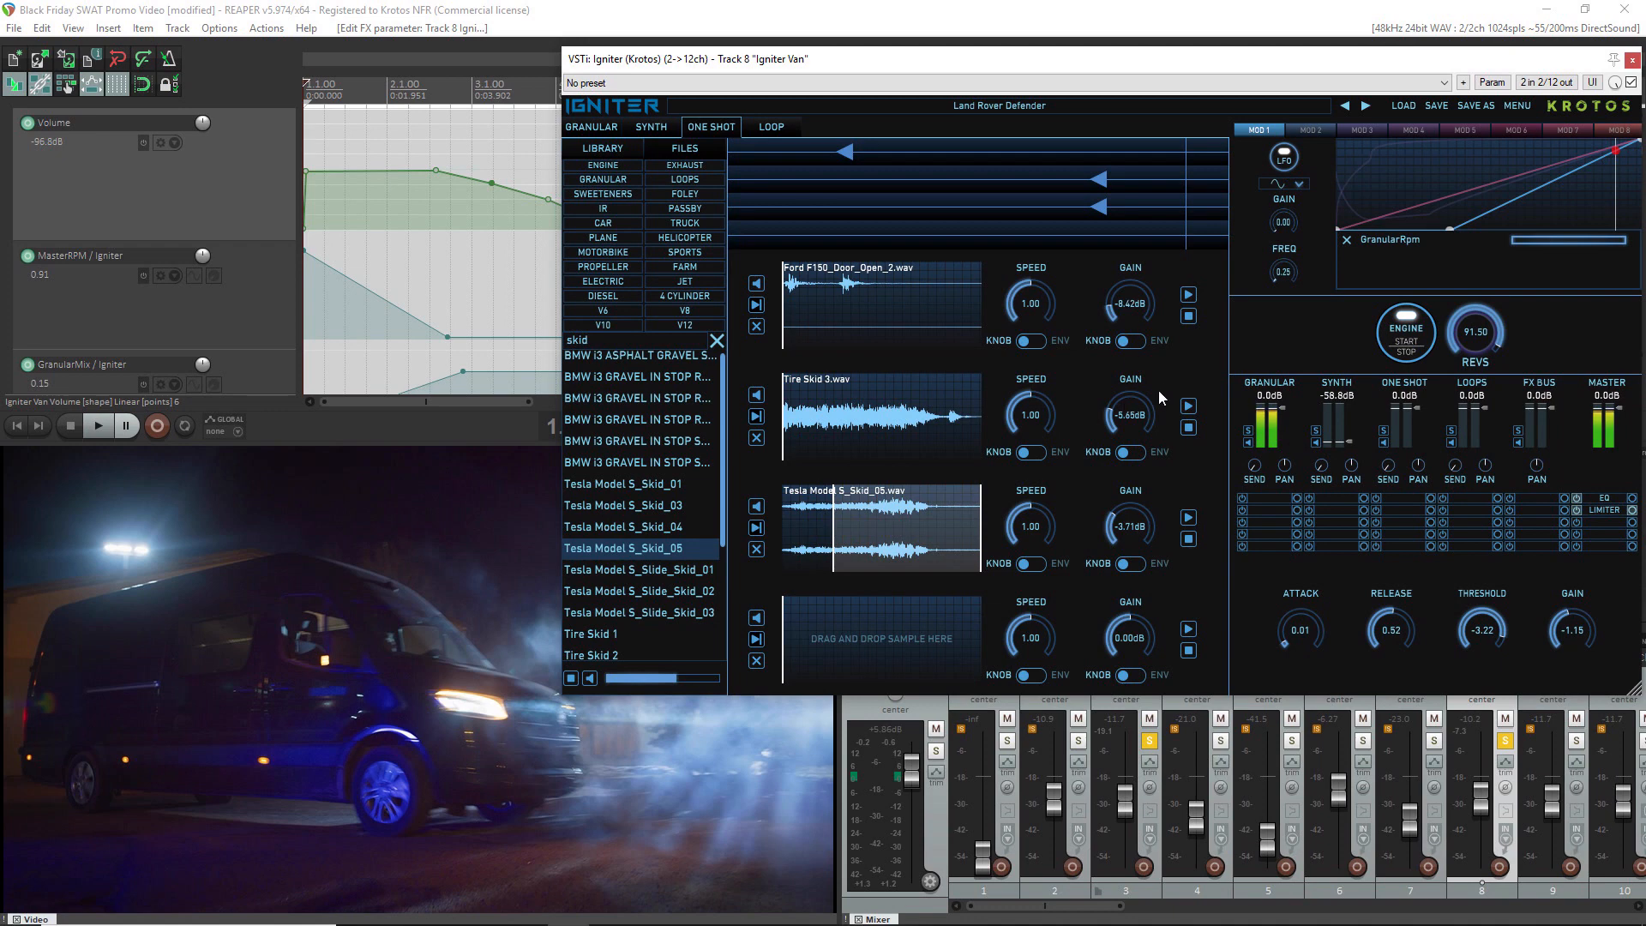
key("space")
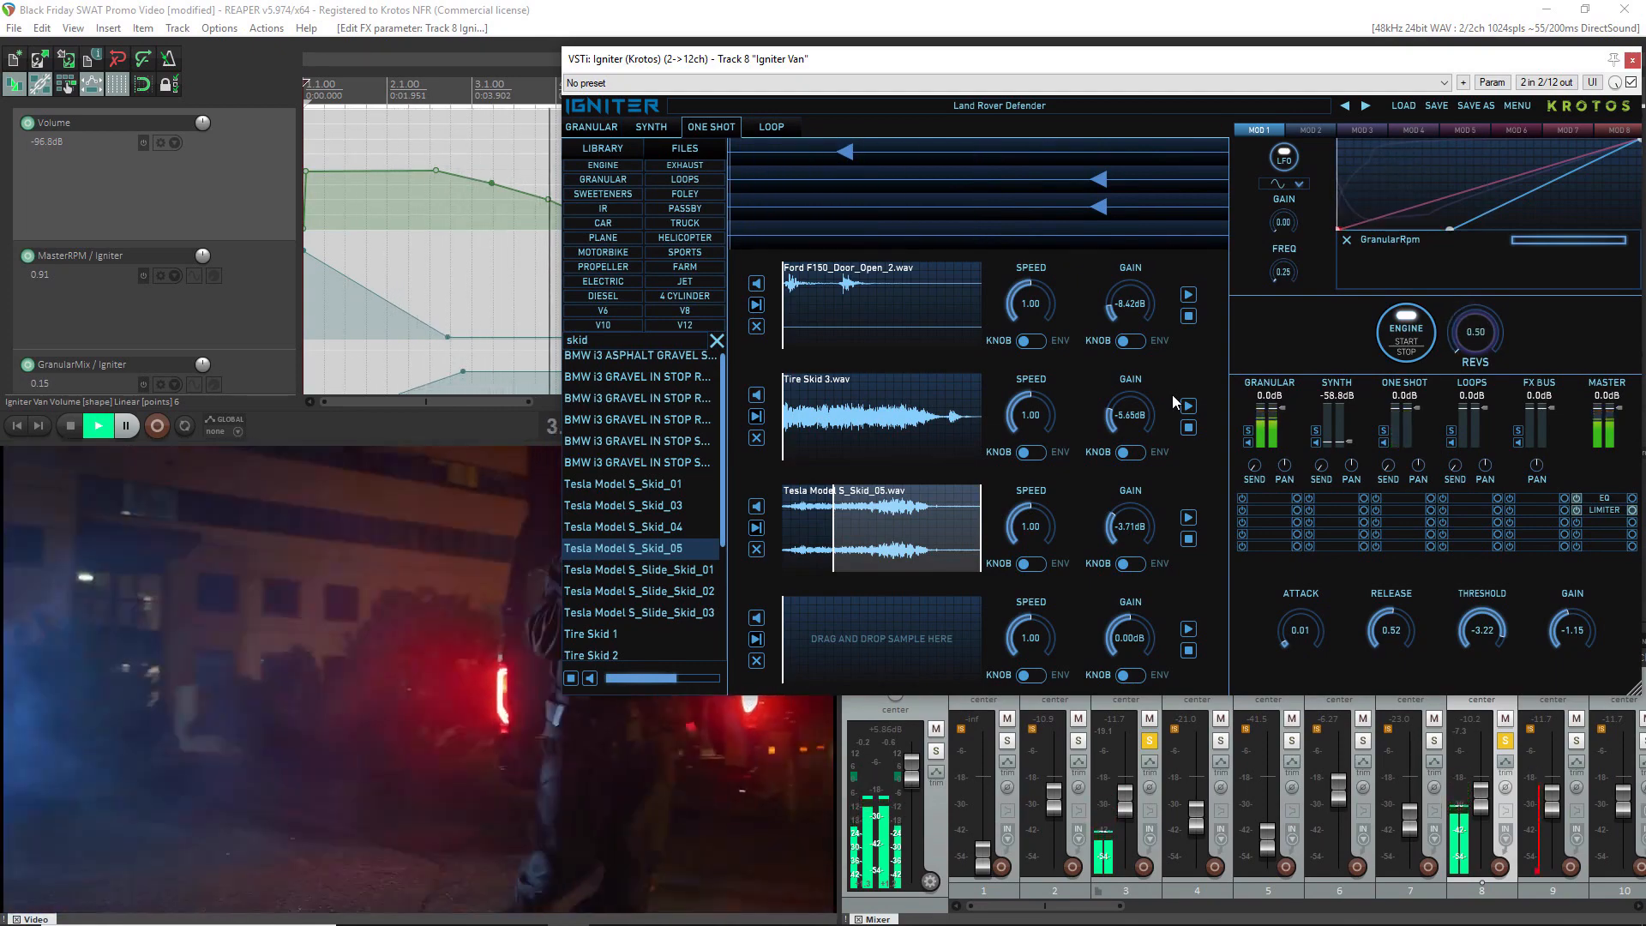
key("space")
Turn off solo on the Igniter Van track and play the clip with the other tracks
scroll(433, 251, "down", 2)
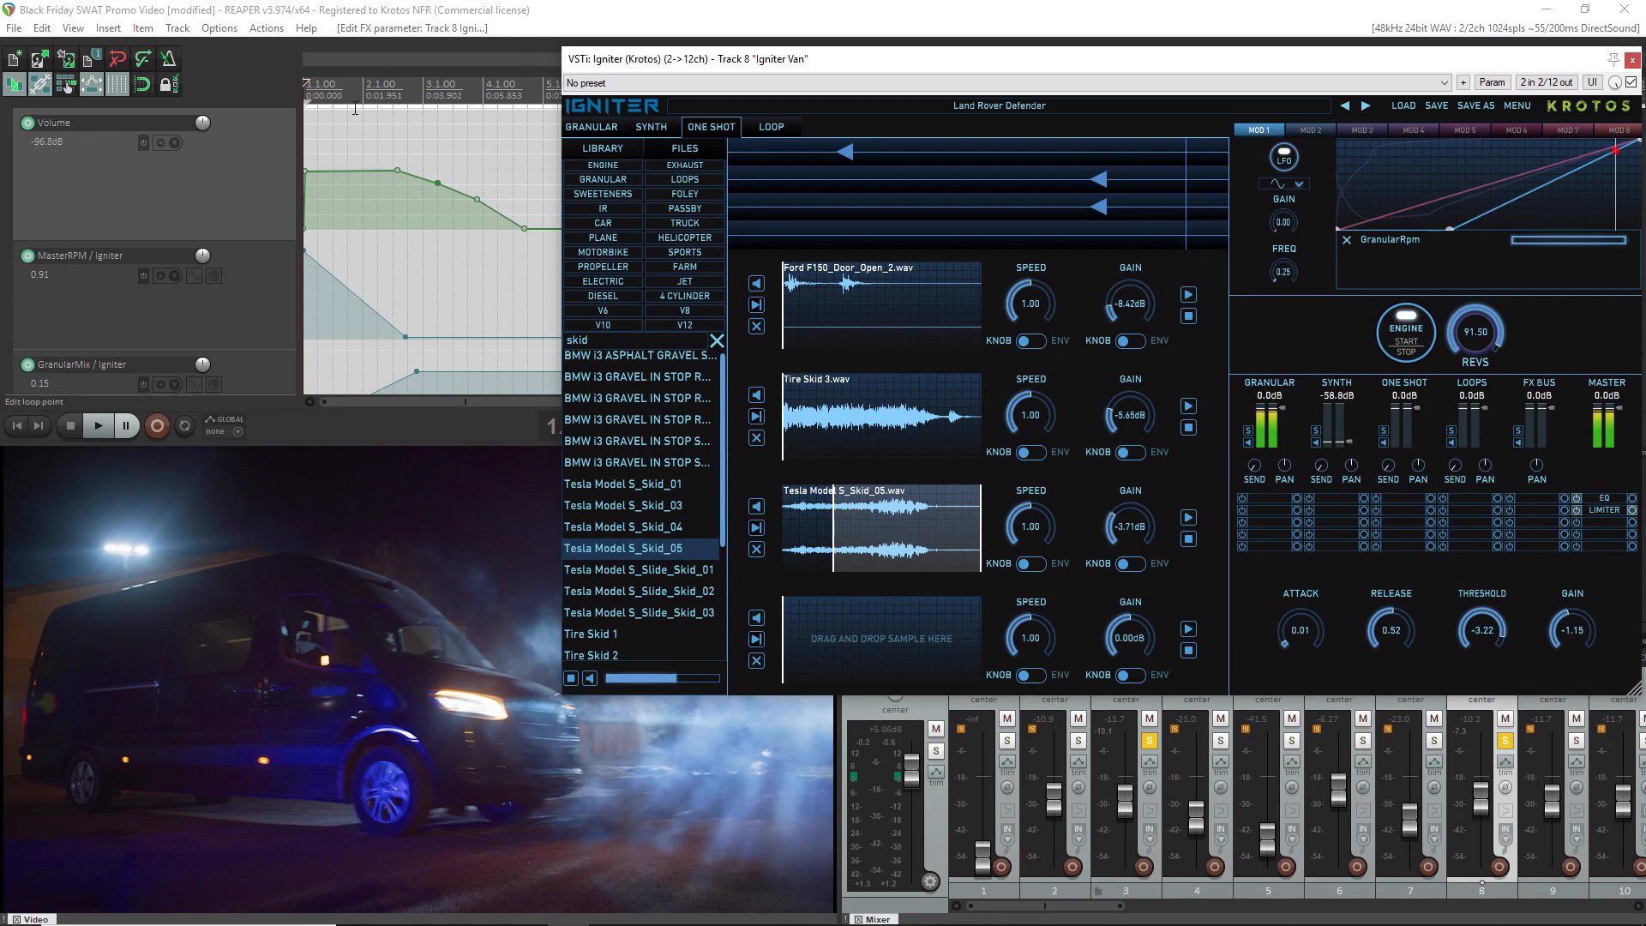
scroll(223, 214, "up", 1)
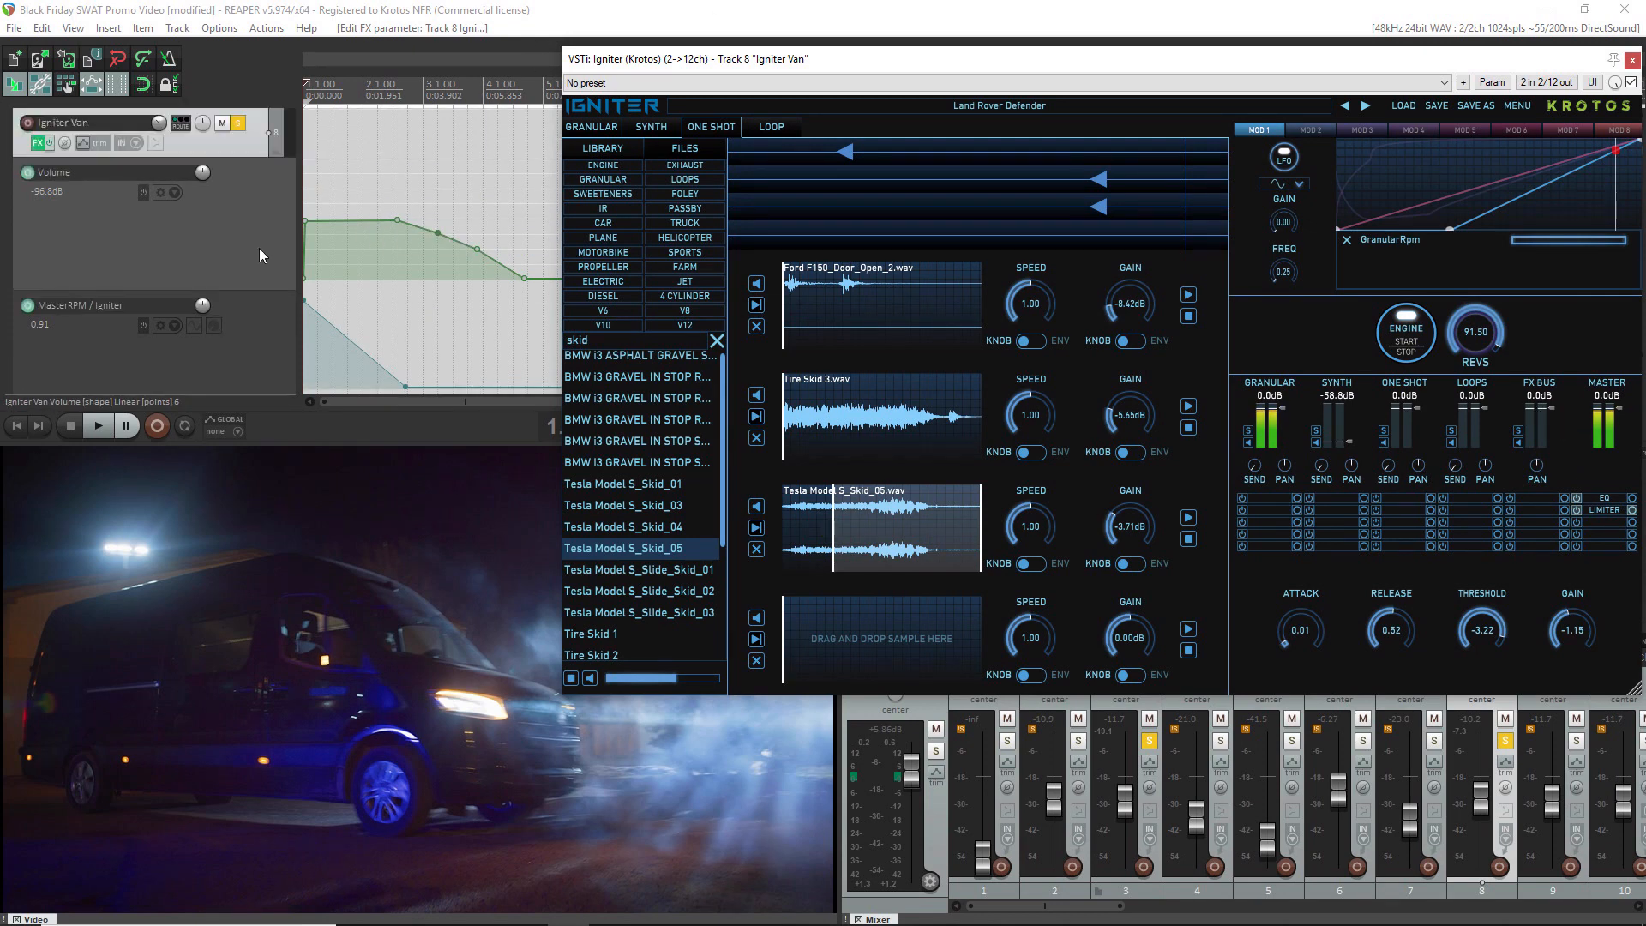
left_click(240, 127)
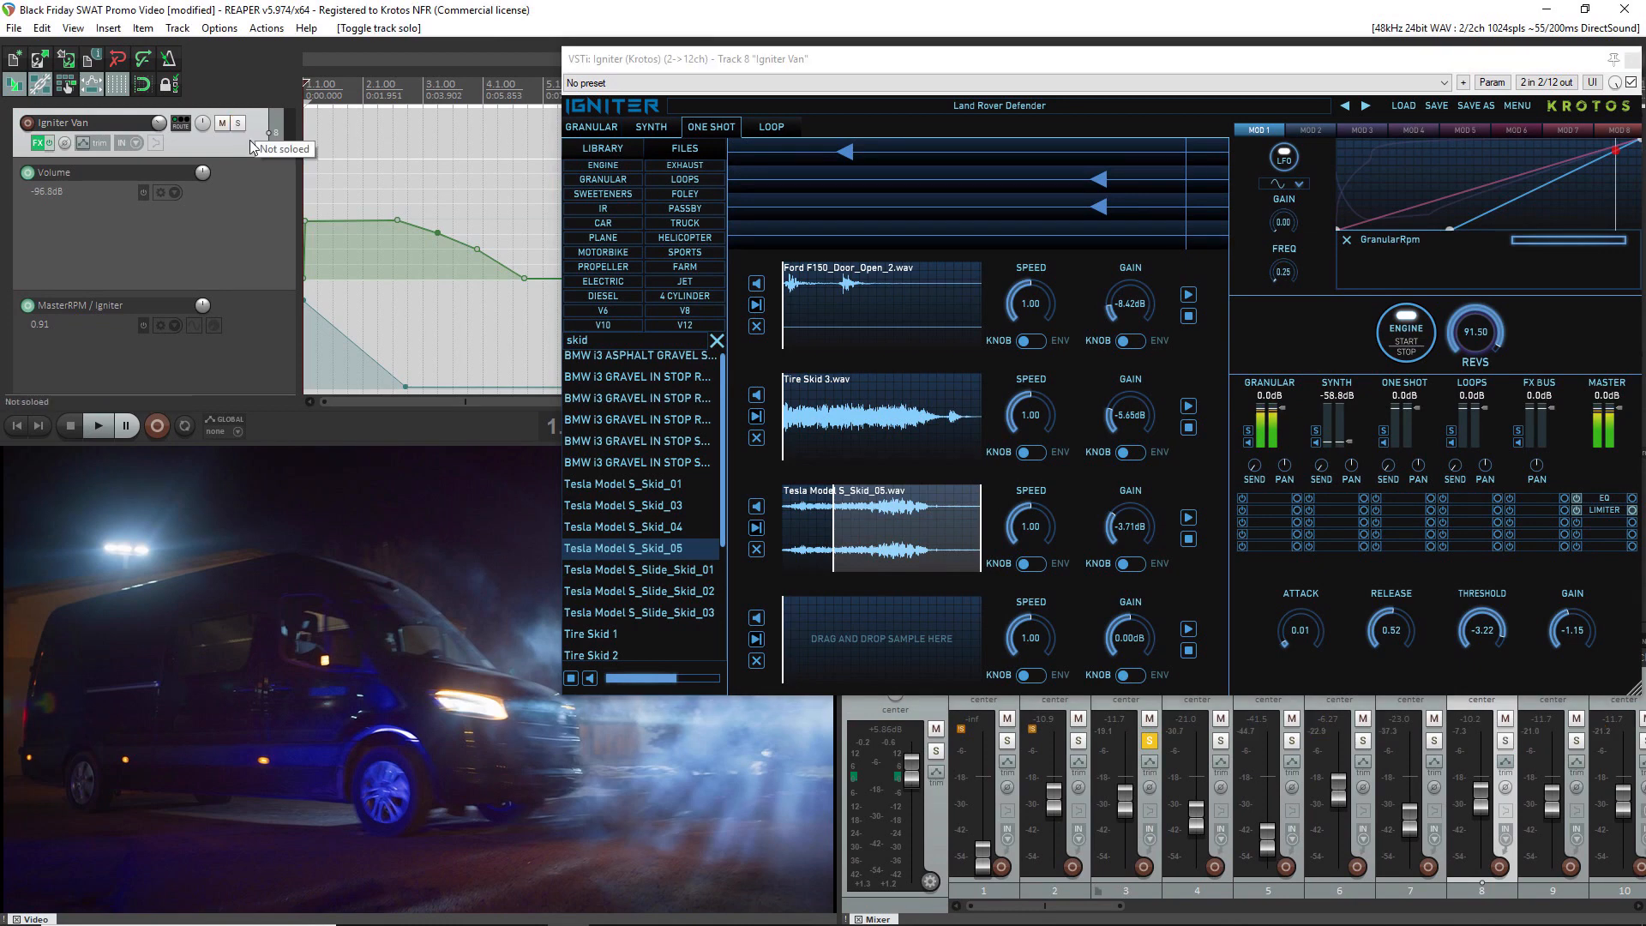
key("space")
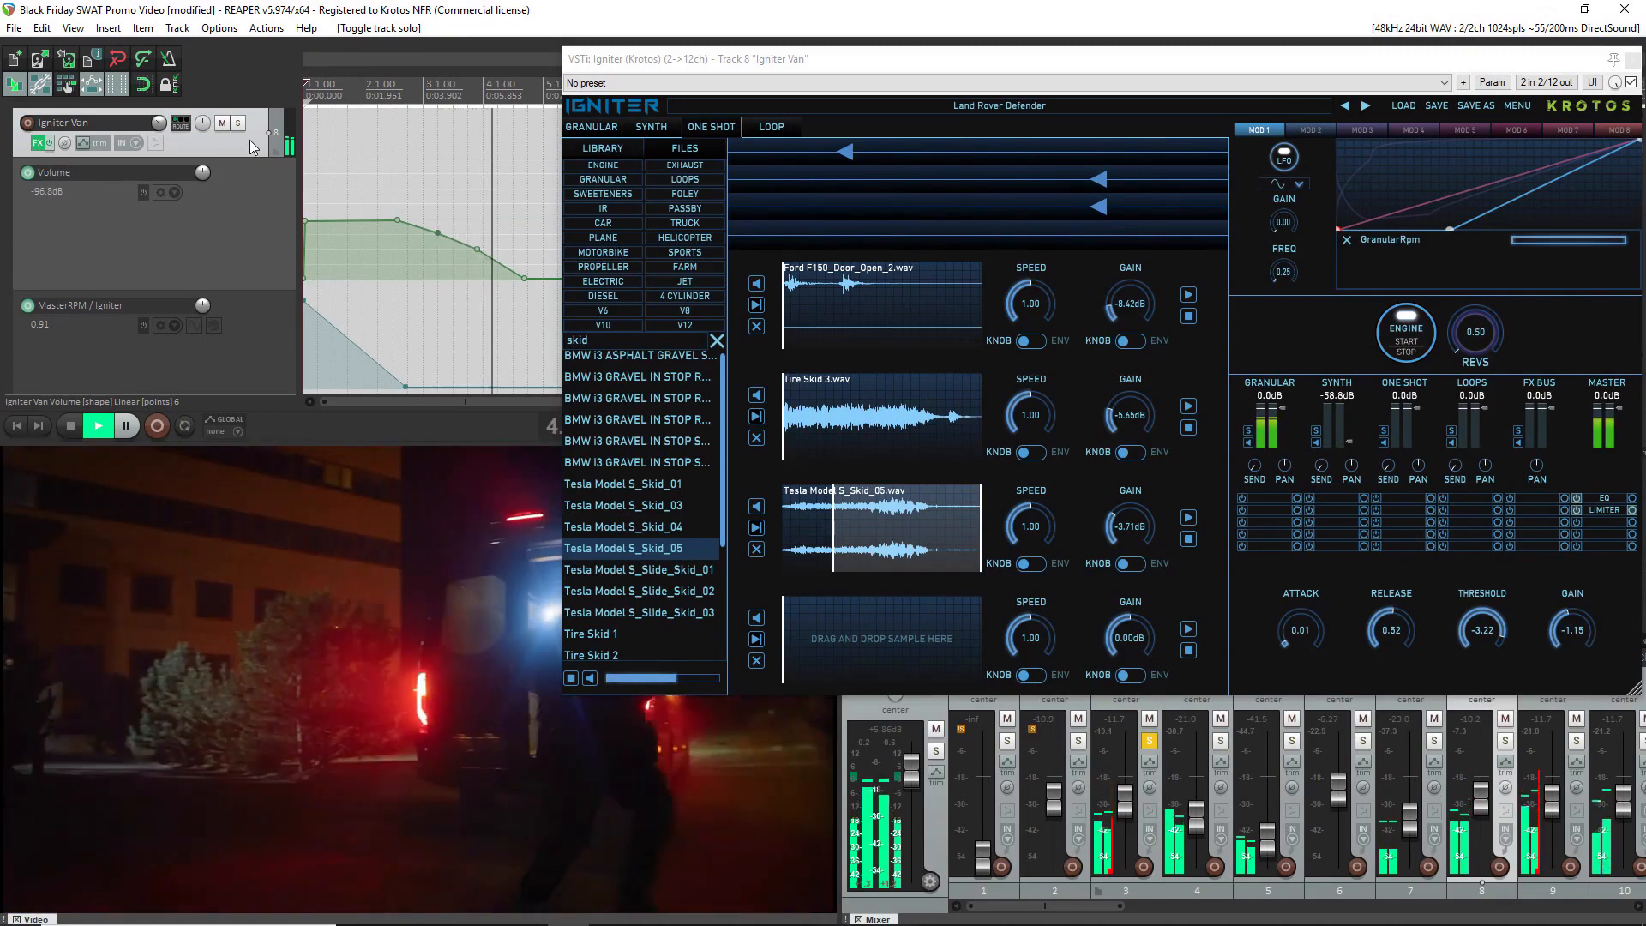
key("space")
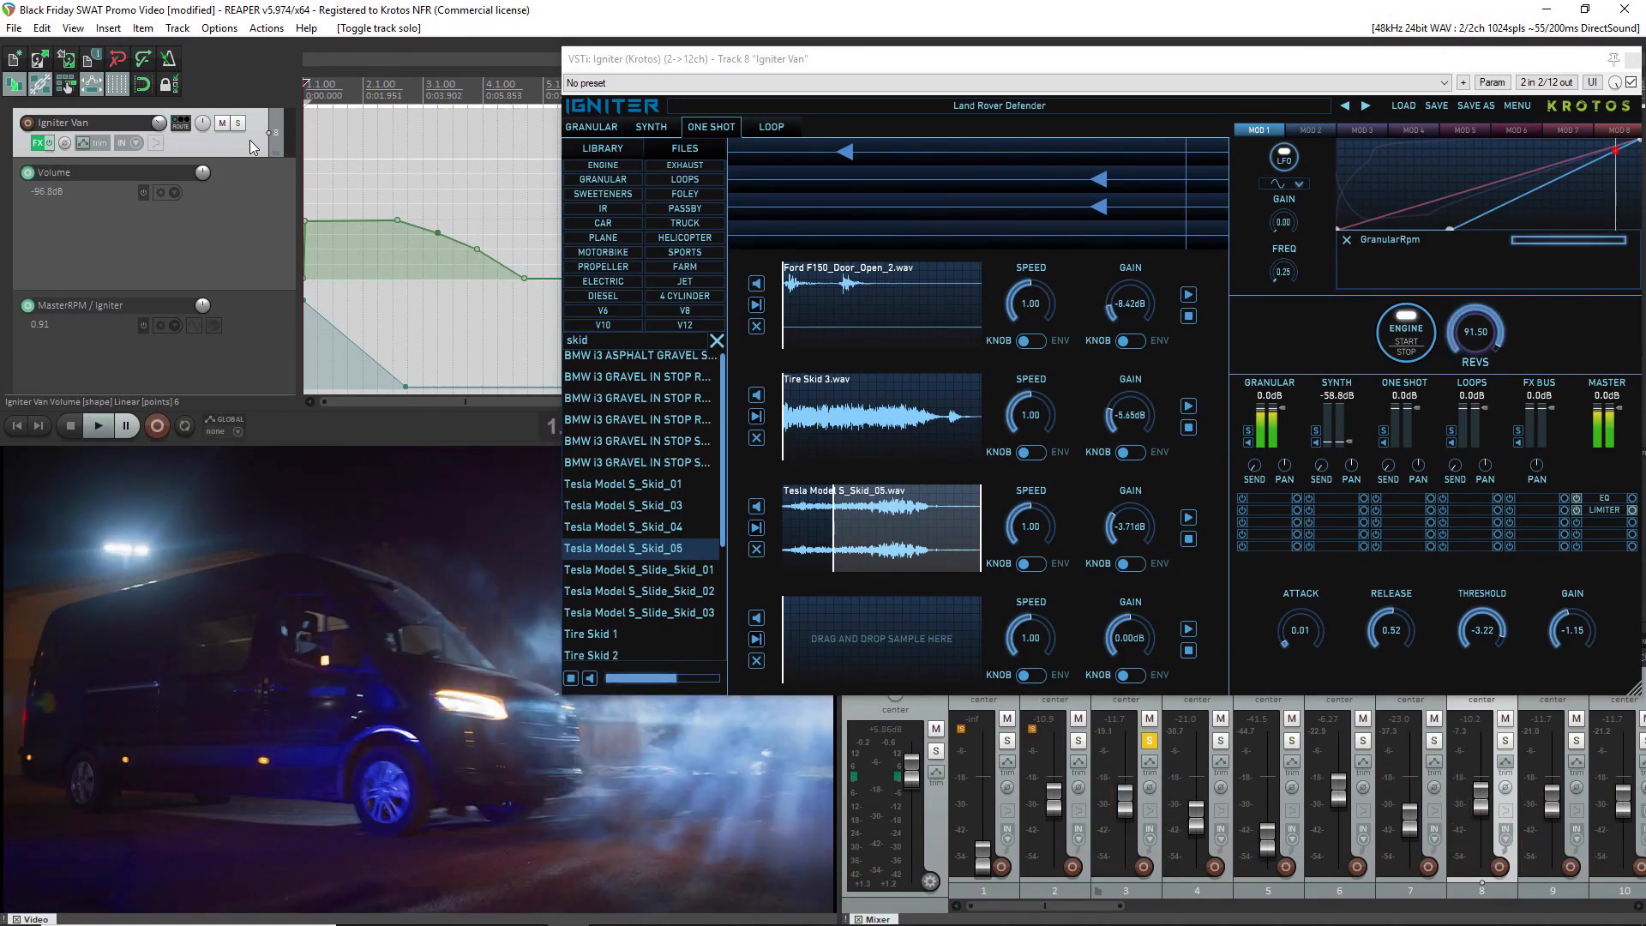